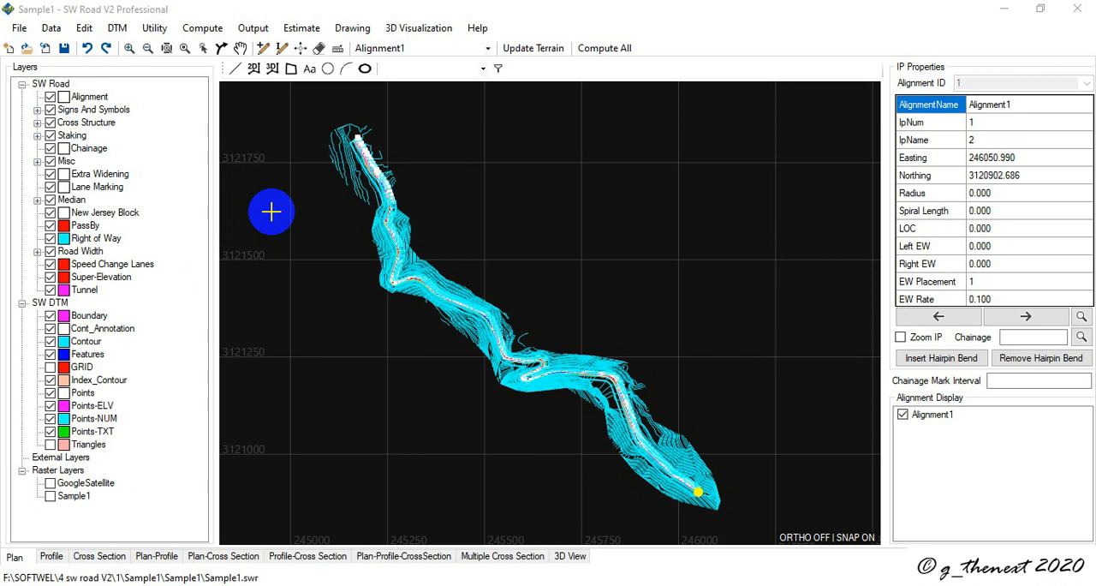
Step: Open AutoCAD SW DTM to view its toolset window, and close AutoCAD without saving Drawing1
left_click(119, 29)
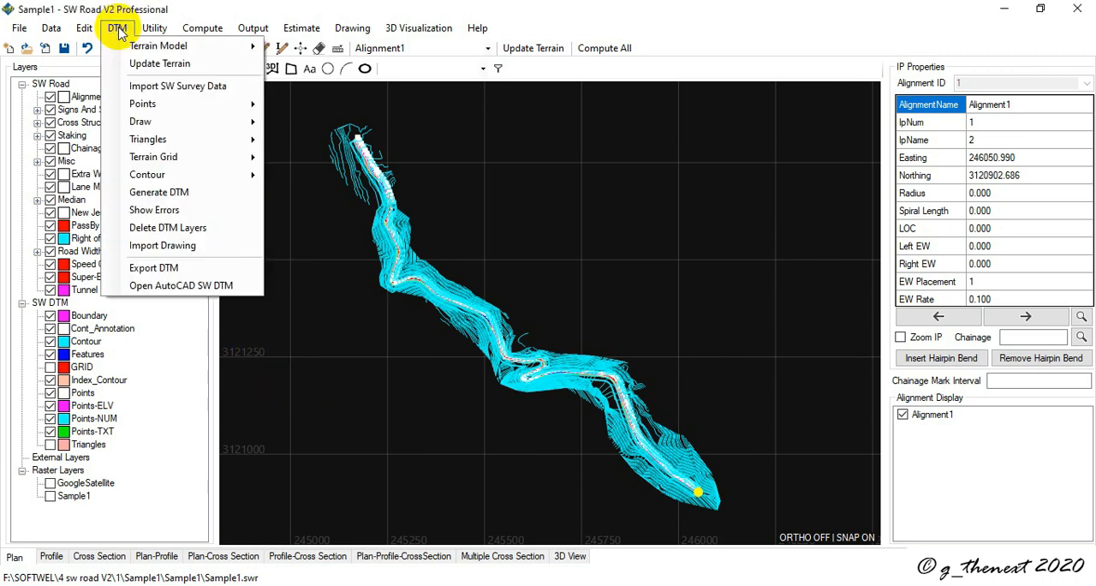
left_click(160, 289)
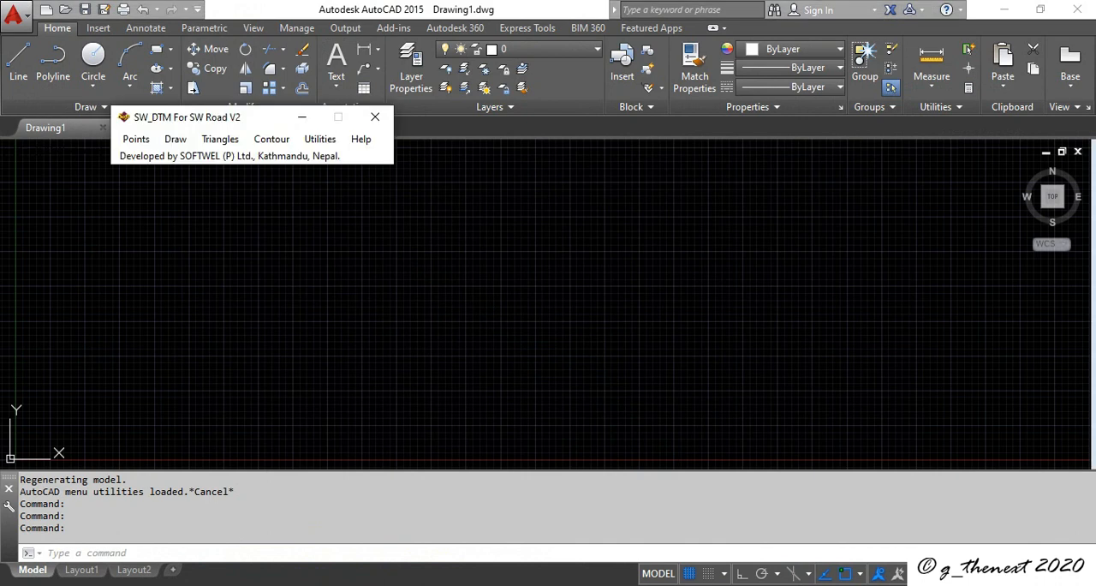
left_click_drag(253, 124, 331, 212)
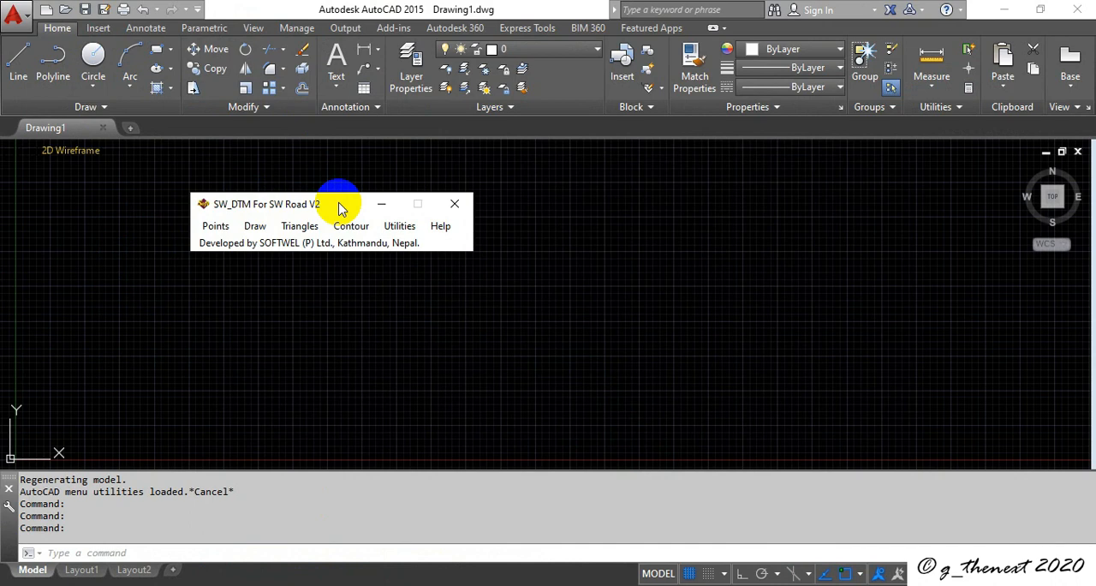
left_click(454, 204)
left_click(1077, 8)
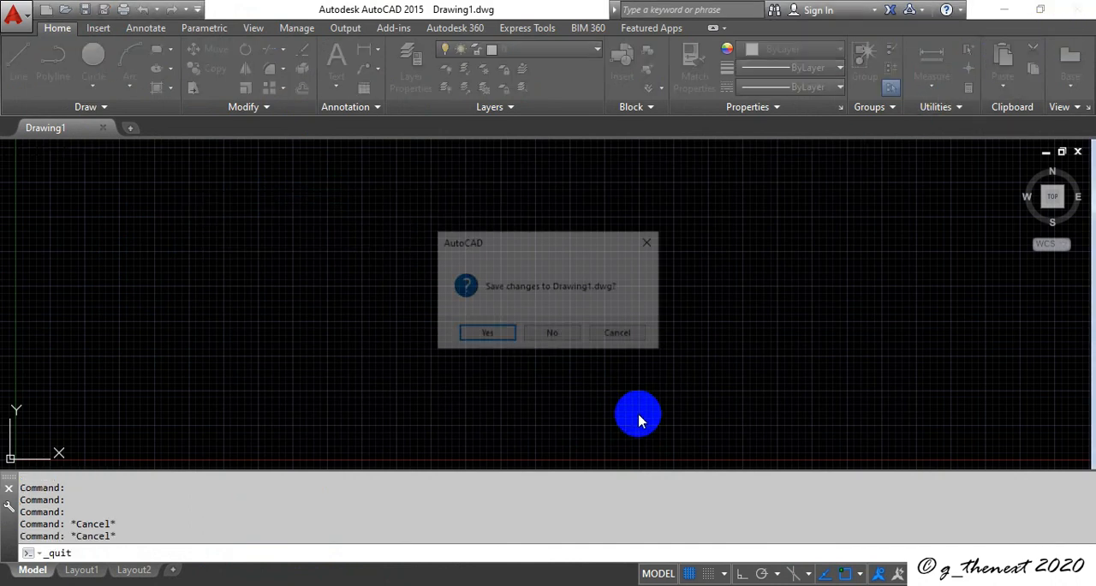
left_click(561, 333)
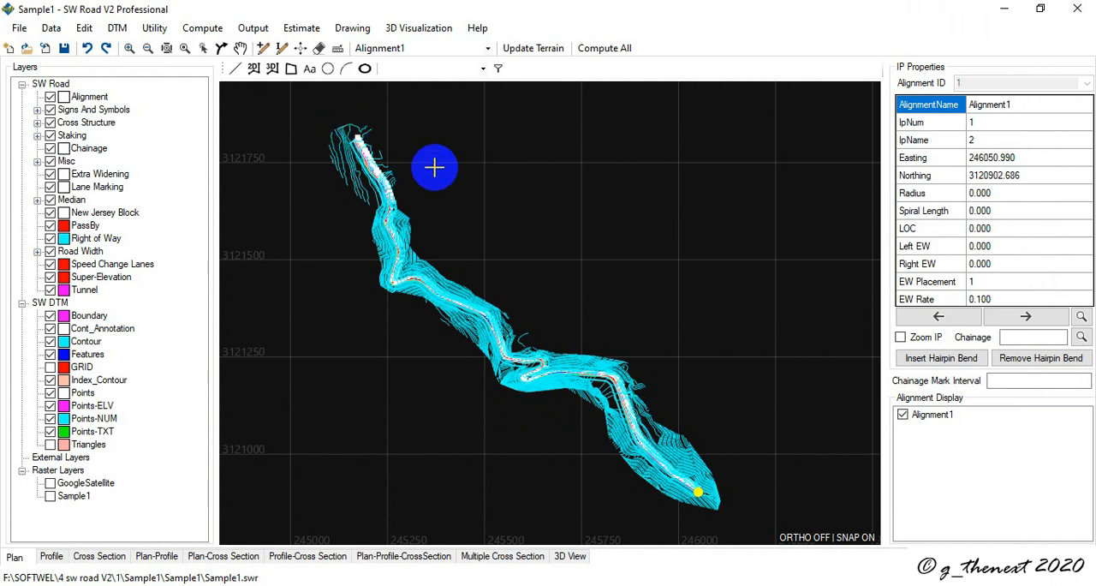
Step: Open the plan template sheets for editing in AutoCAD
left_click(353, 26)
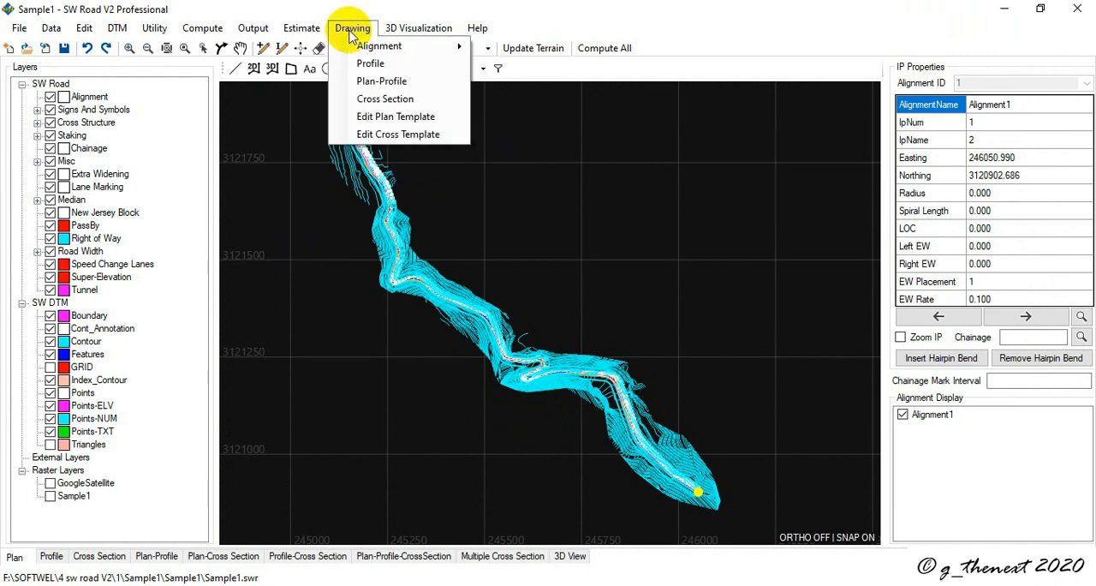
left_click(426, 135)
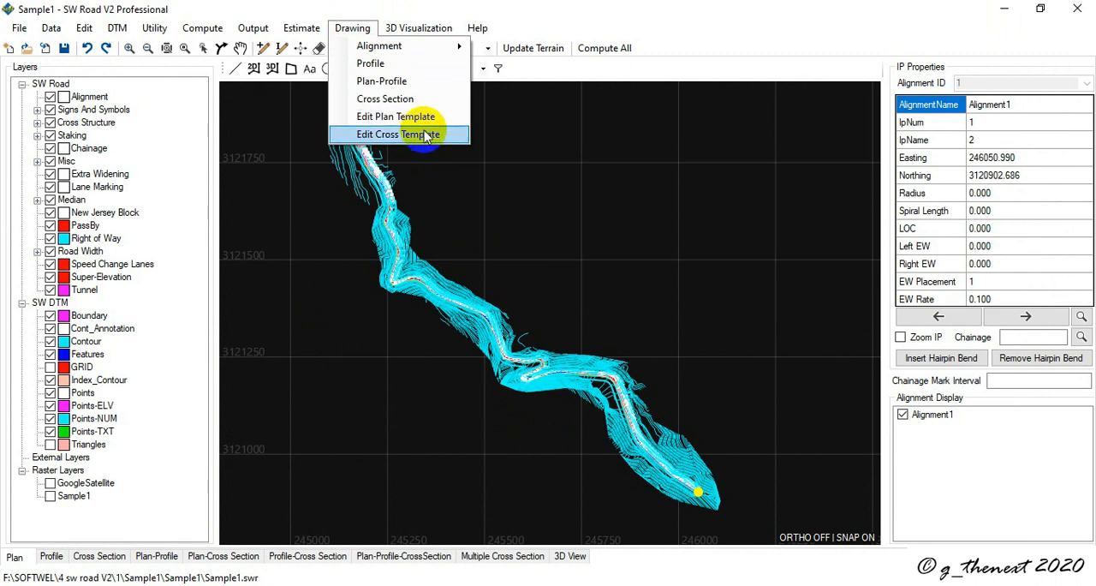
left_click(393, 118)
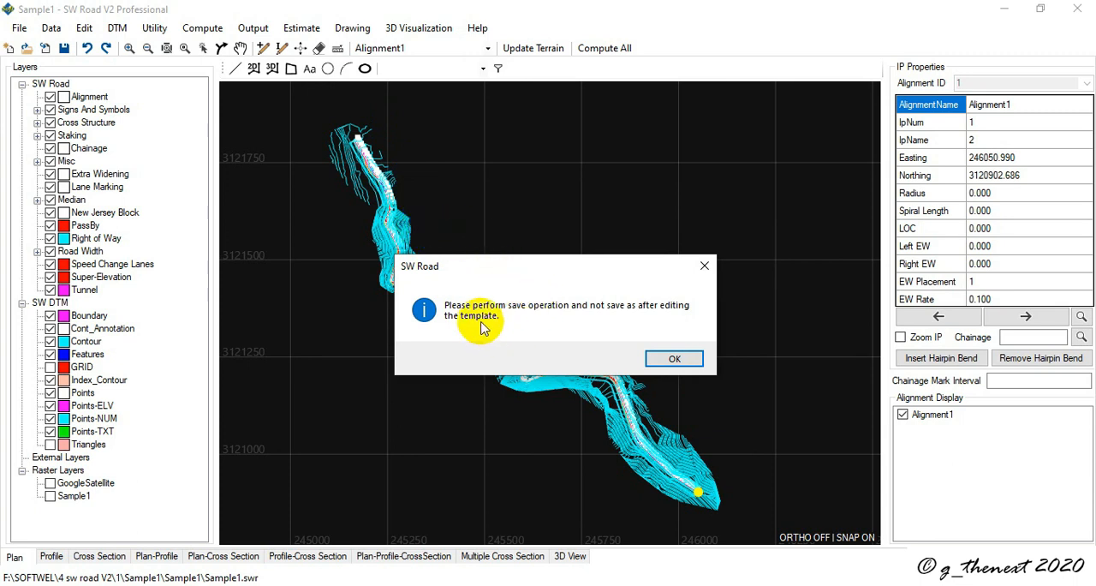
left_click(679, 364)
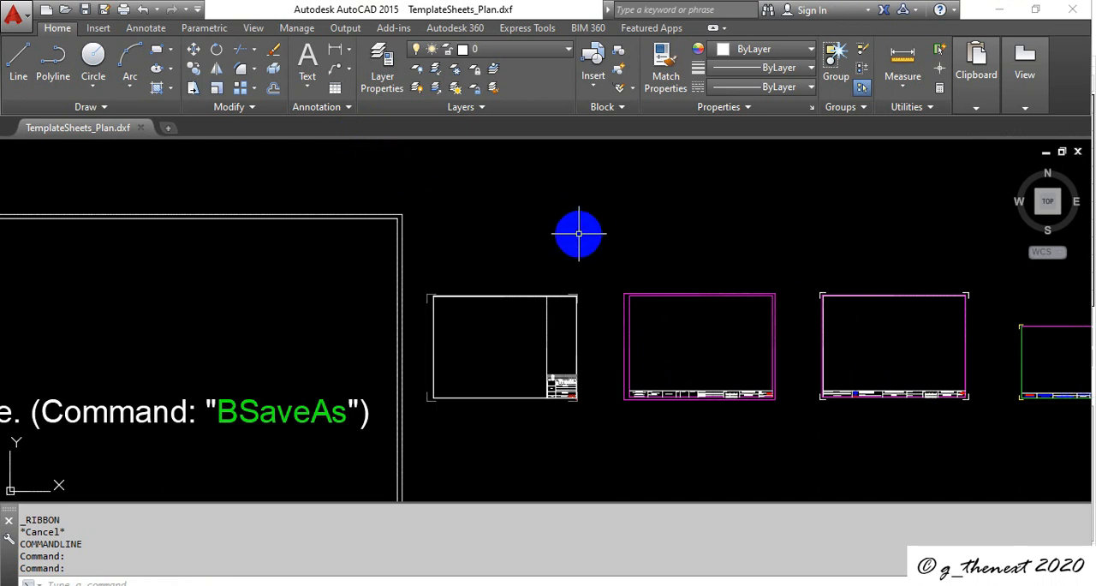
Step: Open the SheetA3-1 block in the block editor with the BE command
scroll(576, 236, "down", 4)
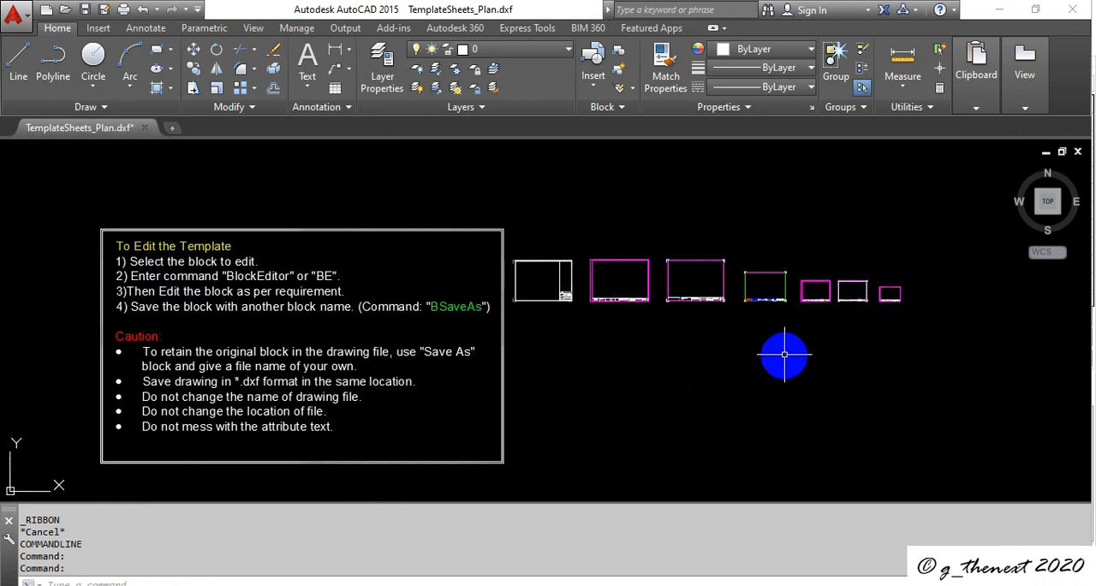
scroll(734, 268, "up", 4)
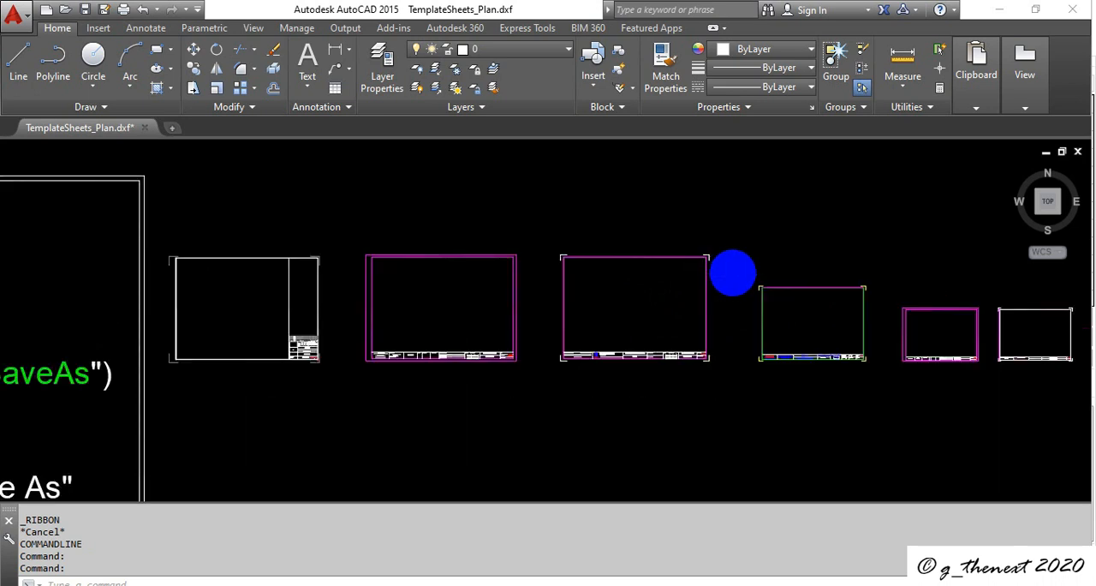
scroll(734, 268, "down", 4)
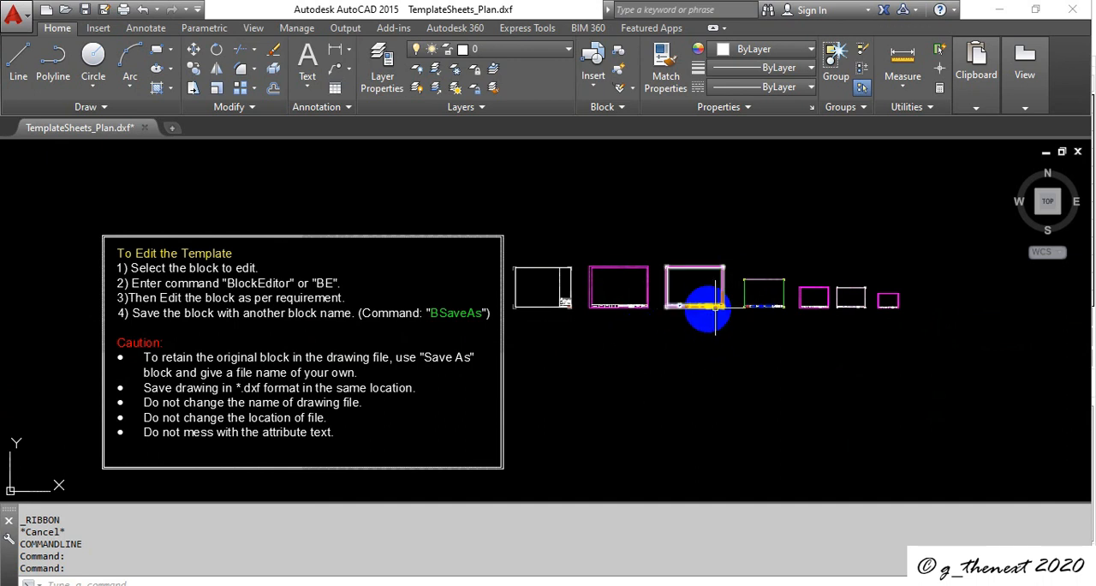
scroll(708, 278, "up", 4)
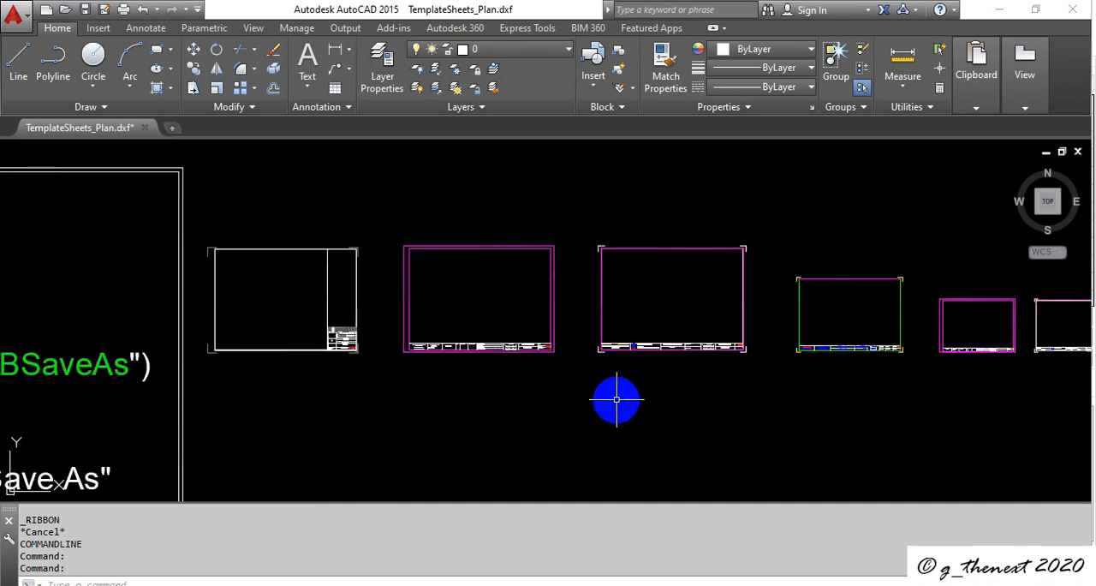
scroll(616, 398, "down", 4)
type("be")
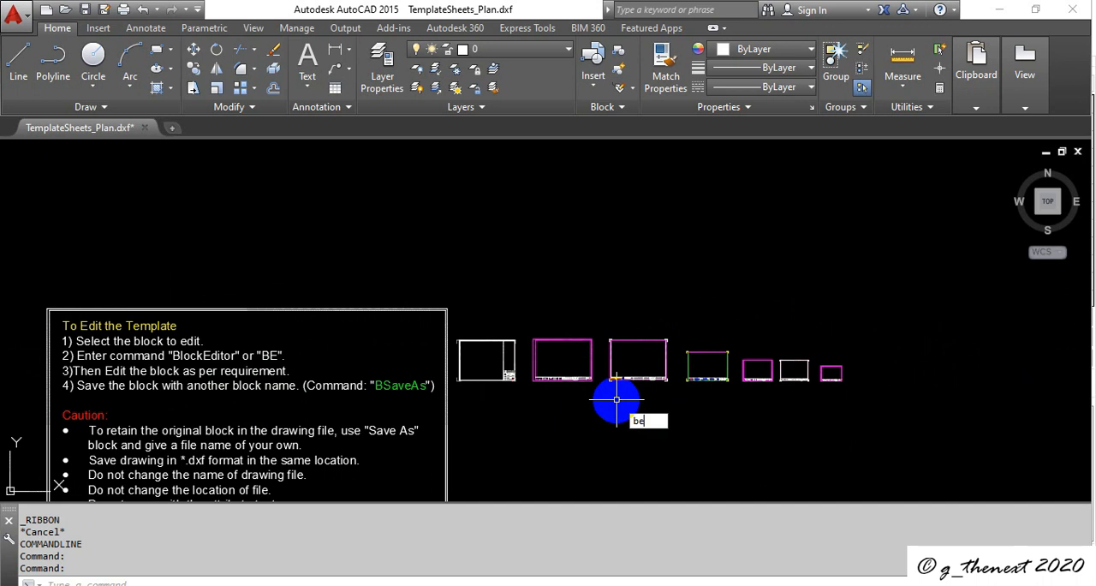
key("Return")
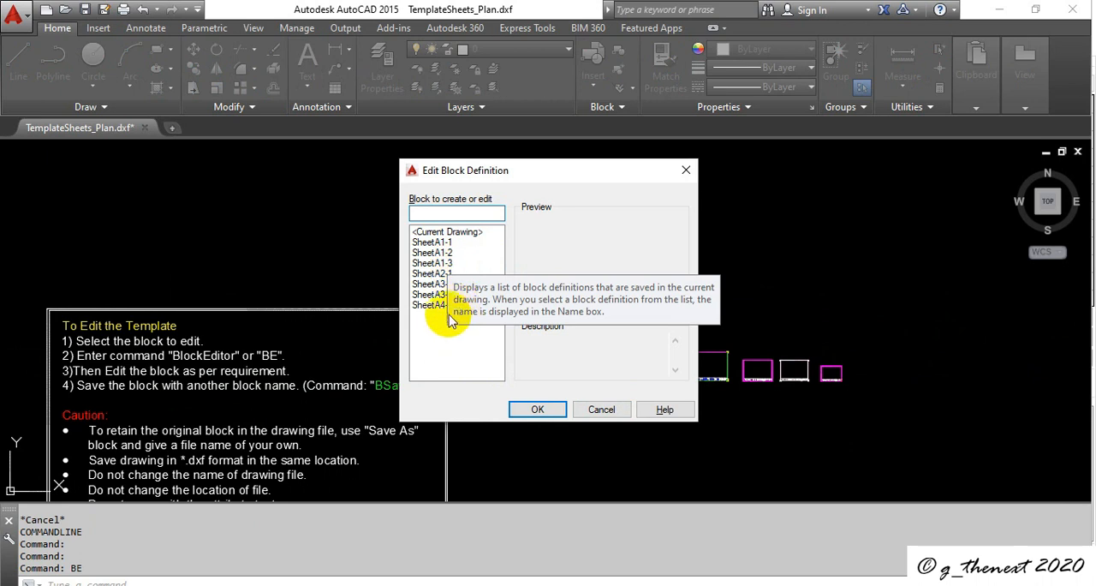
left_click(461, 351)
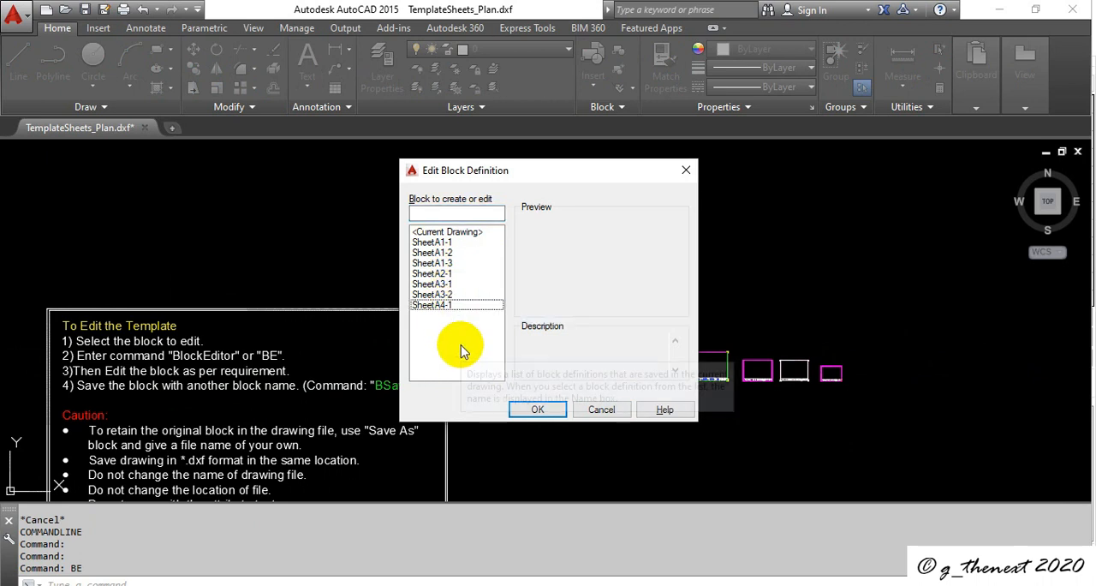
left_click(433, 284)
double_click(447, 285)
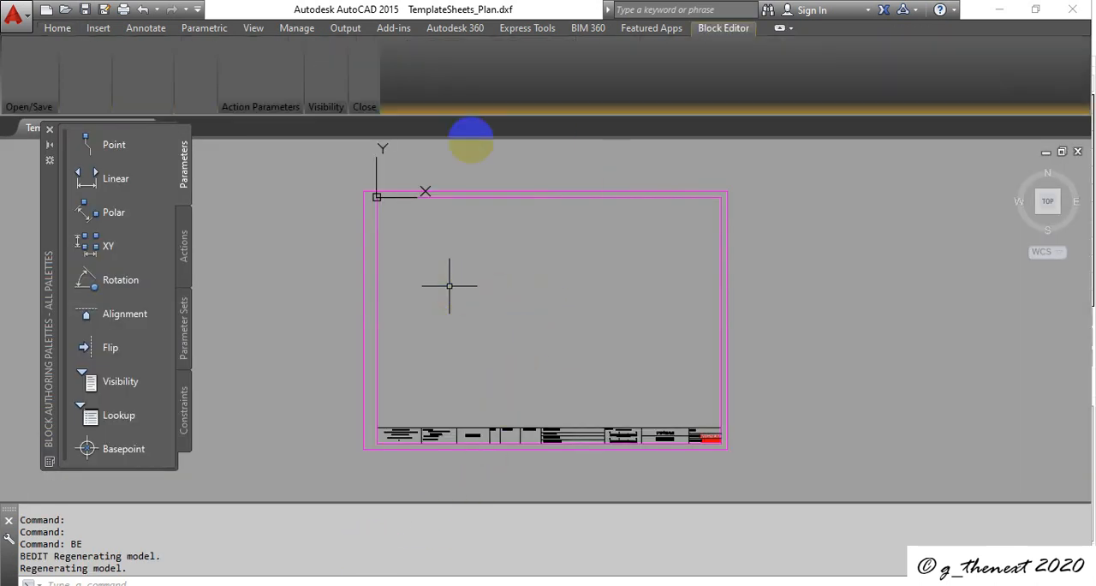
Step: Examine the title block cells along the lower edge of the SheetA3-1 sheet
scroll(407, 459, "up", 5)
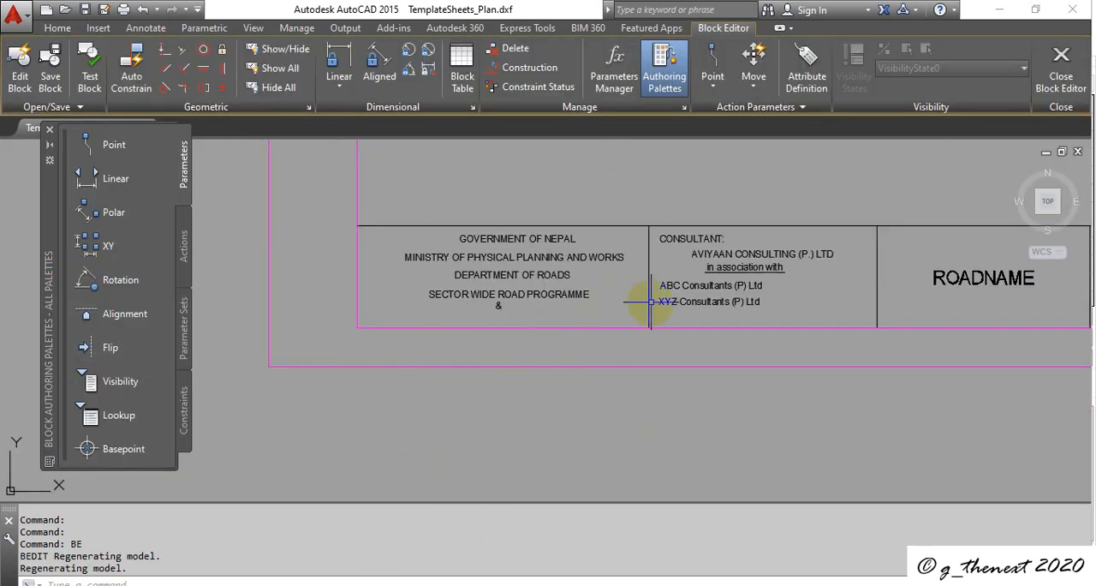
scroll(696, 301, "up", 4)
scroll(698, 299, "down", 2)
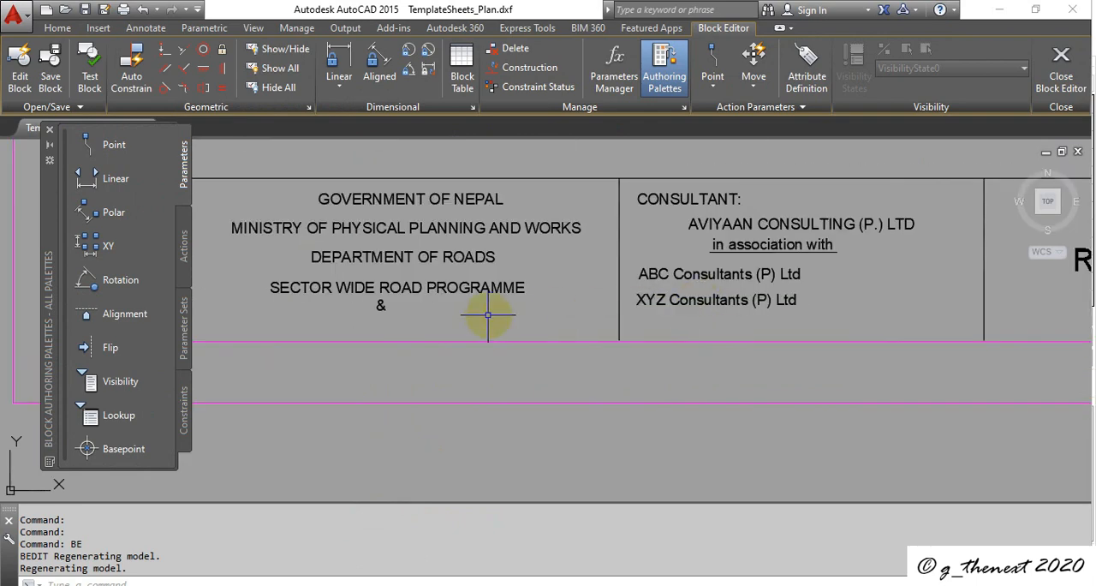
scroll(485, 318, "down", 4)
scroll(799, 316, "up", 4)
scroll(799, 316, "down", 3)
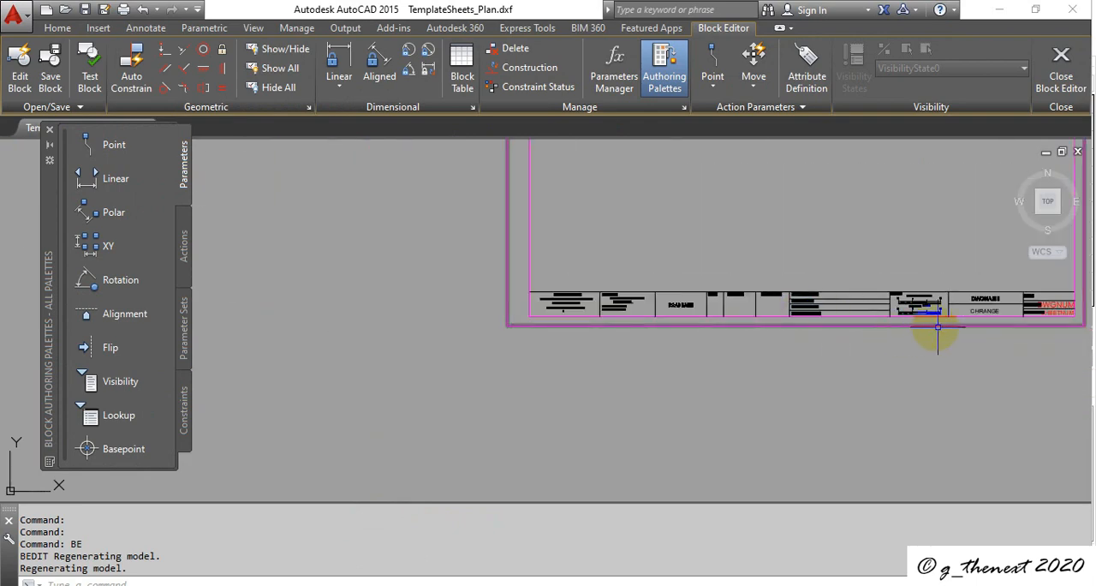
scroll(1036, 324, "up", 2)
scroll(591, 324, "down", 5)
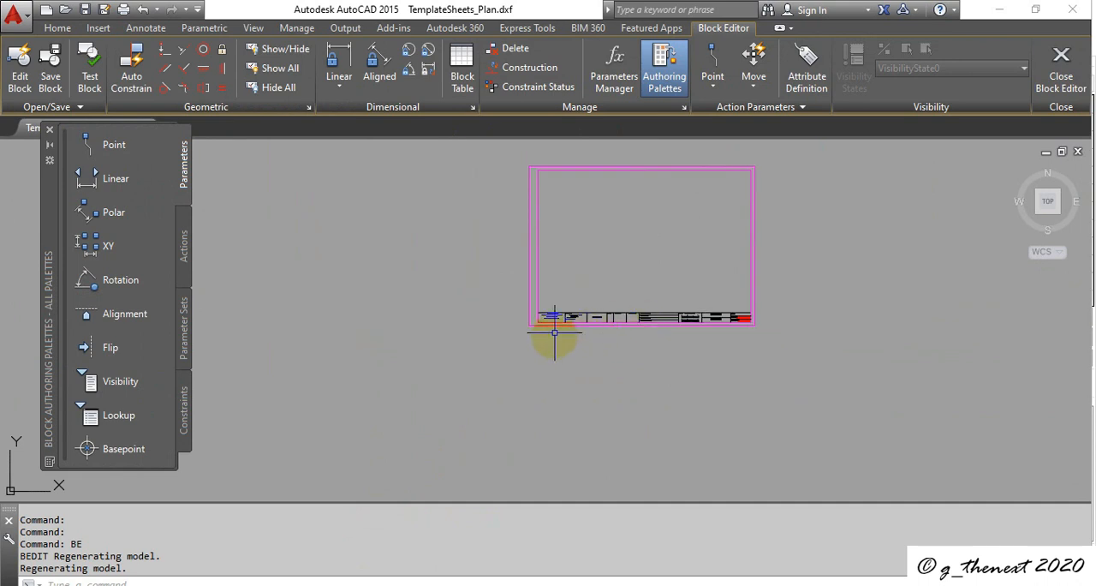
Step: Delete the "SECTOR WIDE ROAD PROGRAMME" and "&" texts from the title block's first cell, and close the block editor saving changes to SheetA3-1
scroll(558, 325, "up", 10)
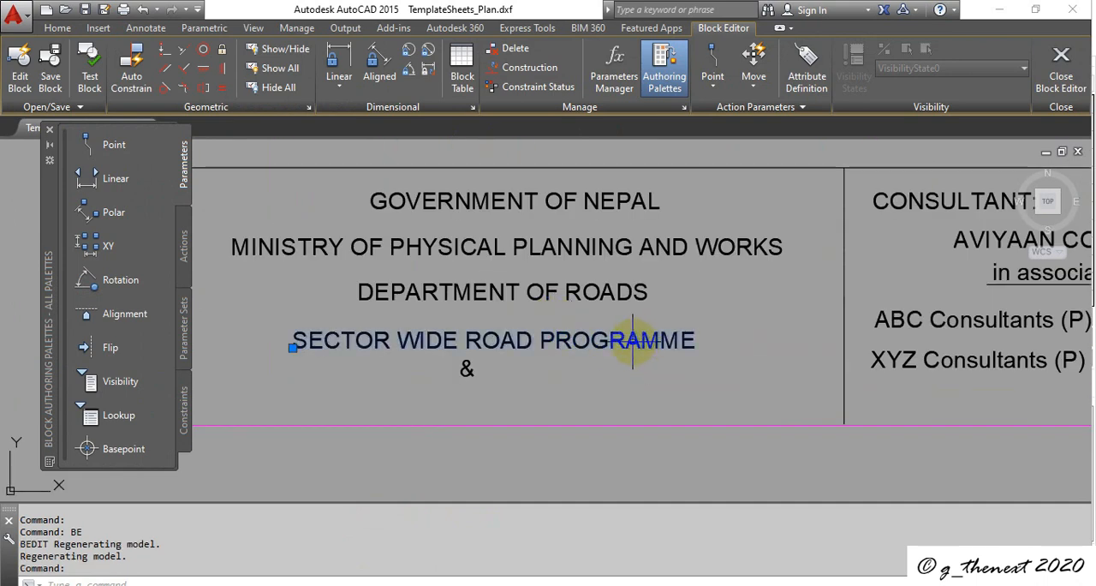
key("Delete")
left_click(466, 369)
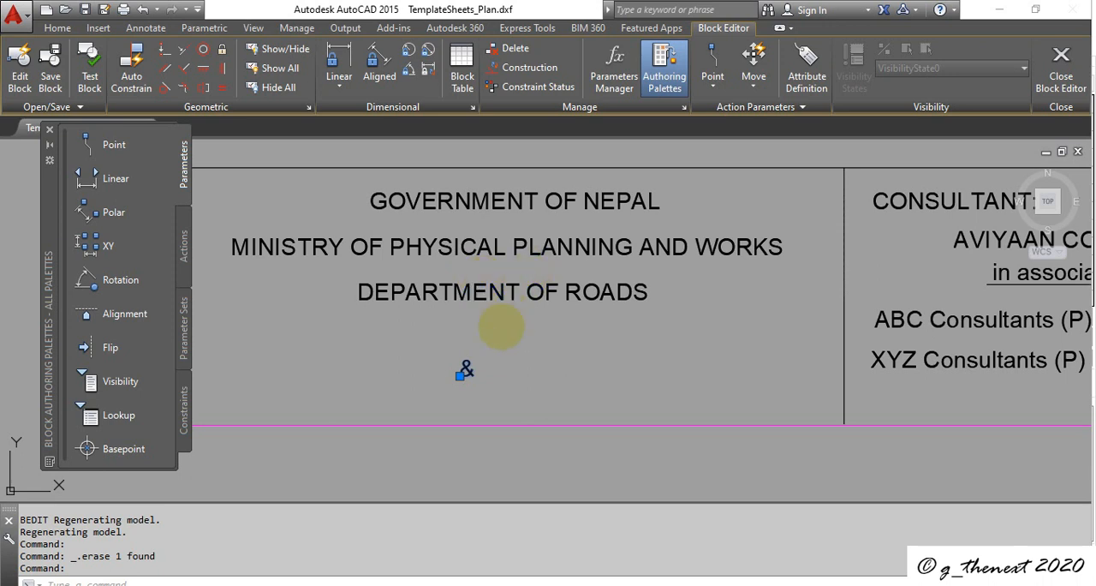
double_click(465, 369)
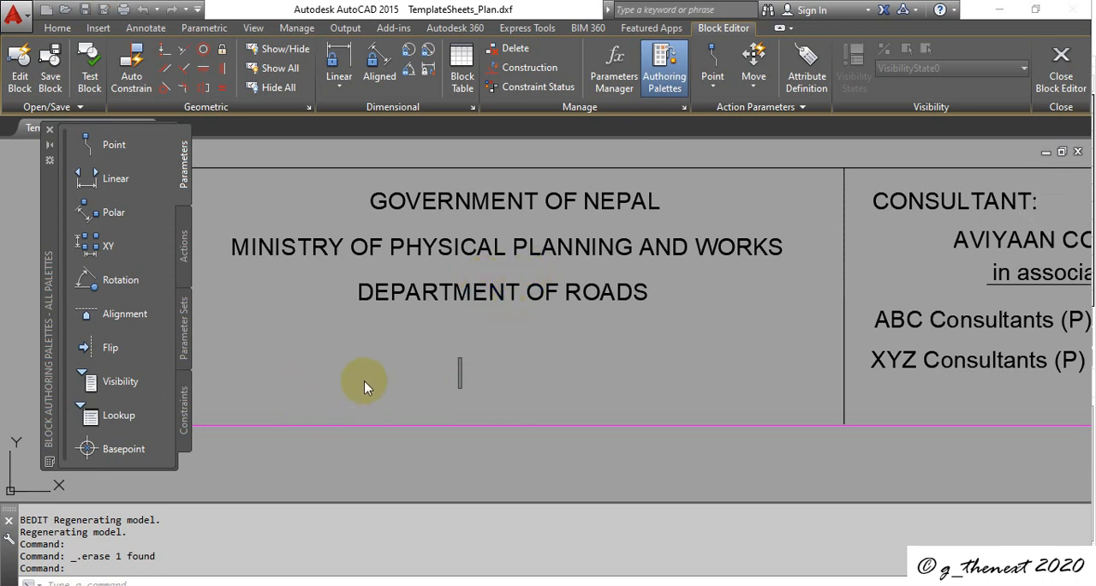
left_click(499, 339)
left_click(471, 370)
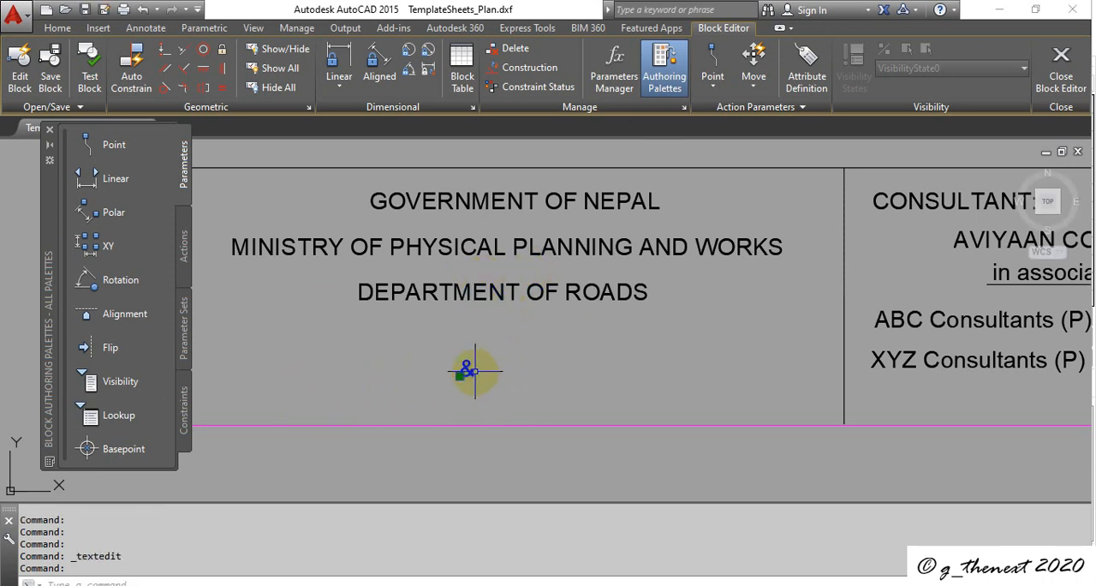
key("Delete")
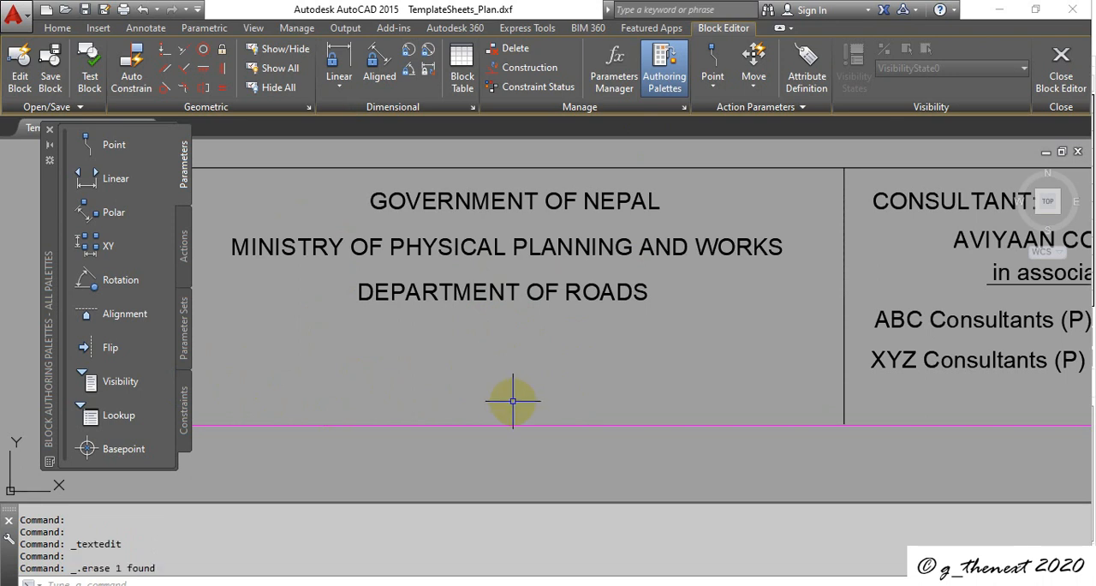
left_click(1062, 77)
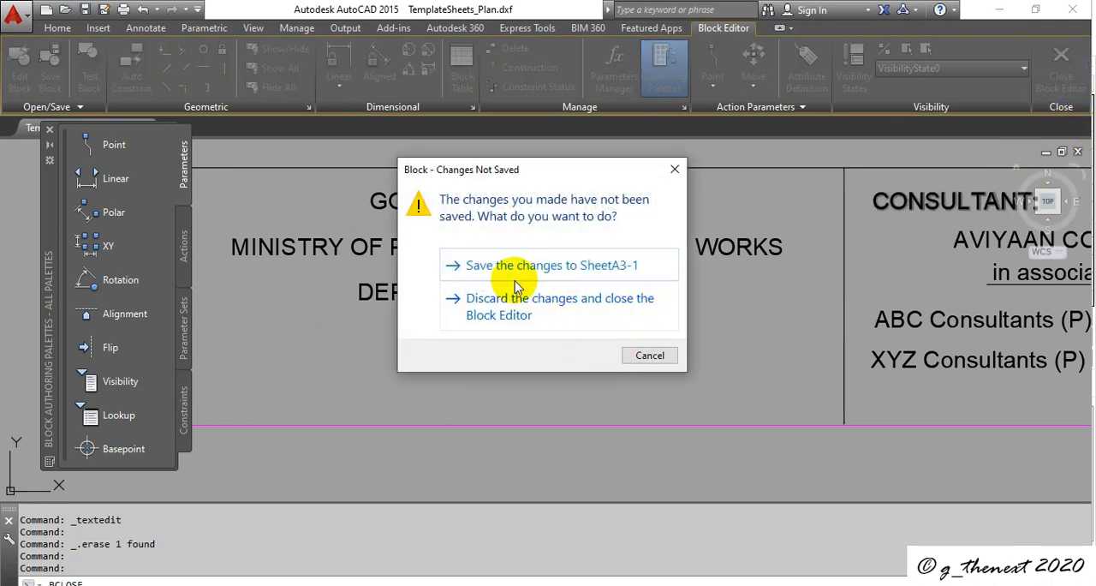
left_click(517, 268)
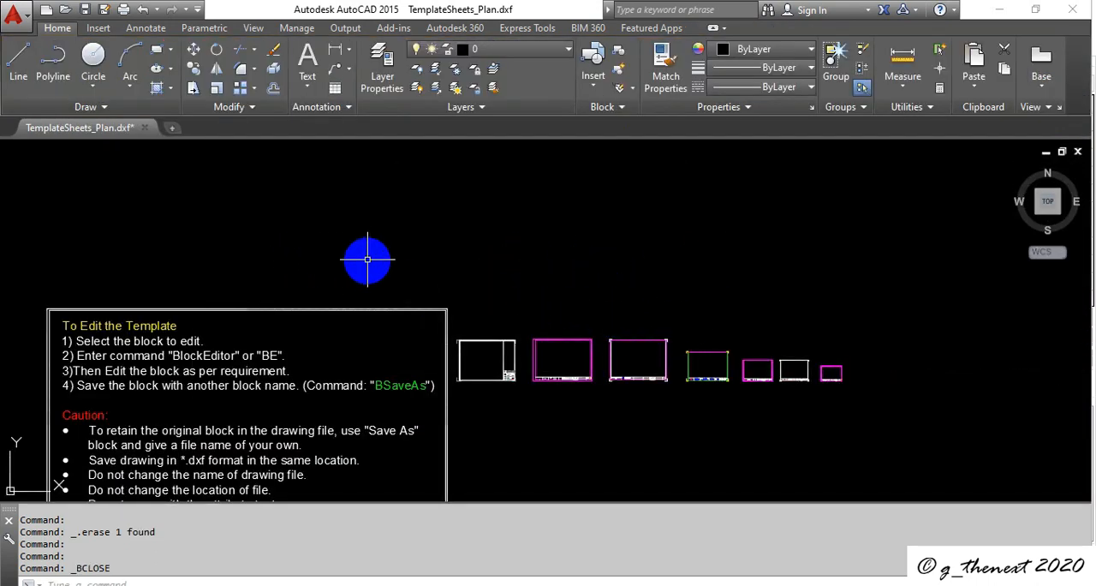
Step: Save the drawing as AutoCAD 2013 DXF over the existing TemplateSheets_Plan file, and close AutoCAD without saving in drawing format
left_click(14, 14)
left_click(53, 221)
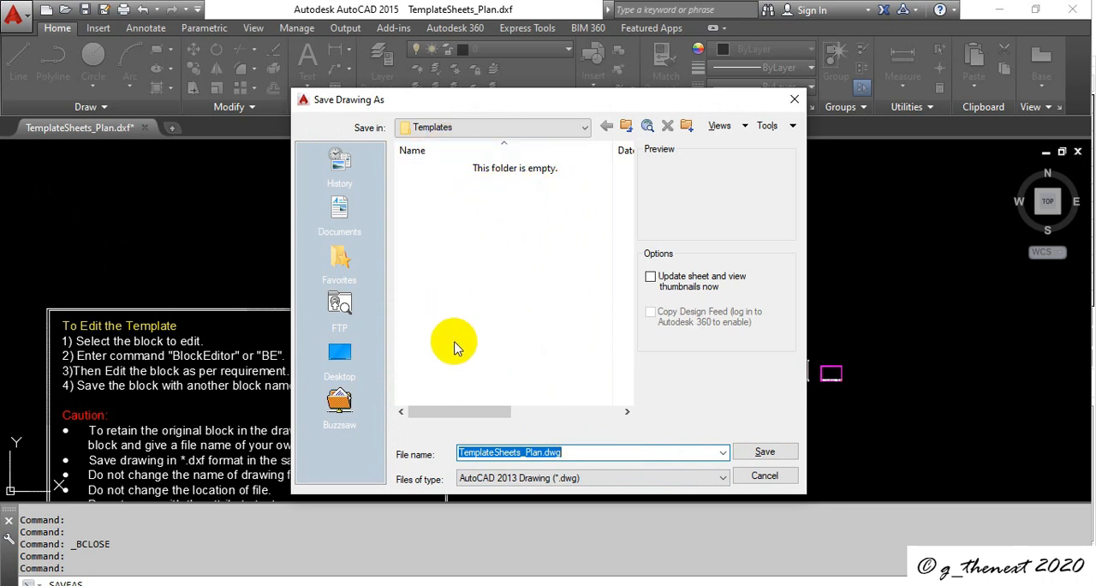
left_click(725, 478)
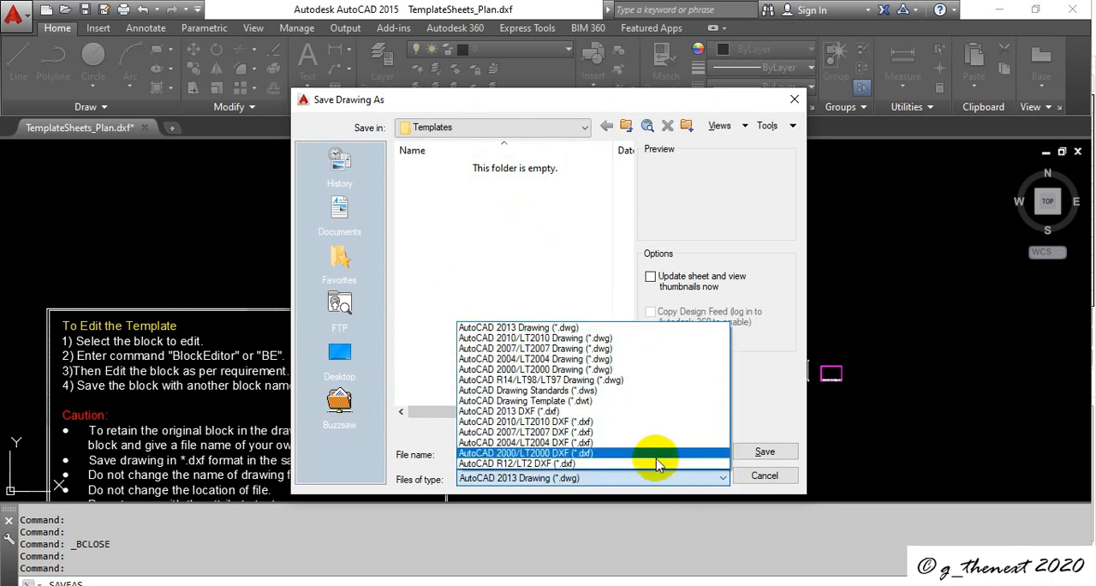
left_click(637, 418)
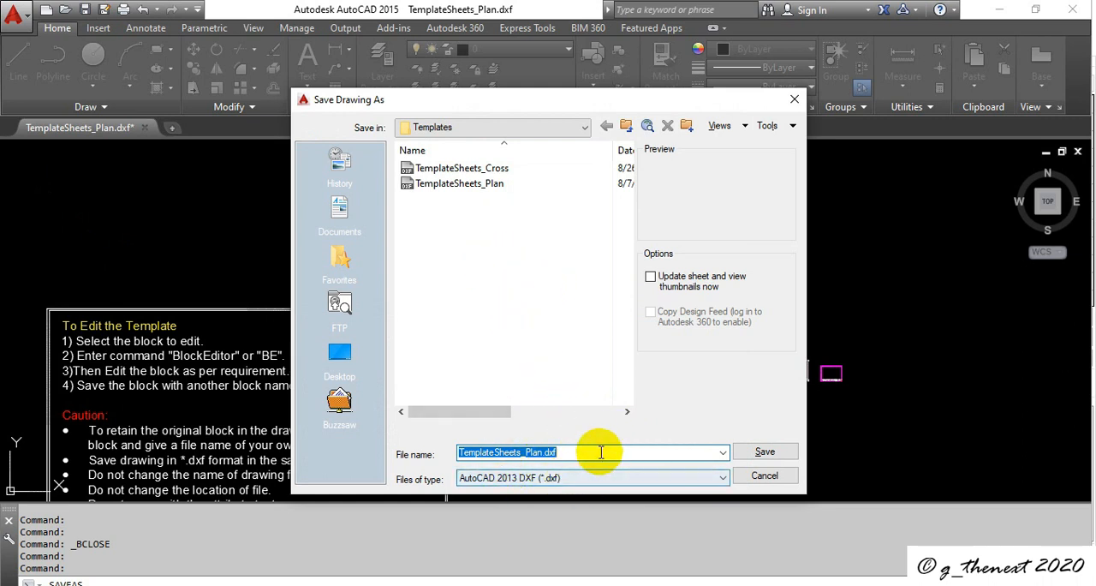
left_click(488, 186)
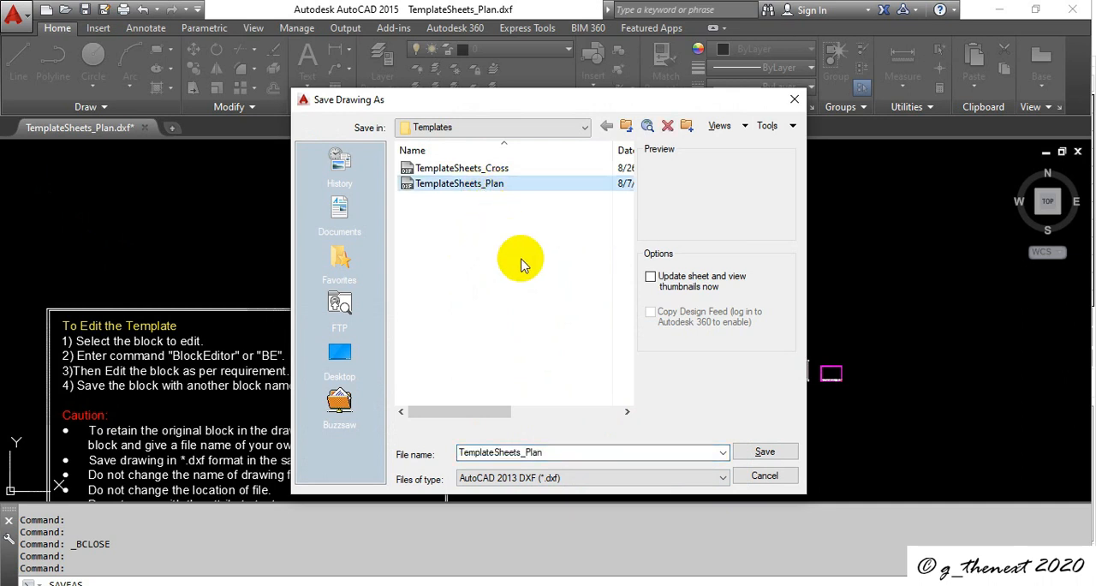
left_click(765, 452)
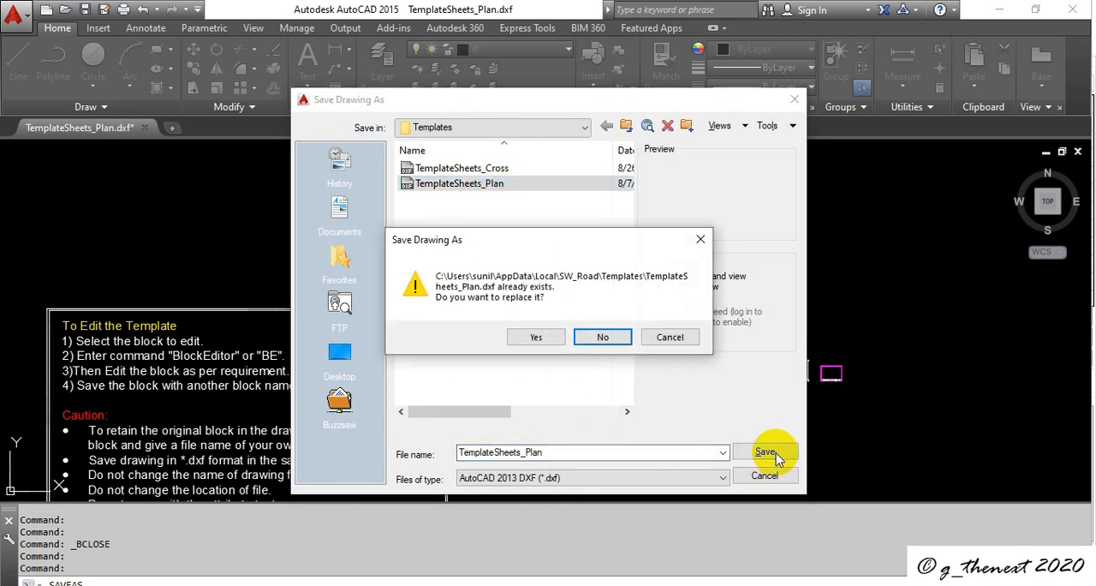
left_click(543, 337)
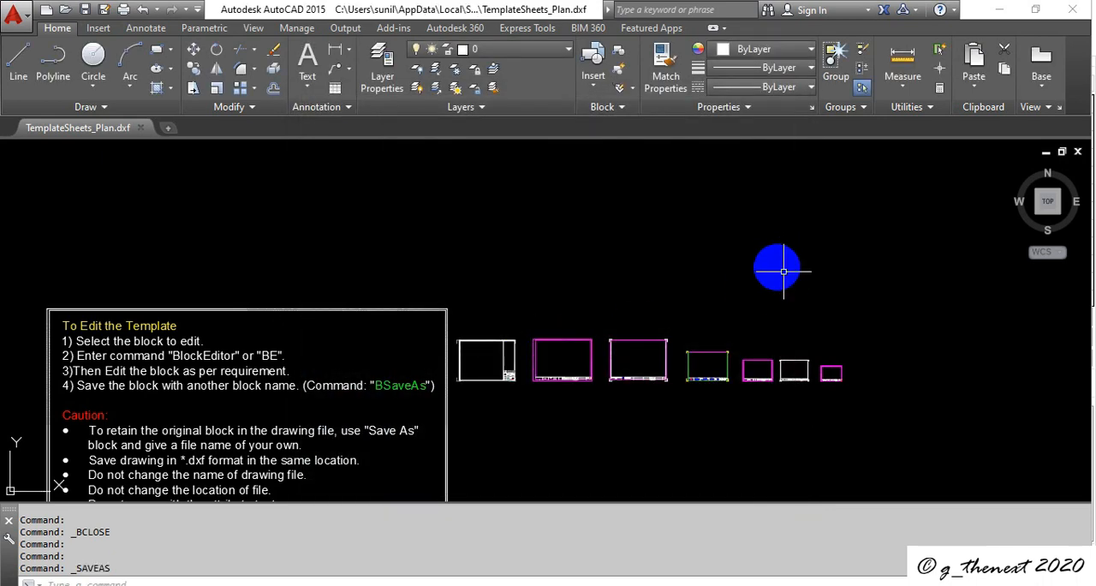
left_click(1076, 10)
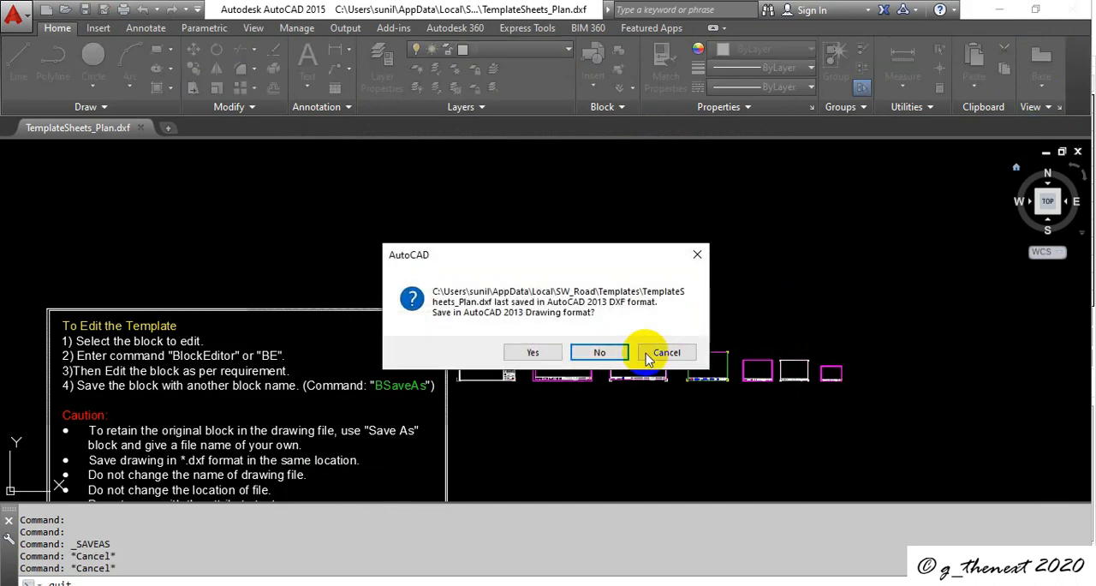
left_click(601, 355)
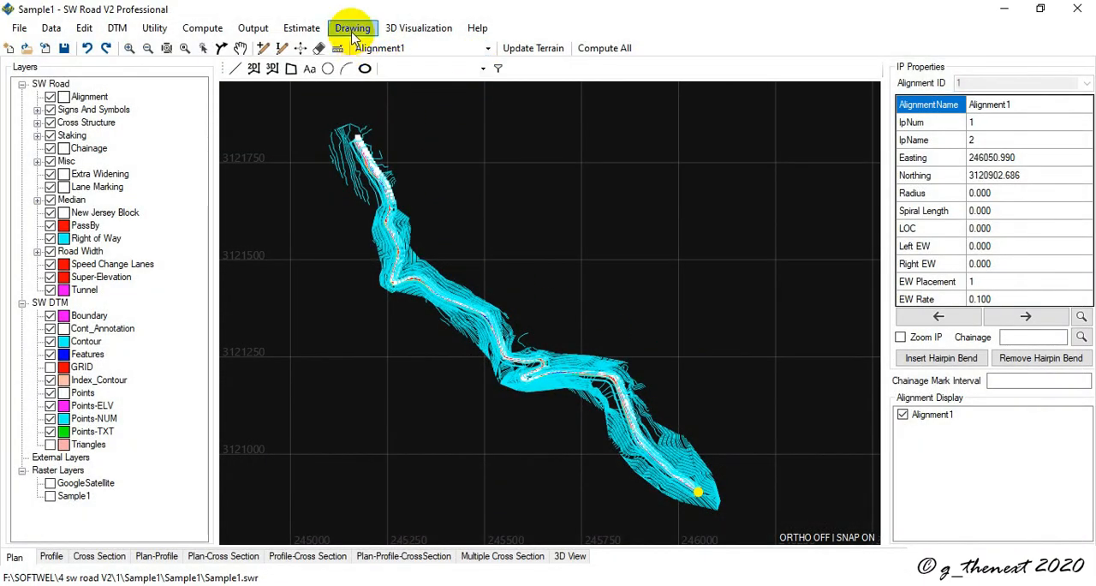
Step: Switch to SW Road and open the cross-section template sheets for editing in AutoCAD
left_click(352, 28)
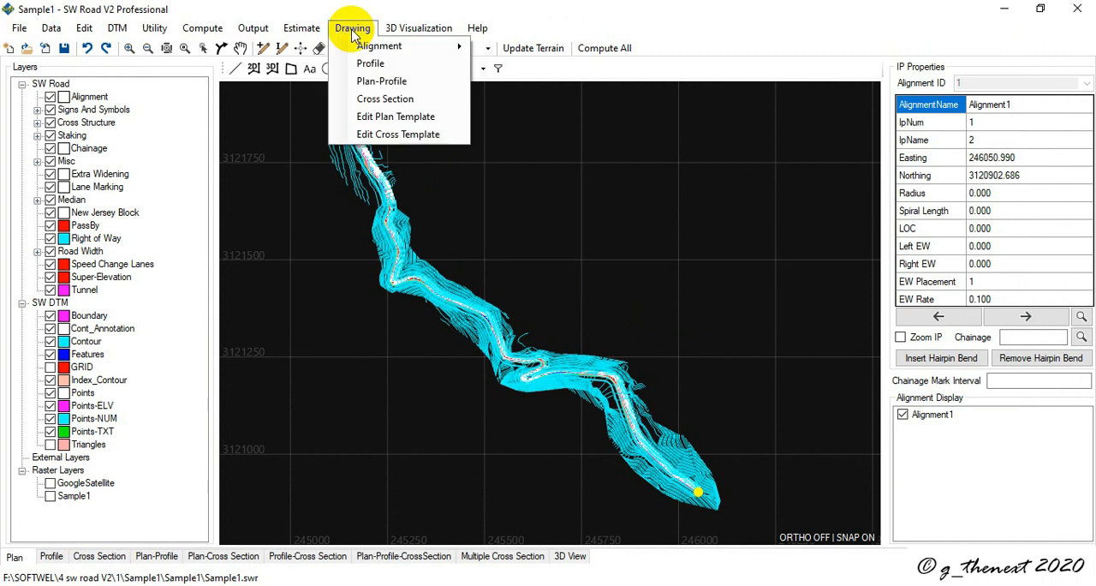
left_click(405, 134)
left_click(683, 358)
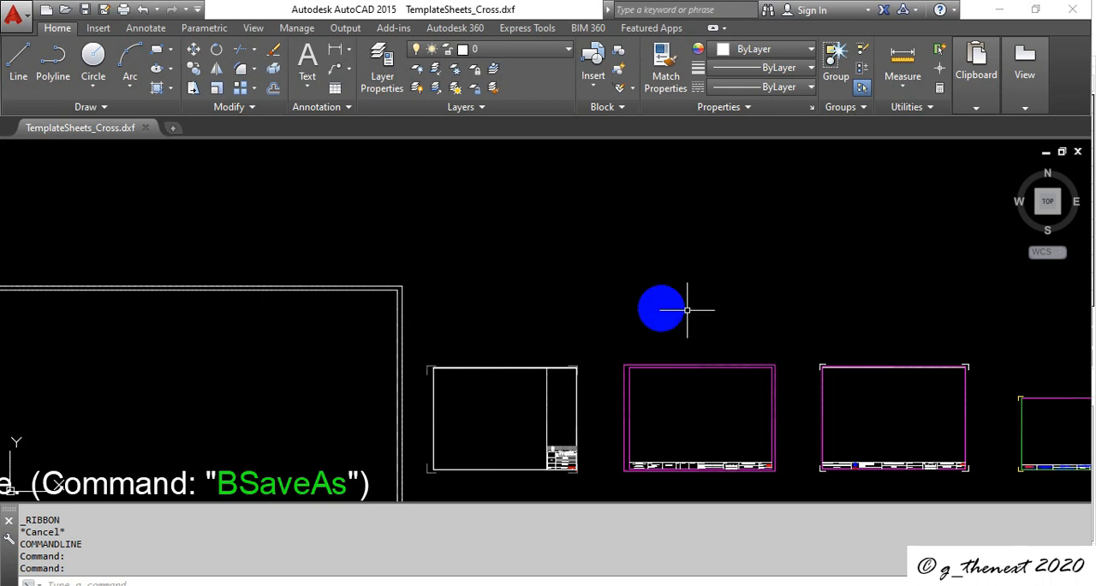
Step: Open the SheetA3-1 block of the cross template in the block editor with the BE command
scroll(615, 286, "down", 3)
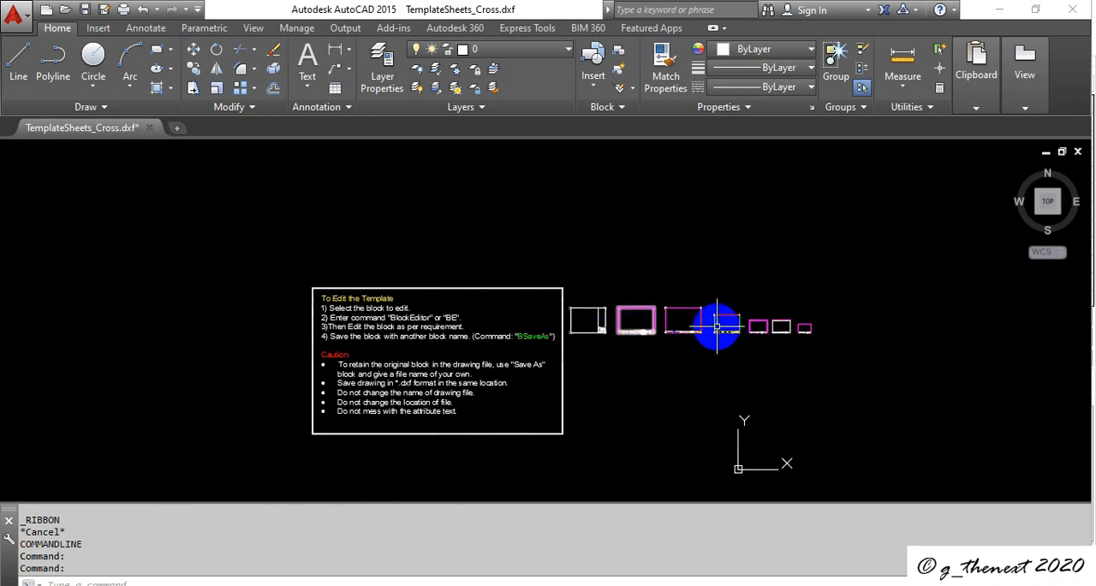
scroll(722, 323, "up", 4)
type("b")
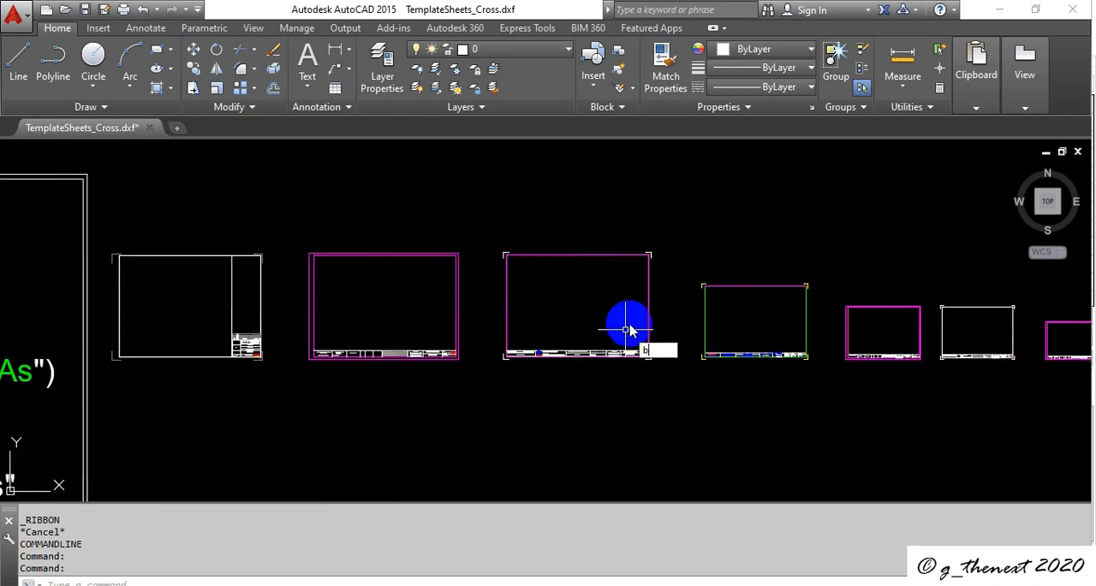
type("e")
key("Return")
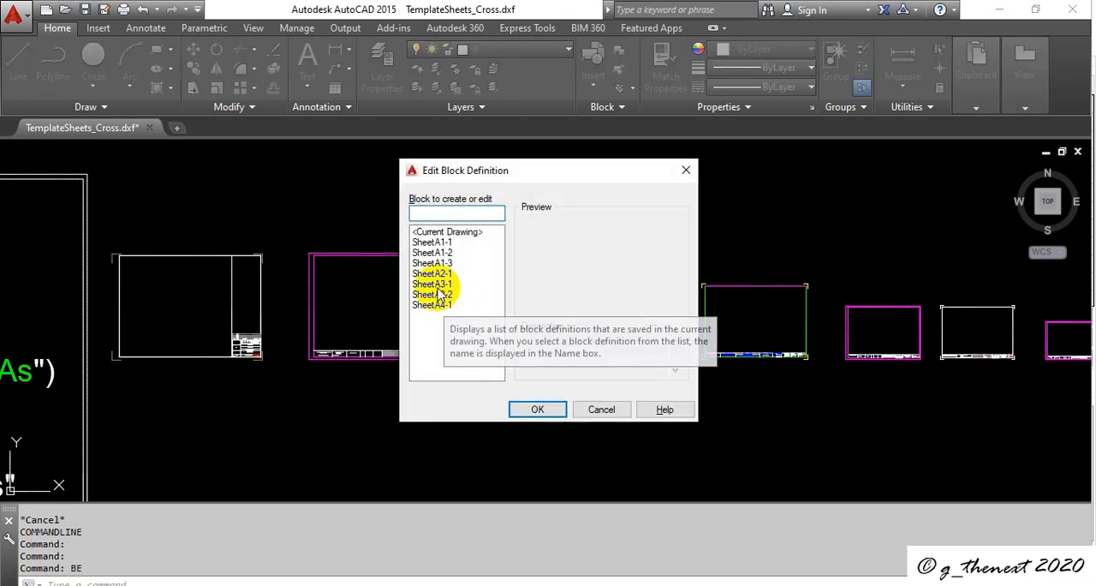
left_click(436, 285)
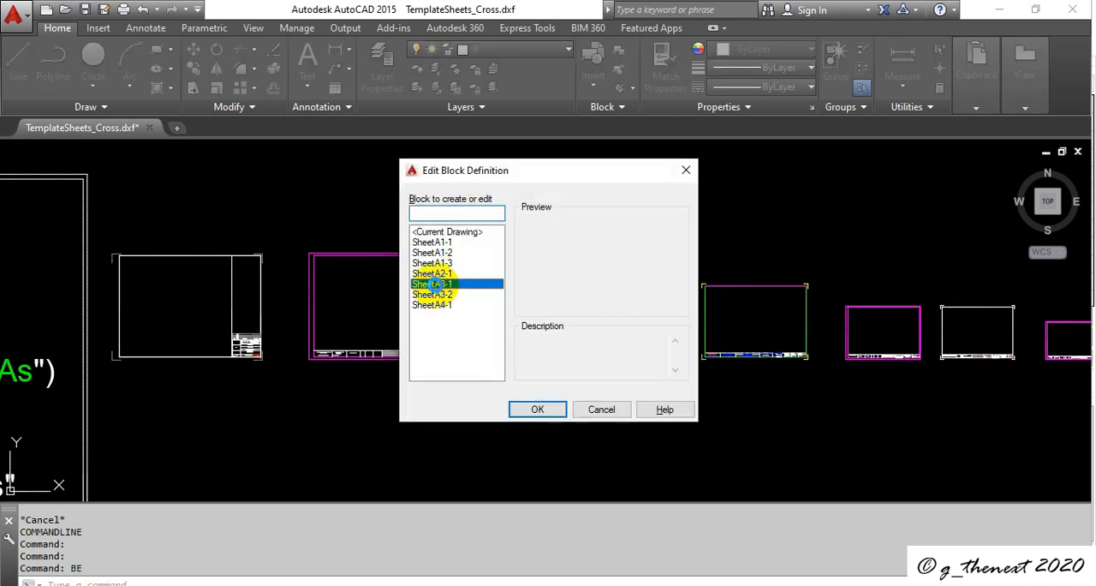
left_click(530, 410)
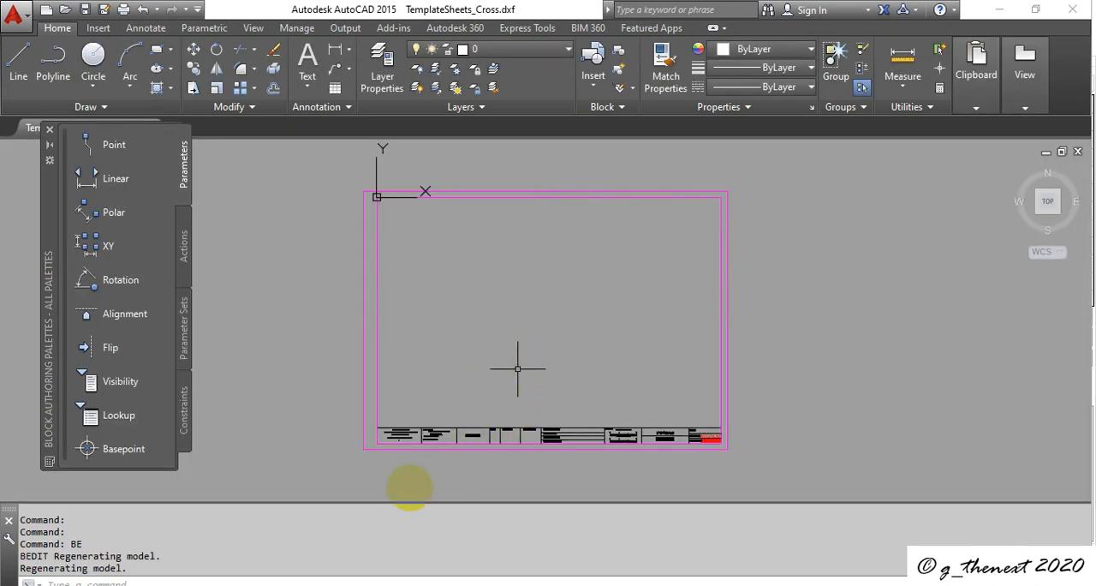
Step: Delete "&" and "SECTOR WIDE ROAD PROGRAMME" from the cross sheet's first title block cell, and close the block editor saving changes to SheetA3-1
scroll(399, 467, "up", 5)
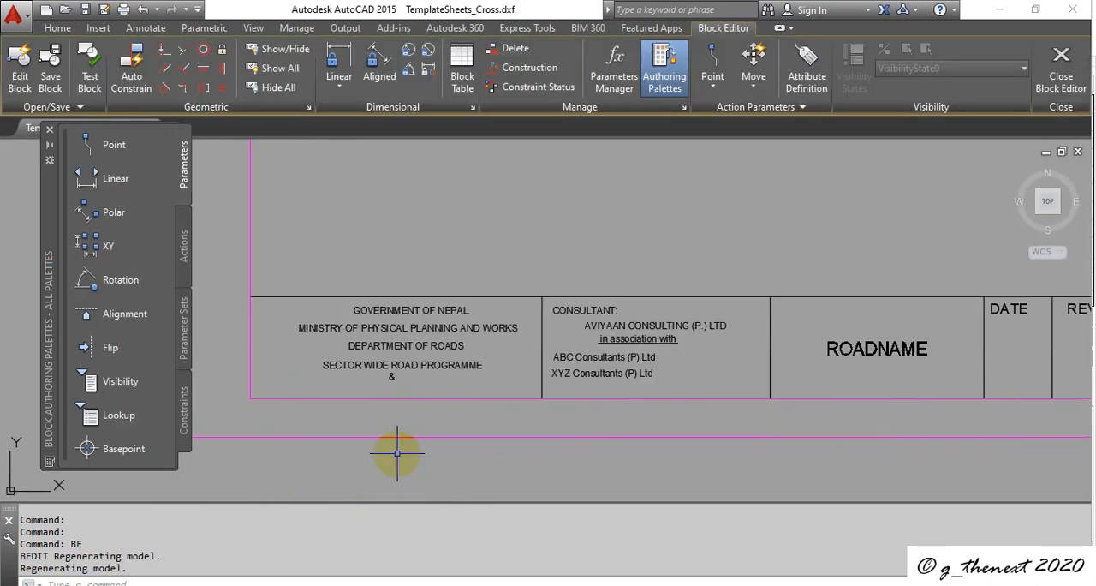
scroll(390, 396, "up", 2)
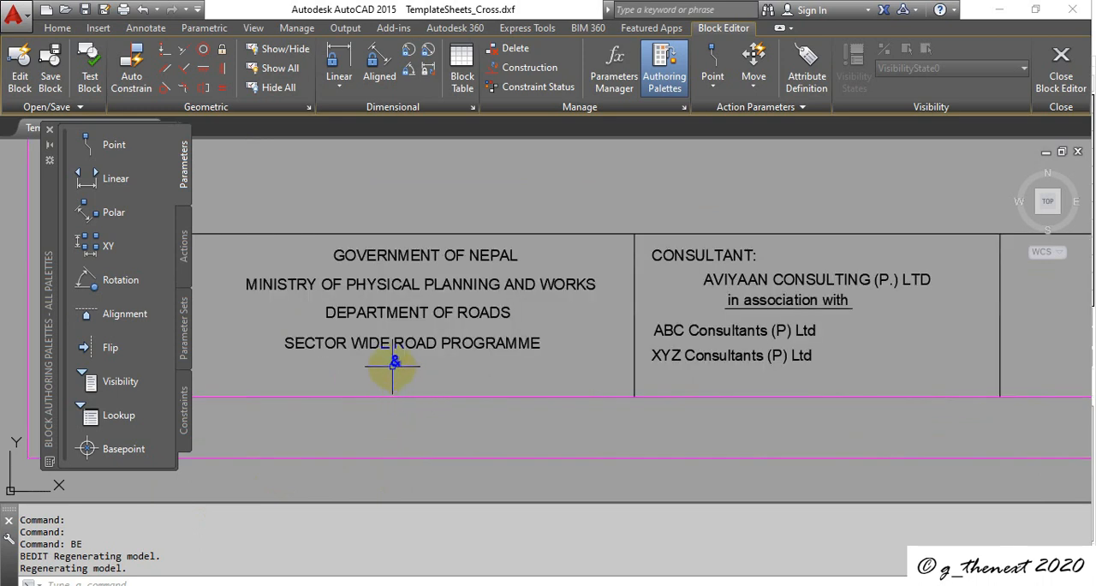
key("Delete")
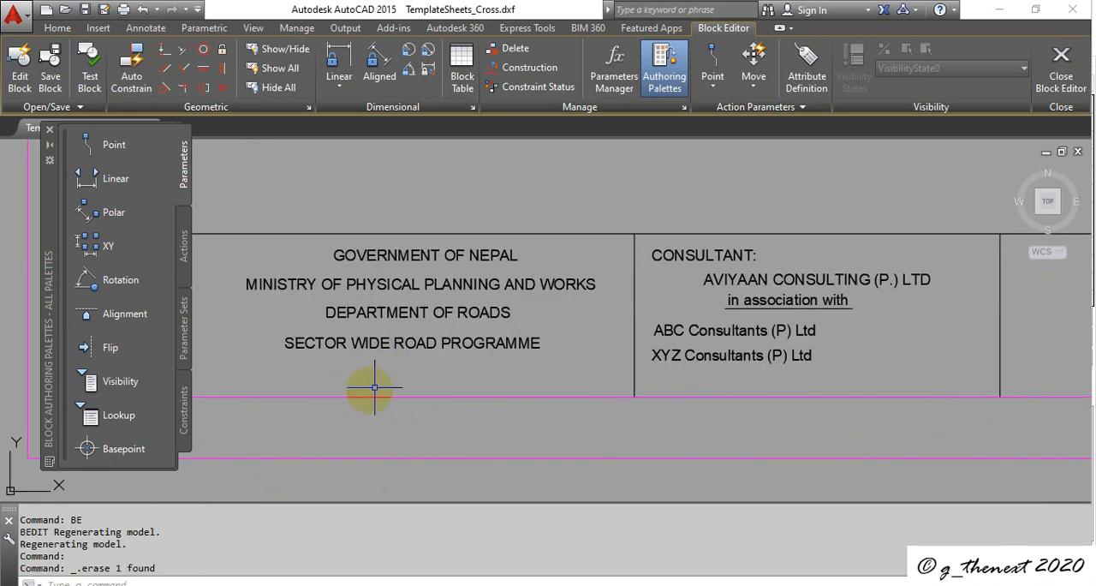
key("Delete")
scroll(345, 326, "down", 4)
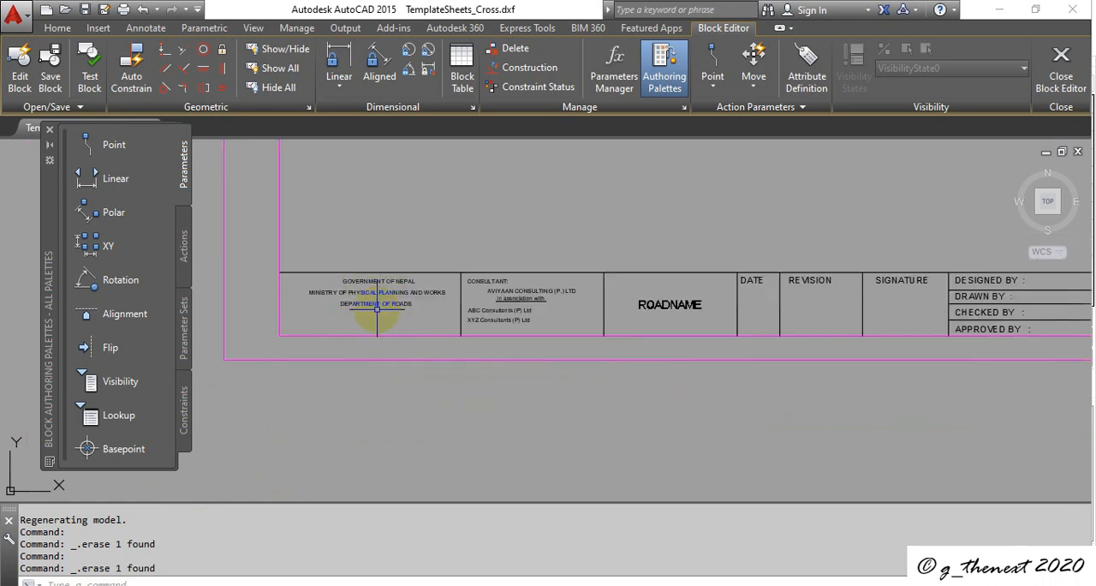
left_click(1062, 68)
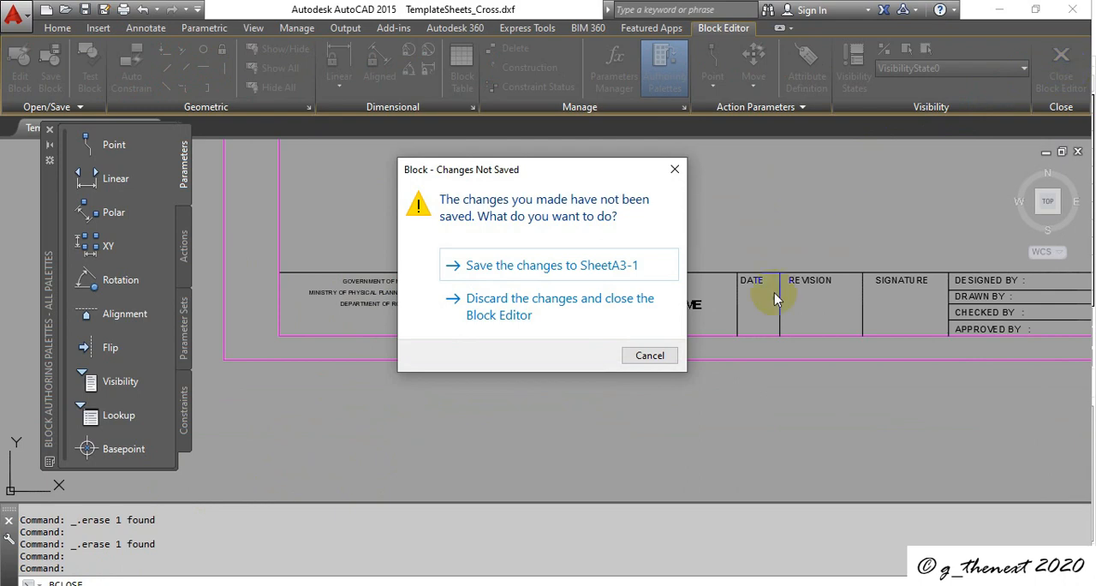
left_click(538, 271)
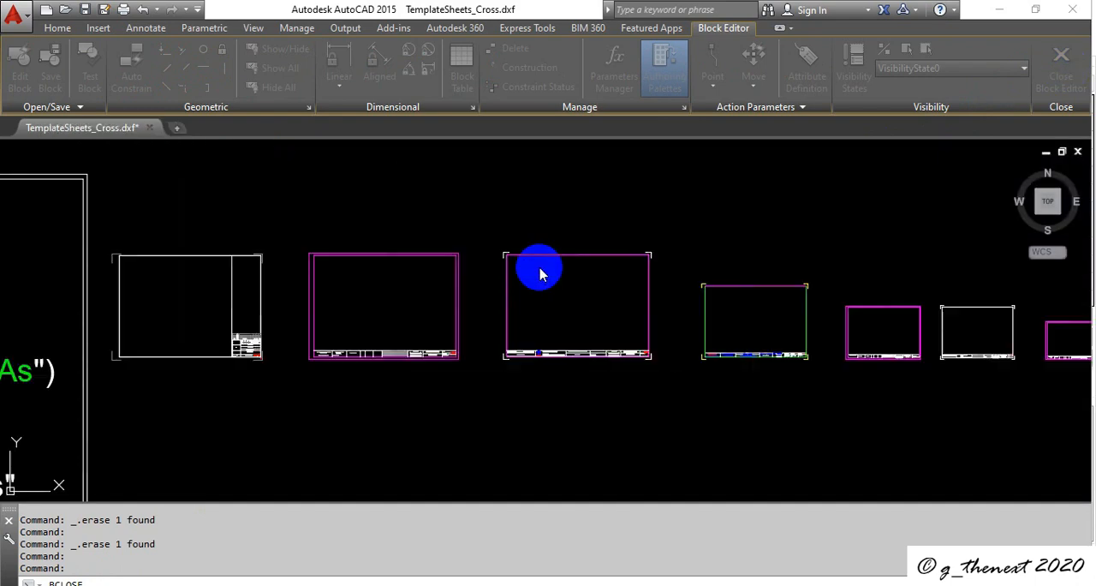
Step: Save the cross template as AutoCAD 2013 DXF over the existing TemplateSheets_Cross.dxf, and close AutoCAD without saving in drawing format
left_click(25, 15)
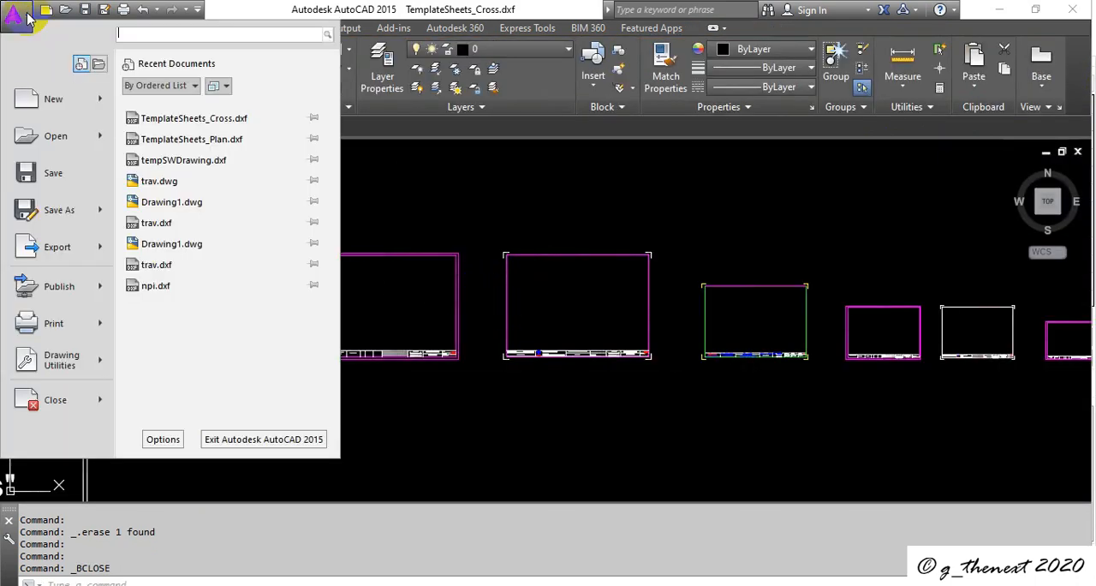
left_click(70, 205)
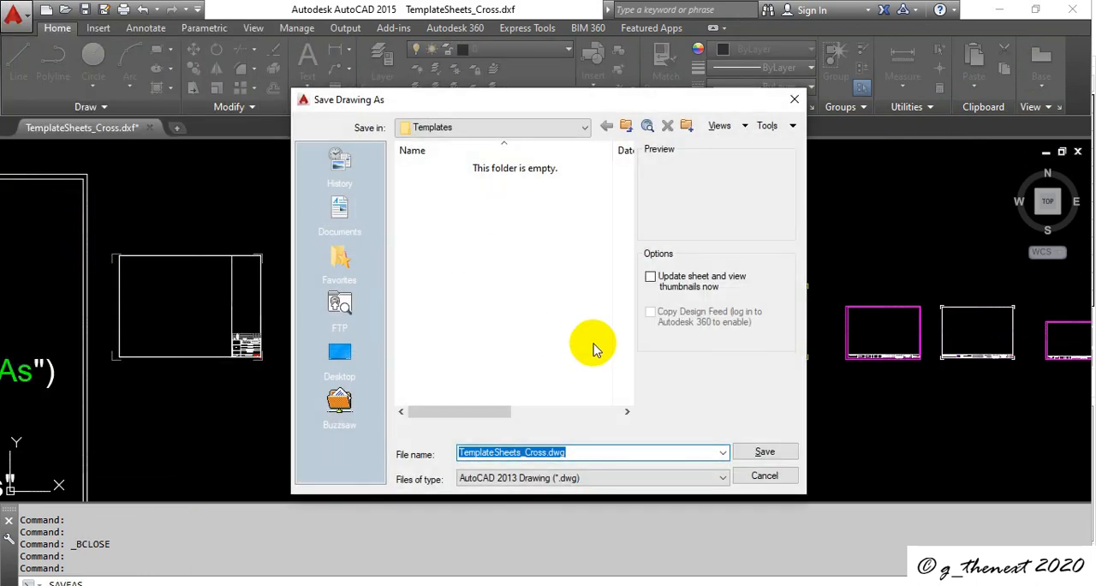
left_click(642, 480)
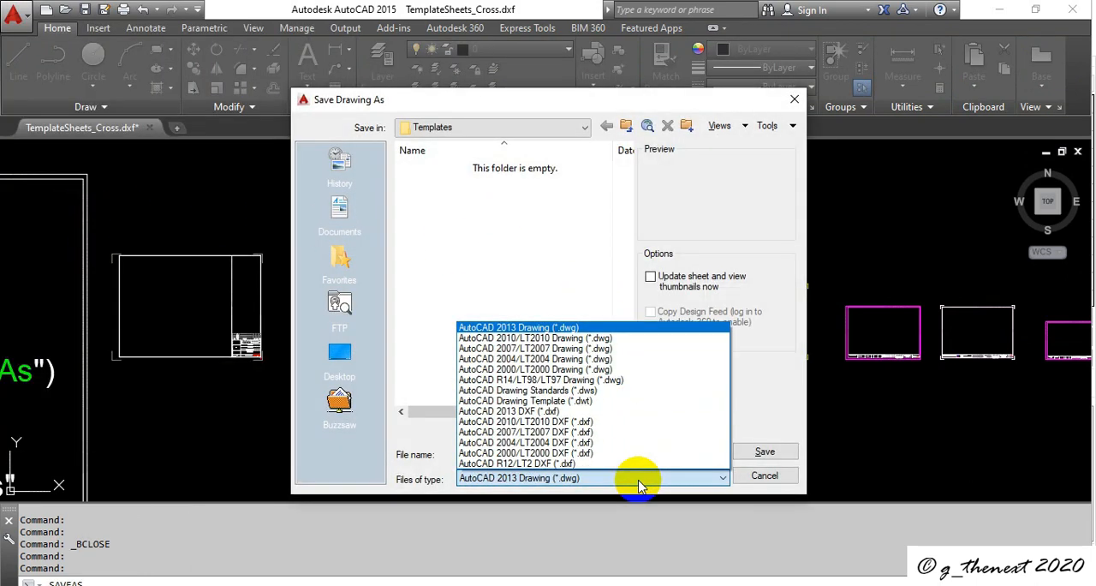
left_click(574, 413)
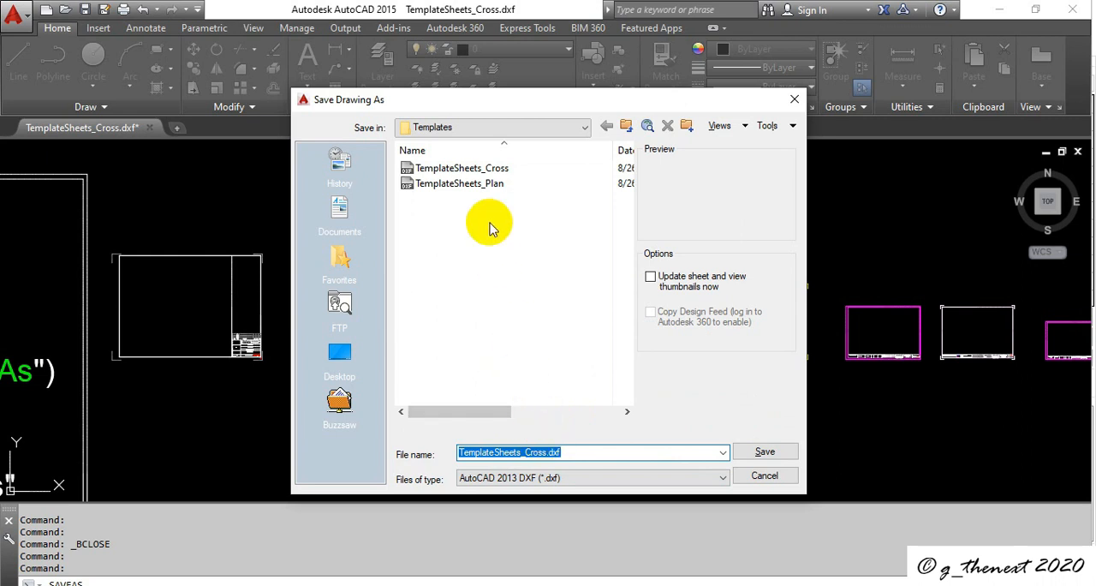
left_click(770, 456)
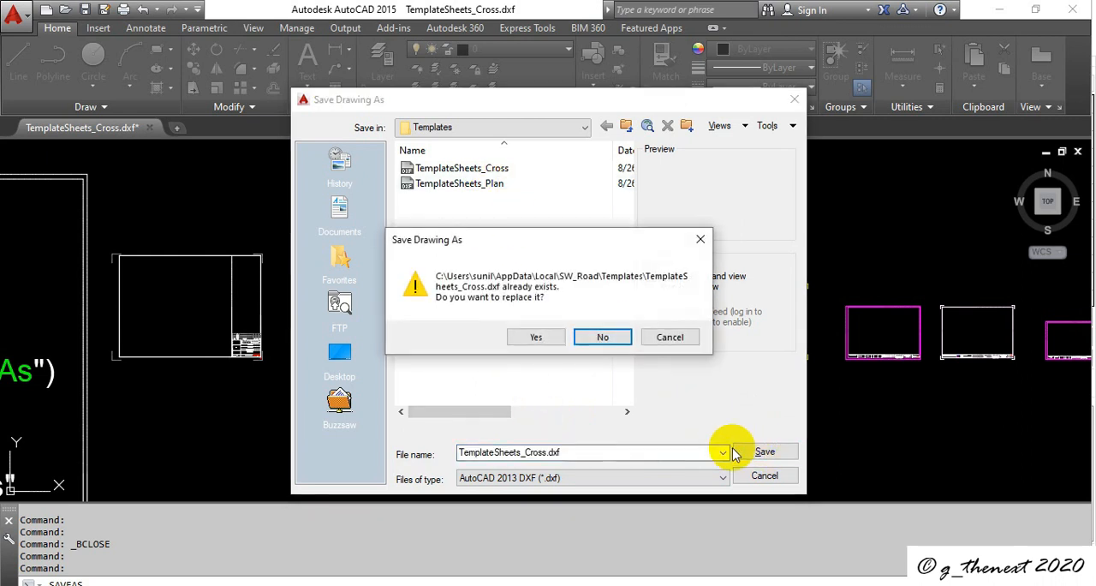
left_click(534, 337)
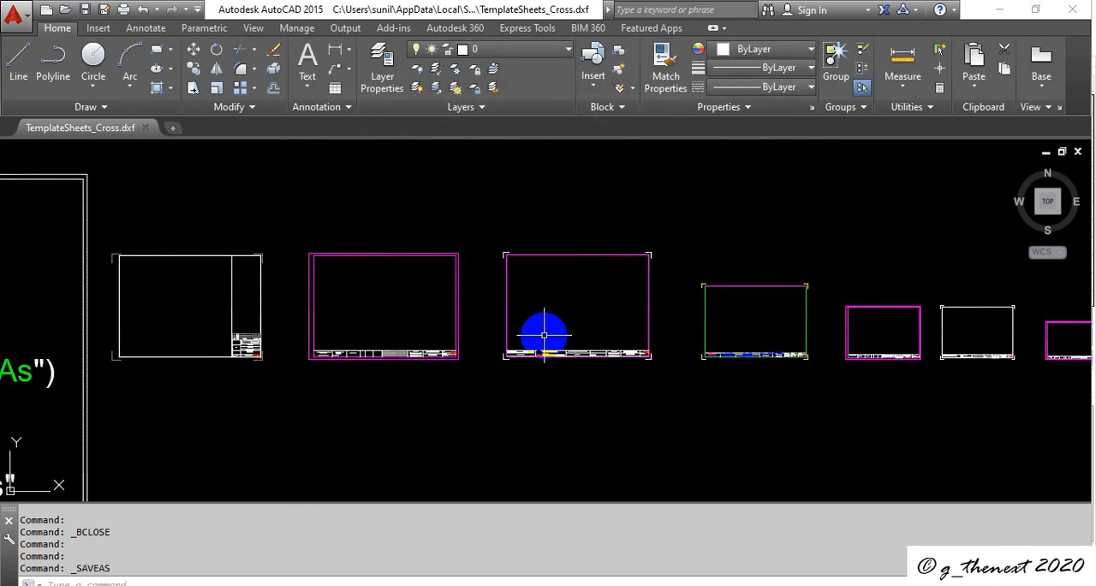
left_click(1074, 10)
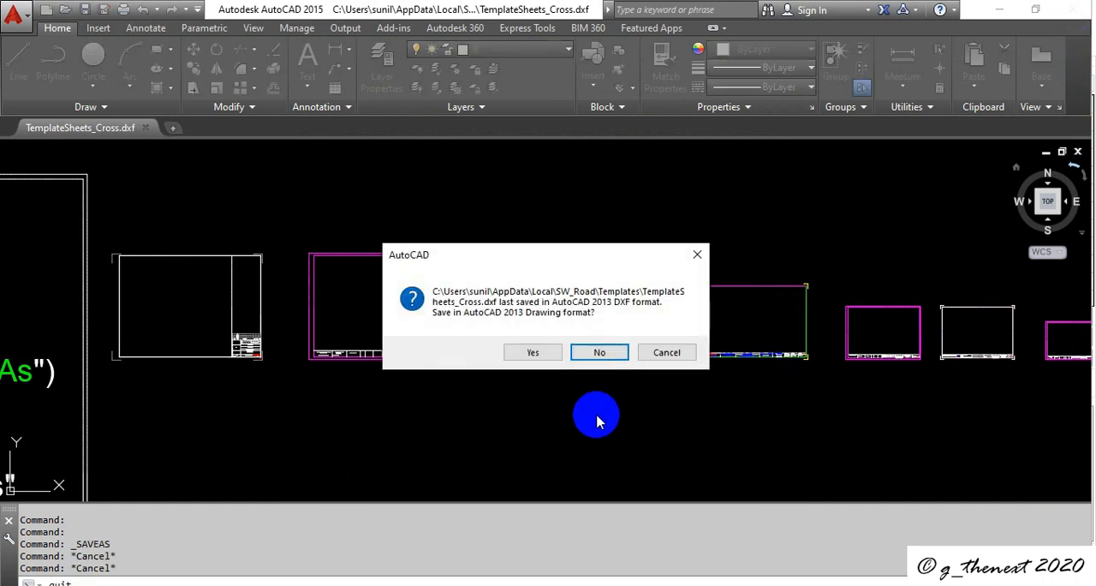
left_click(595, 354)
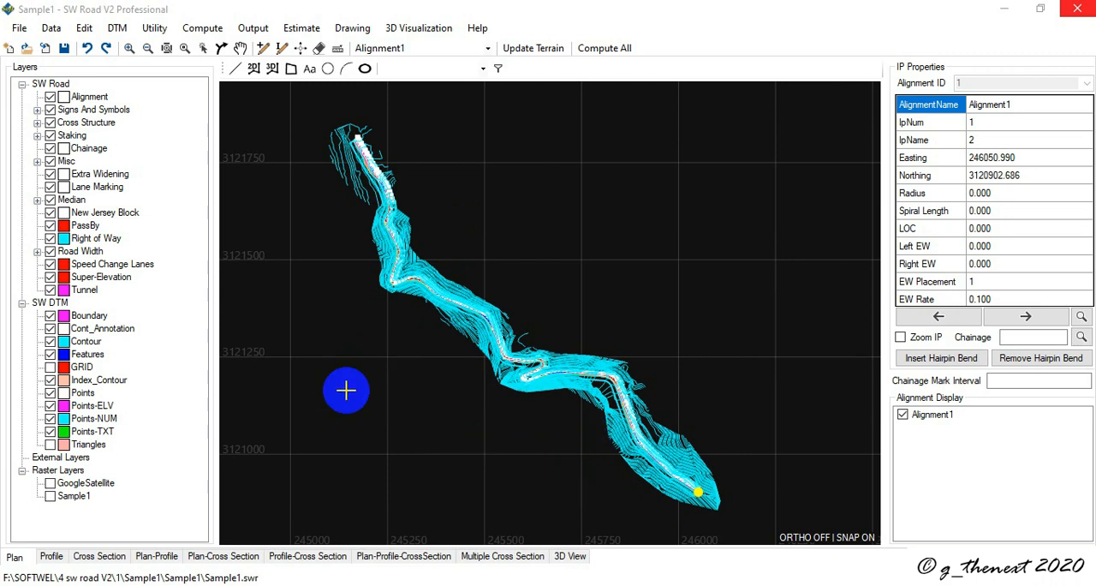
Step: Export Alignment1 as an alignment drawing without viewport in SW Road, including all DTM layers
left_click(349, 30)
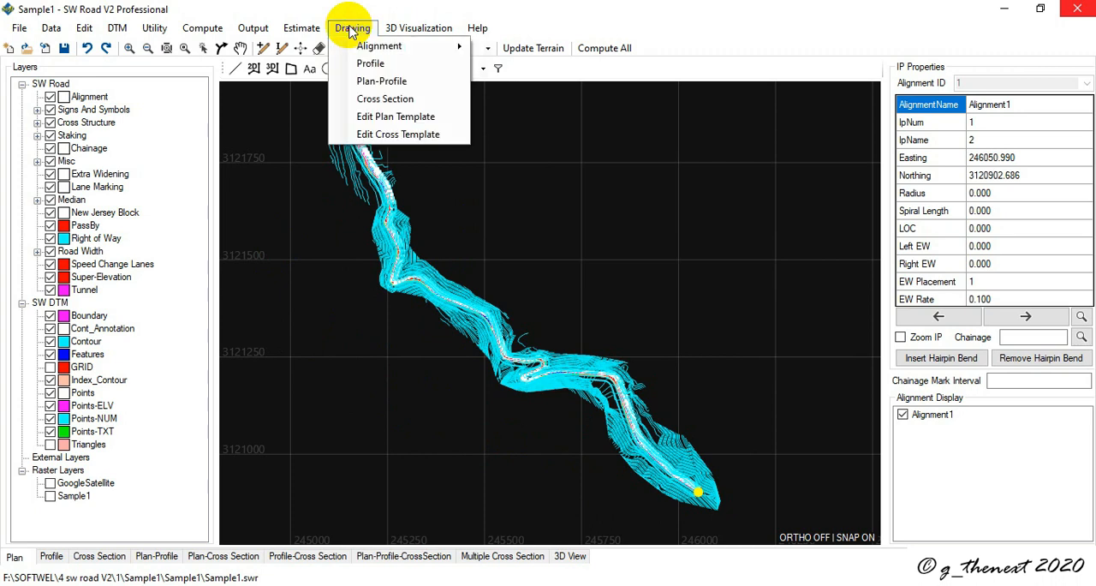
mouse_move(368, 45)
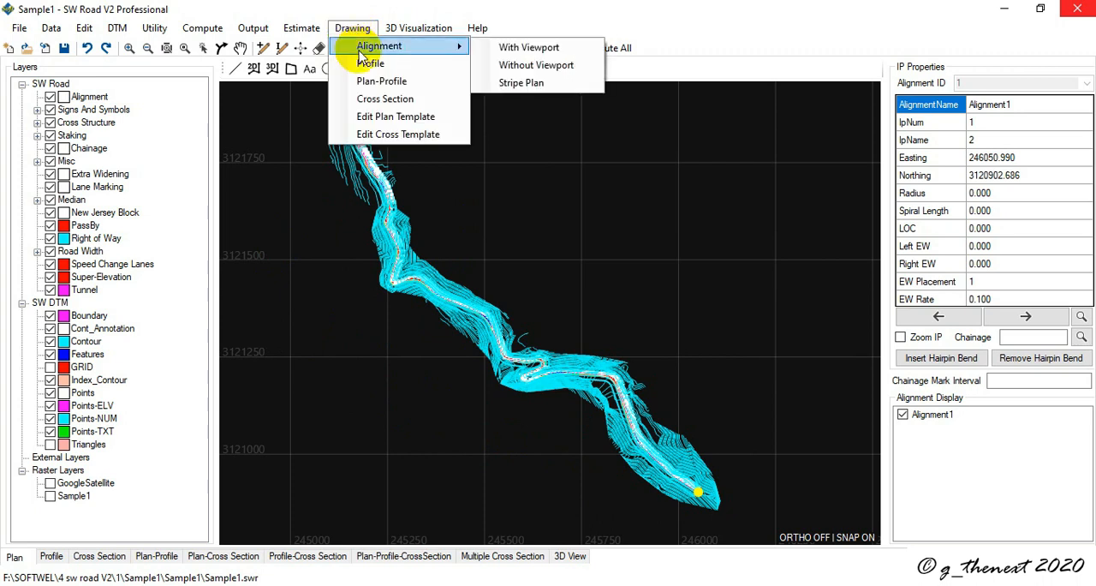
left_click(558, 68)
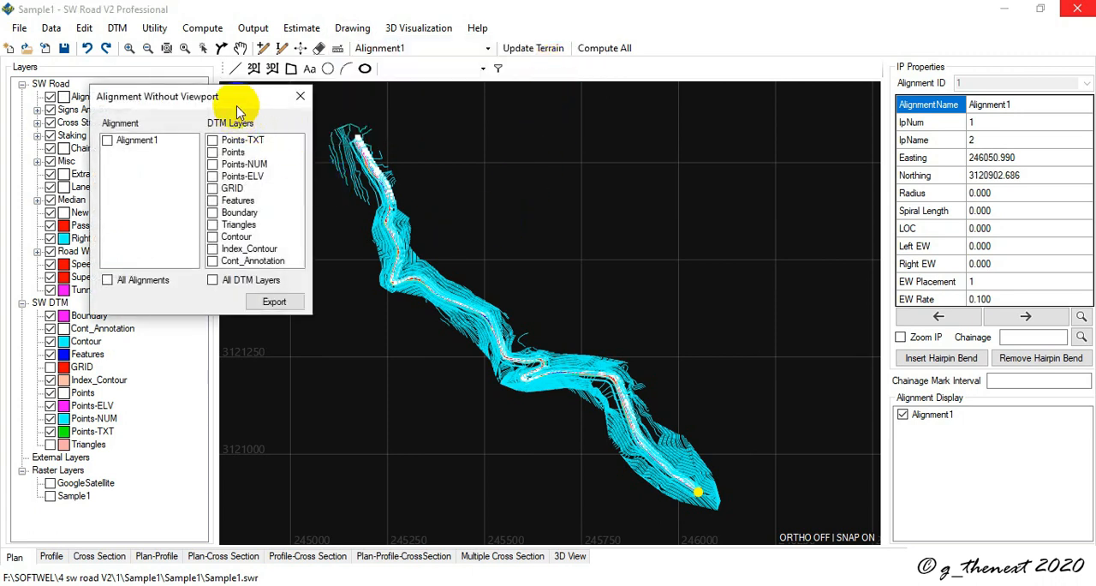
left_click(271, 176)
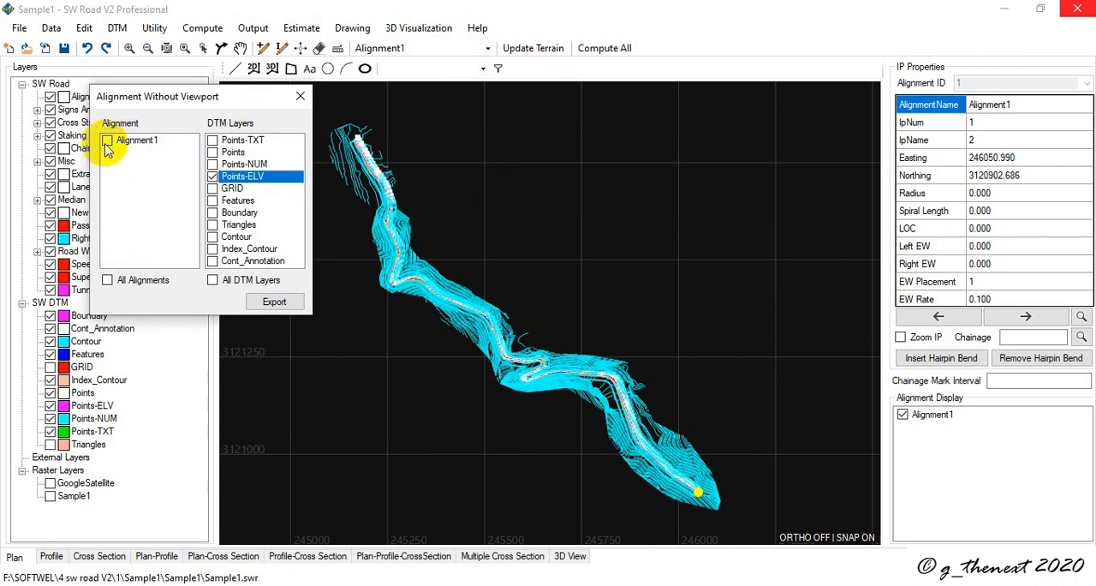
left_click(107, 142)
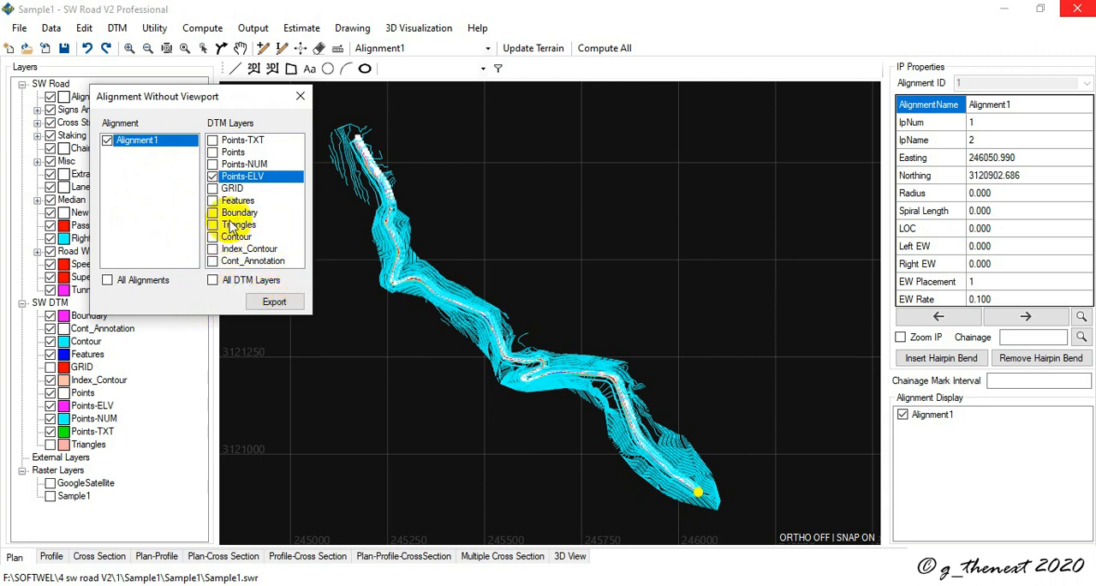
left_click(212, 280)
left_click(270, 305)
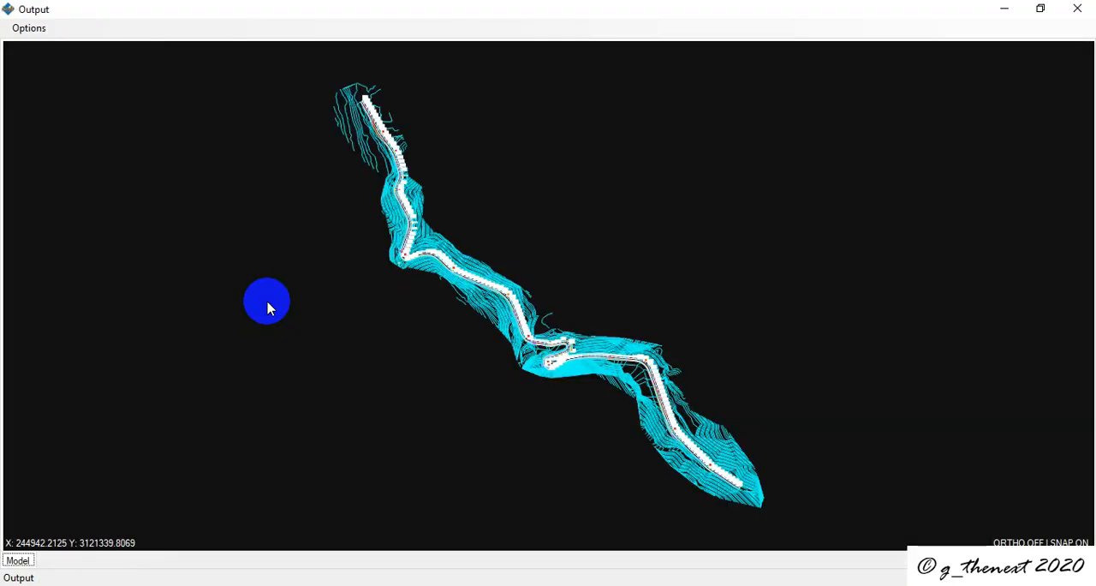
Step: Examine the chainage labels, IPs and contours around the hairpin bend in the alignment output drawing
scroll(559, 353, "up", 5)
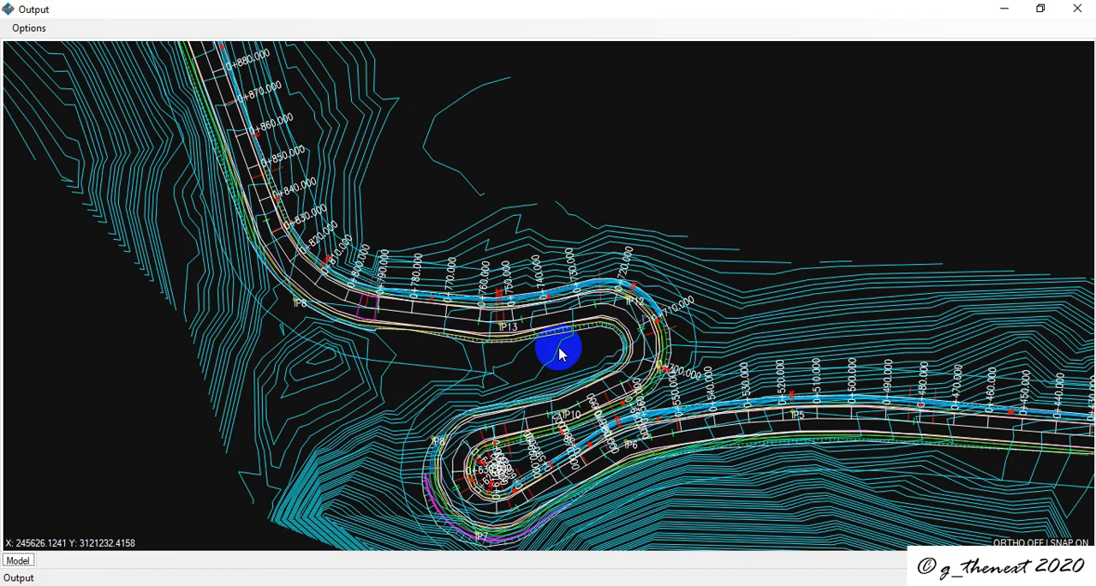
scroll(559, 353, "down", 8)
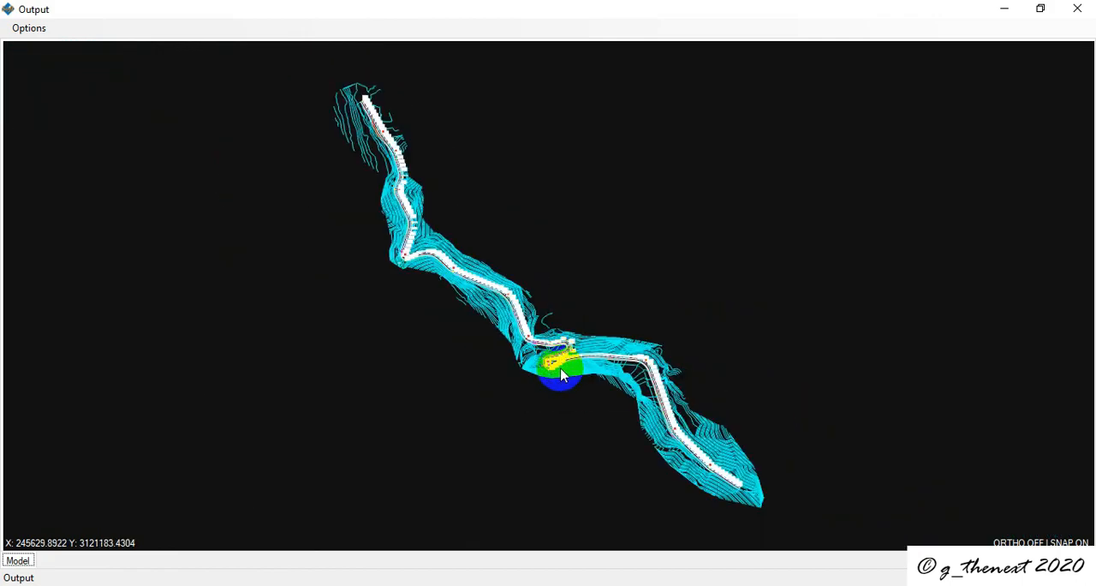
scroll(561, 374, "up", 6)
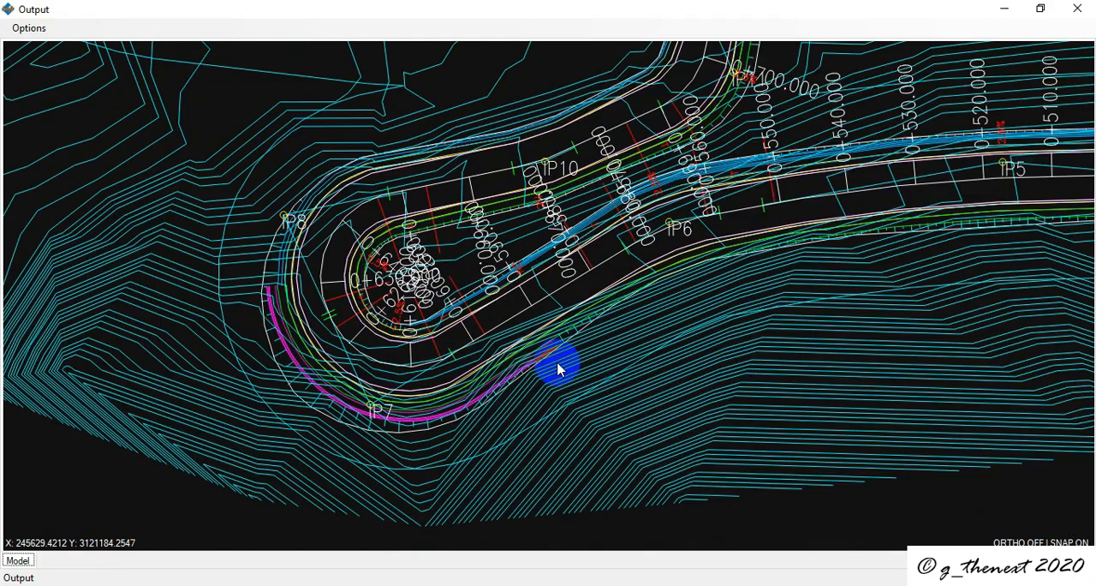
scroll(560, 370, "down", 6)
scroll(543, 344, "up", 3)
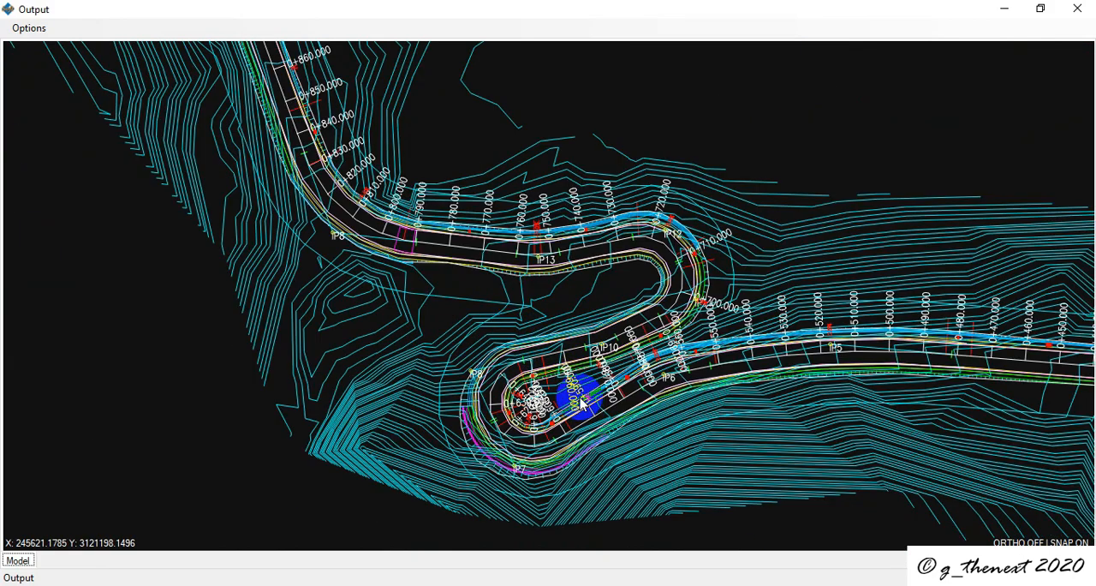
scroll(581, 404, "down", 2)
scroll(576, 399, "down", 1)
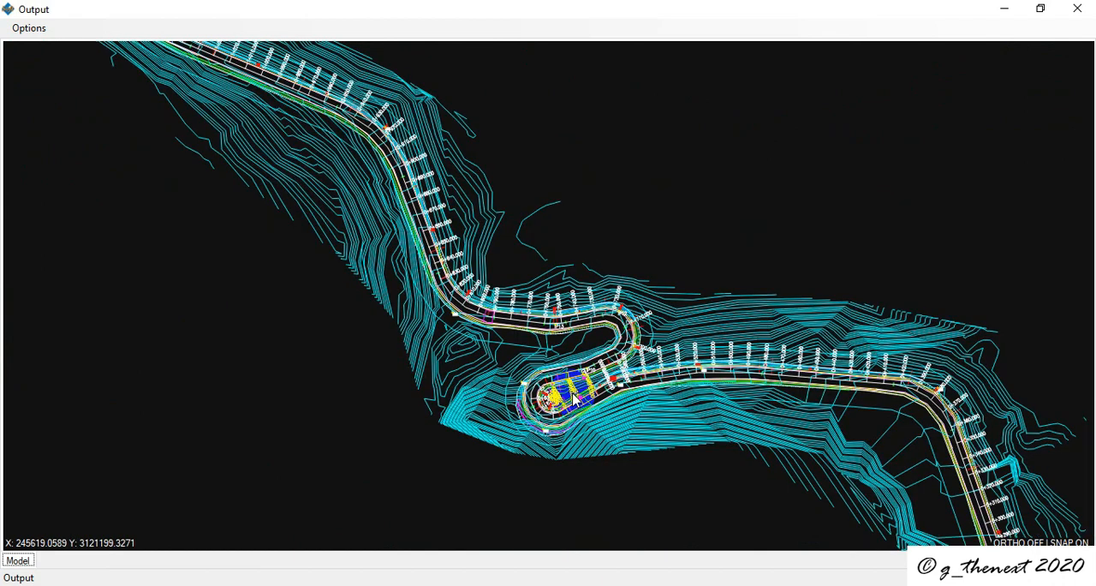
scroll(575, 399, "down", 3)
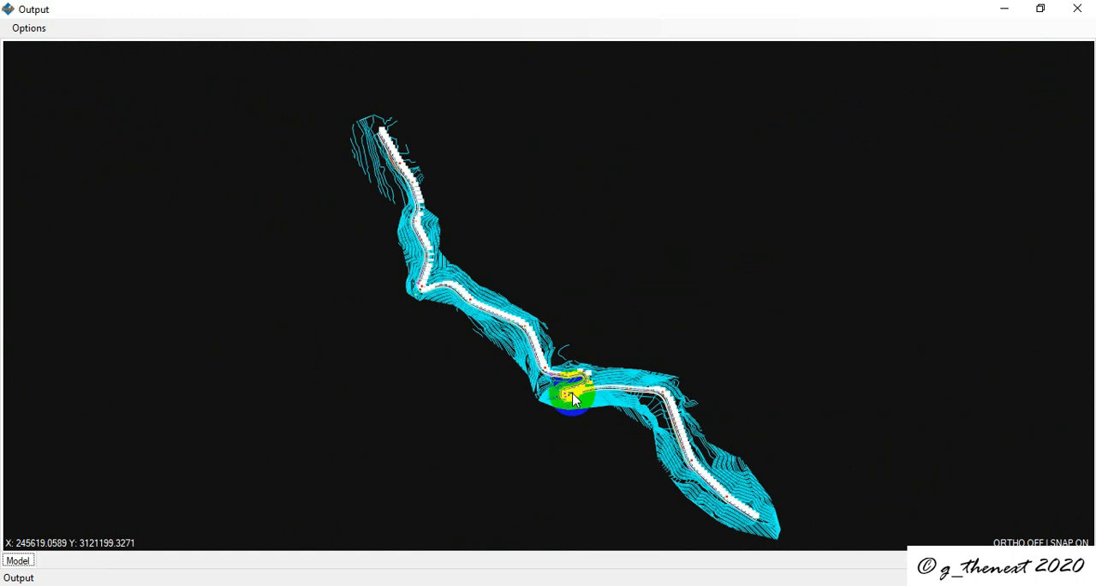
scroll(573, 399, "up", 4)
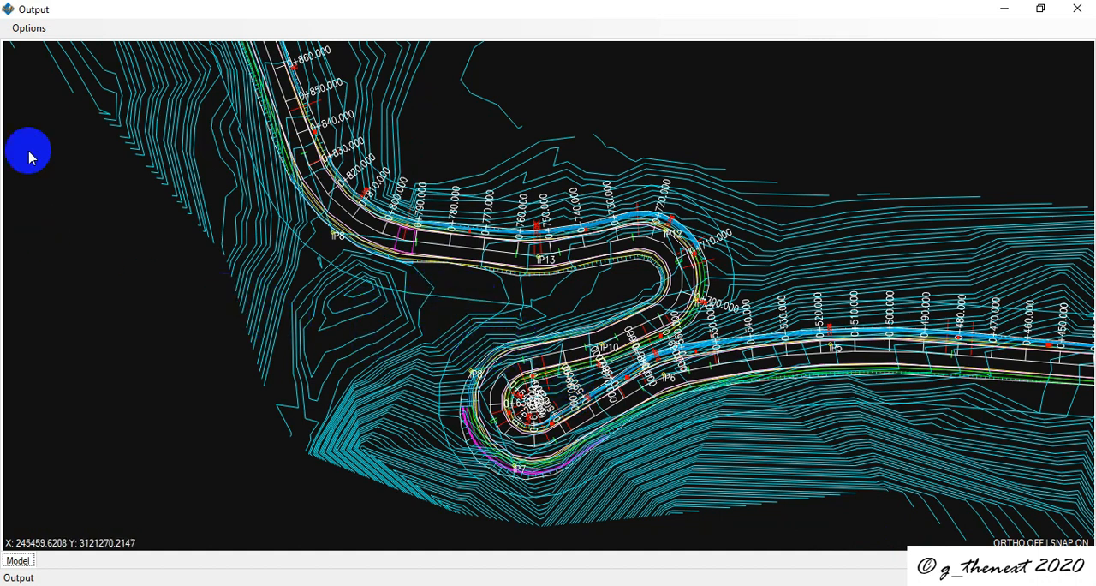
Step: Check the export and open-with options of the output drawing, and close both the output and the Alignment Without Viewport setup
left_click(28, 29)
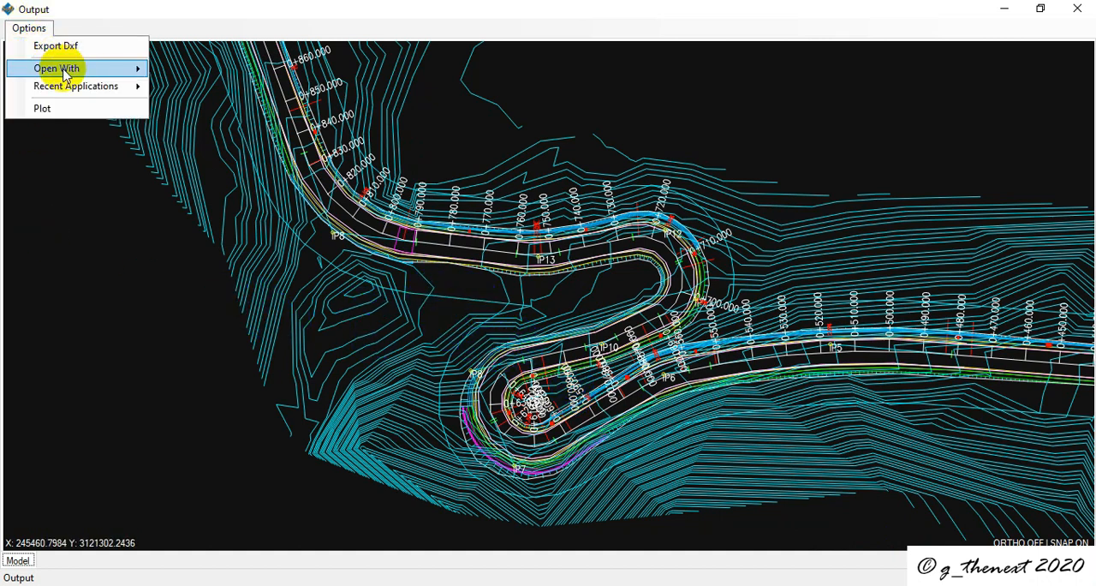
mouse_move(85, 69)
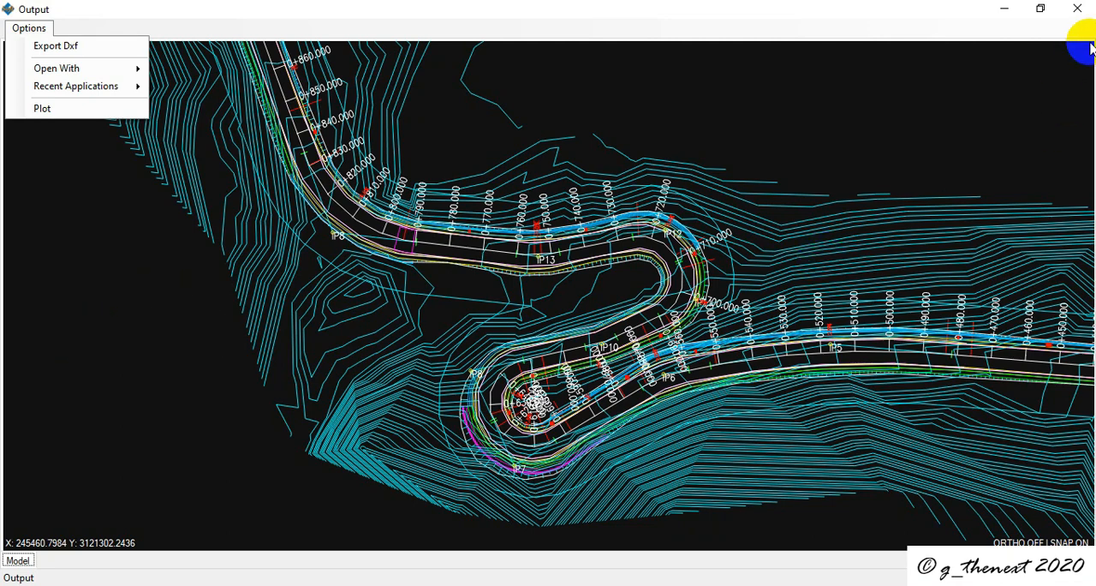
left_click(1075, 9)
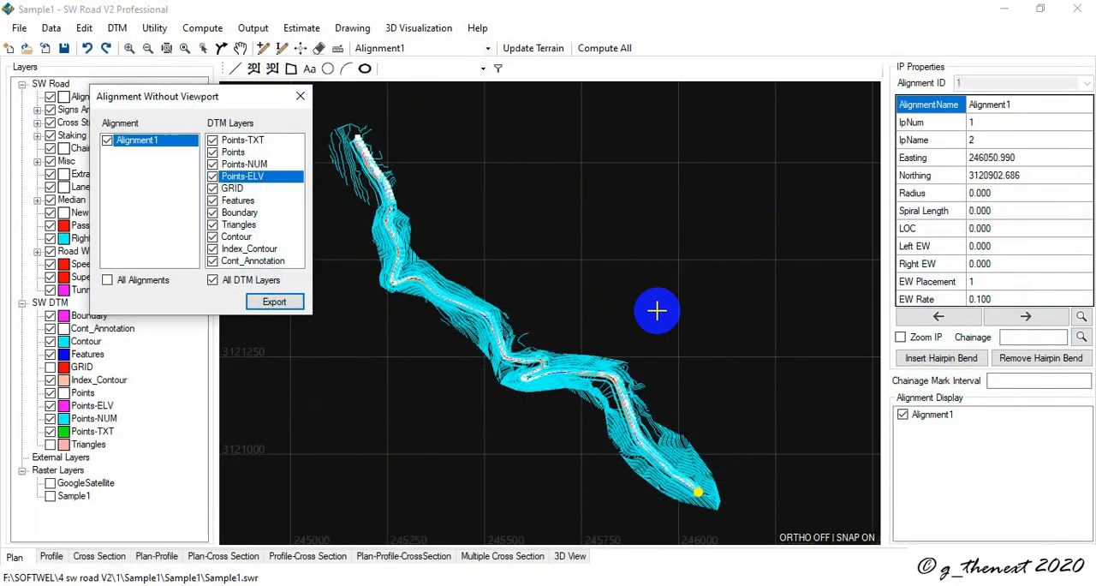
left_click(300, 96)
Step: Start an alignment drawing with viewport for alignment ID 1, using paper size A3 (420.00 x 297.00) and plan scale 1:1000
left_click(352, 27)
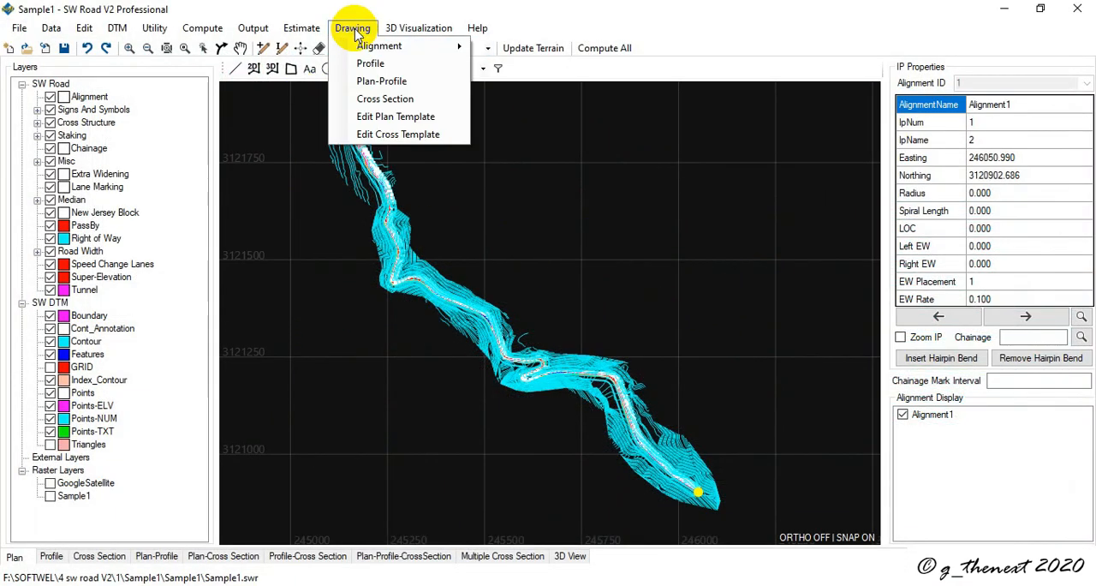
mouse_move(366, 49)
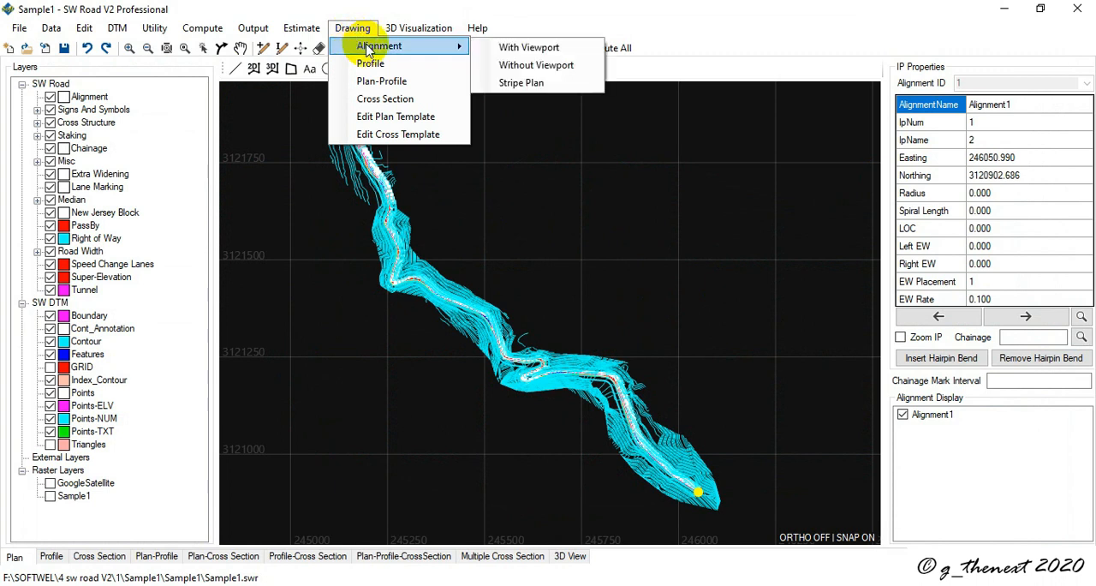
left_click(532, 50)
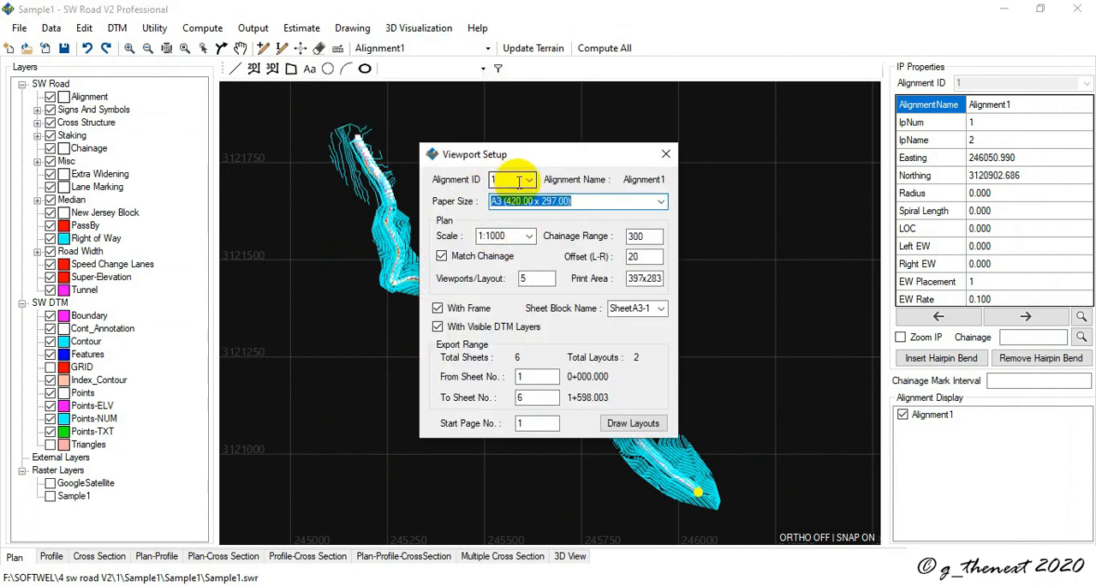
left_click(531, 181)
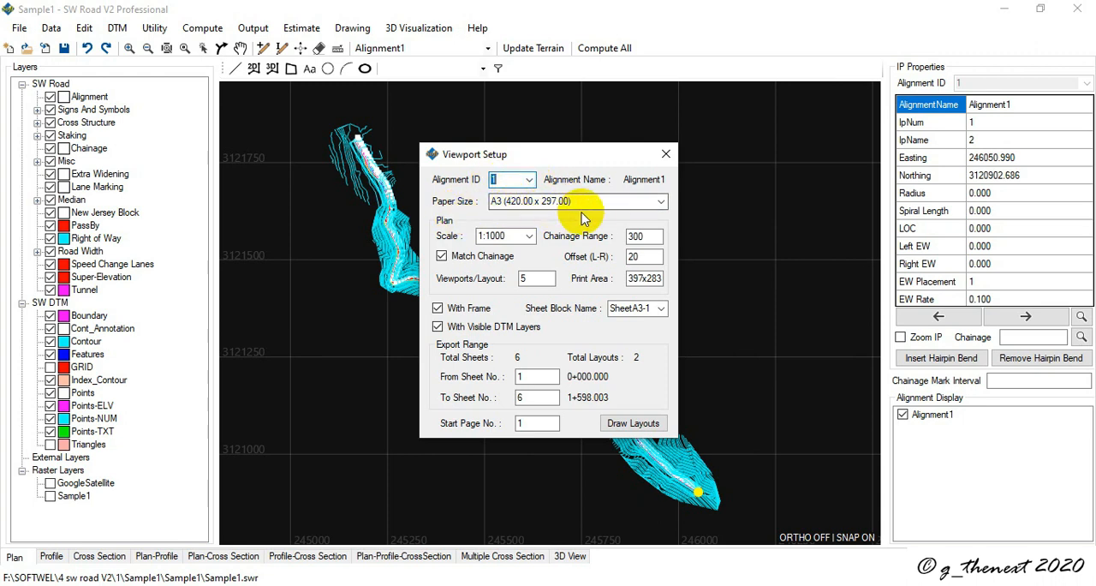
left_click(656, 202)
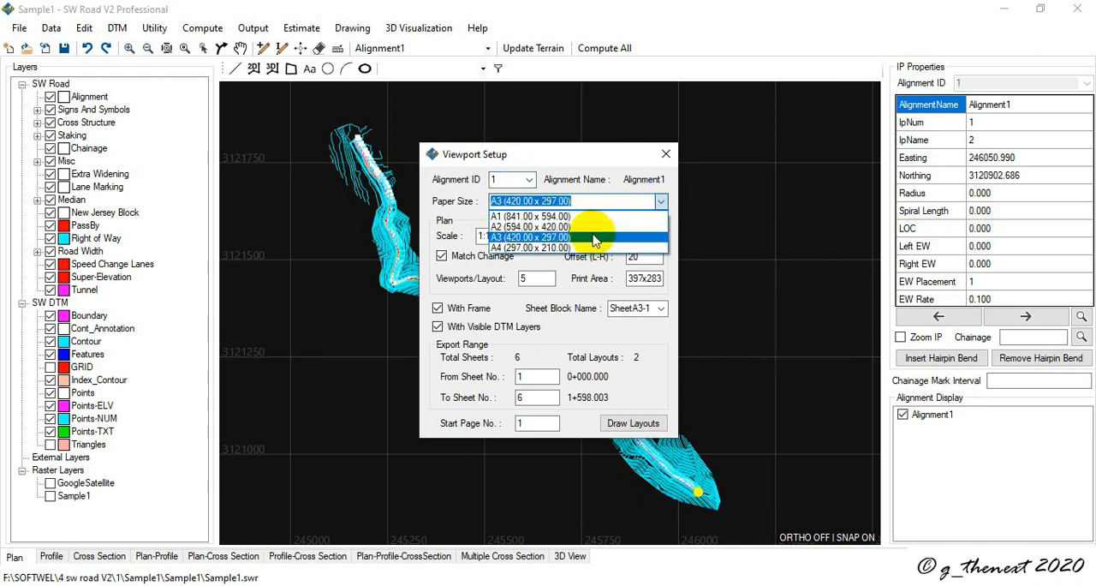
left_click(595, 237)
left_click(530, 237)
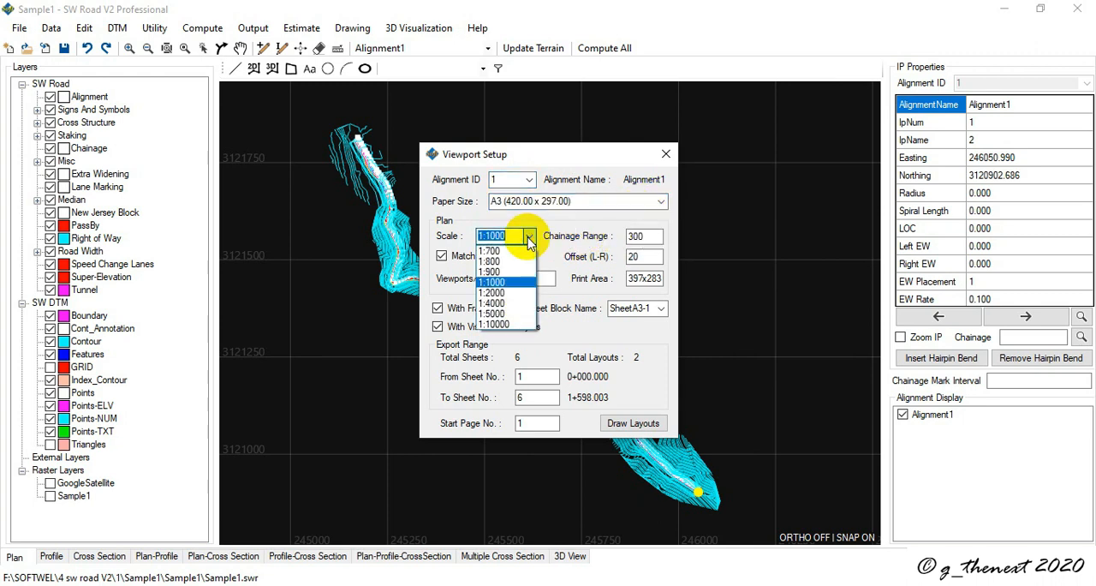
left_click(511, 283)
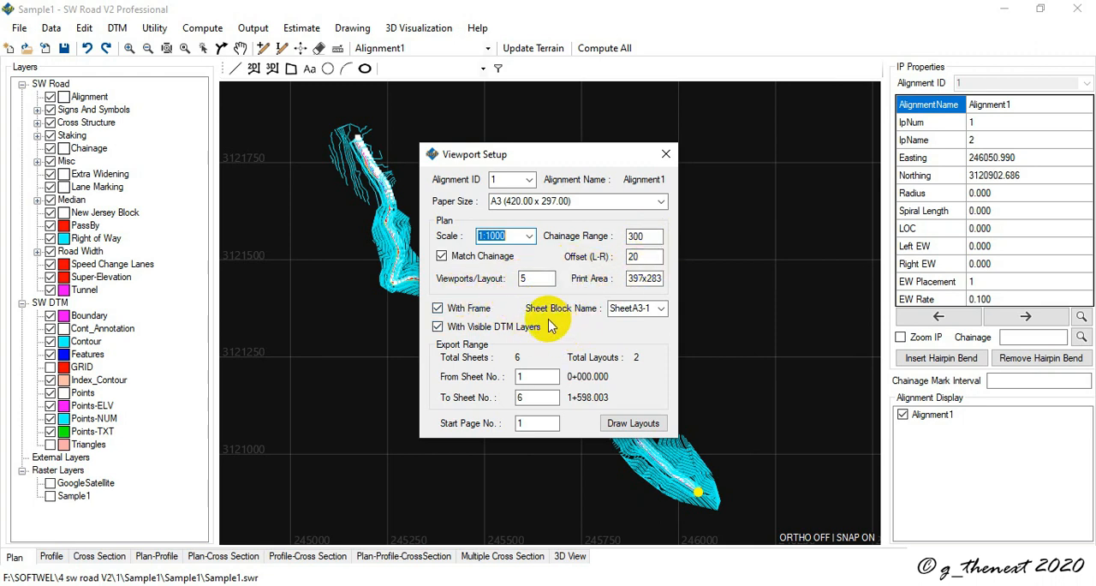
Step: Choose SheetA3-1 as the sheet block for the viewport setup and draw the layouts
left_click(635, 310)
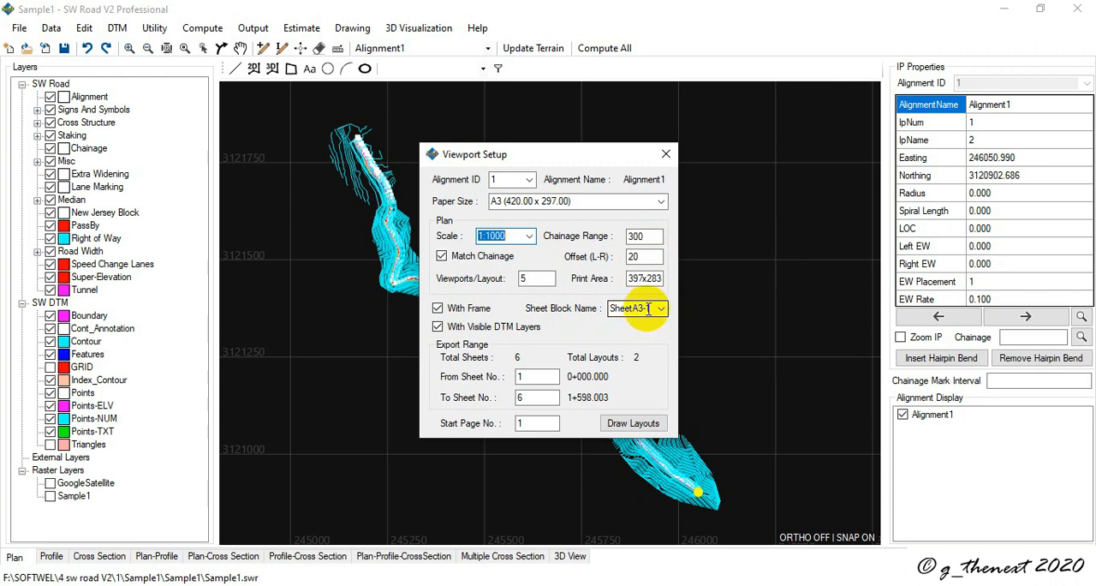
left_click(651, 309)
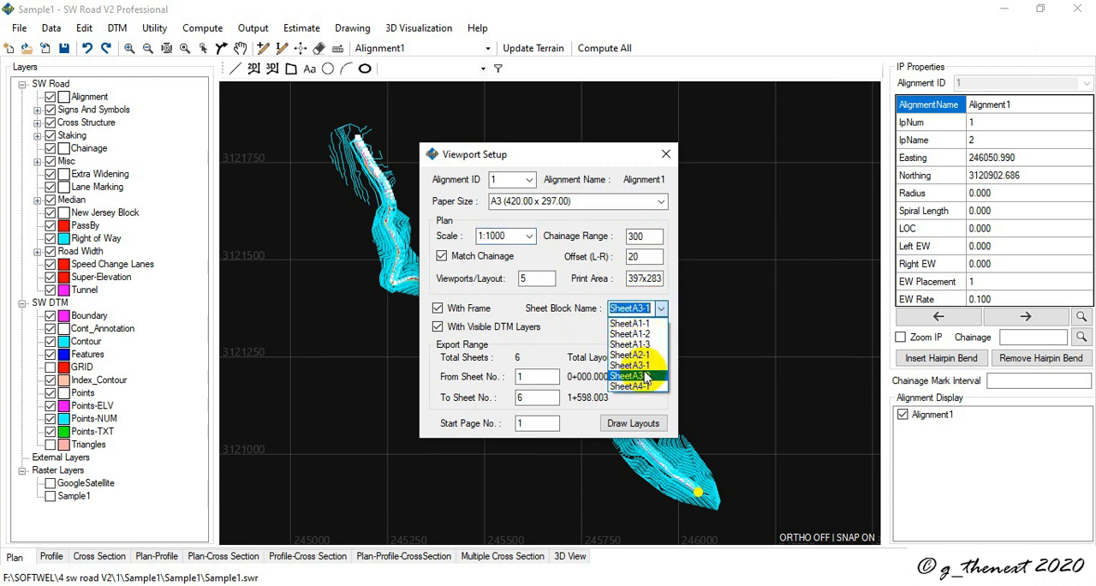
left_click(651, 366)
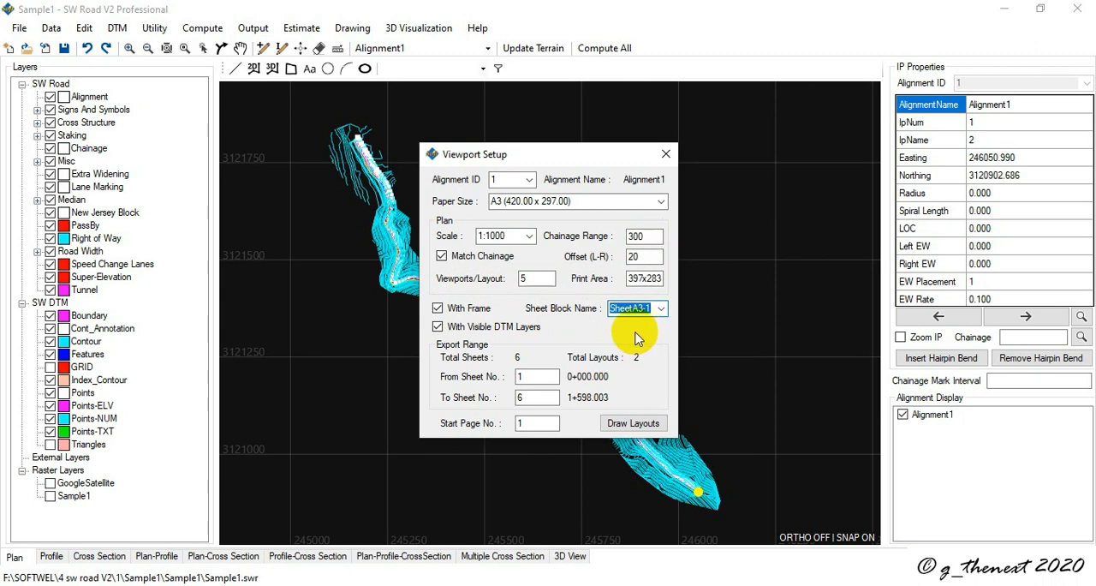
left_click(617, 428)
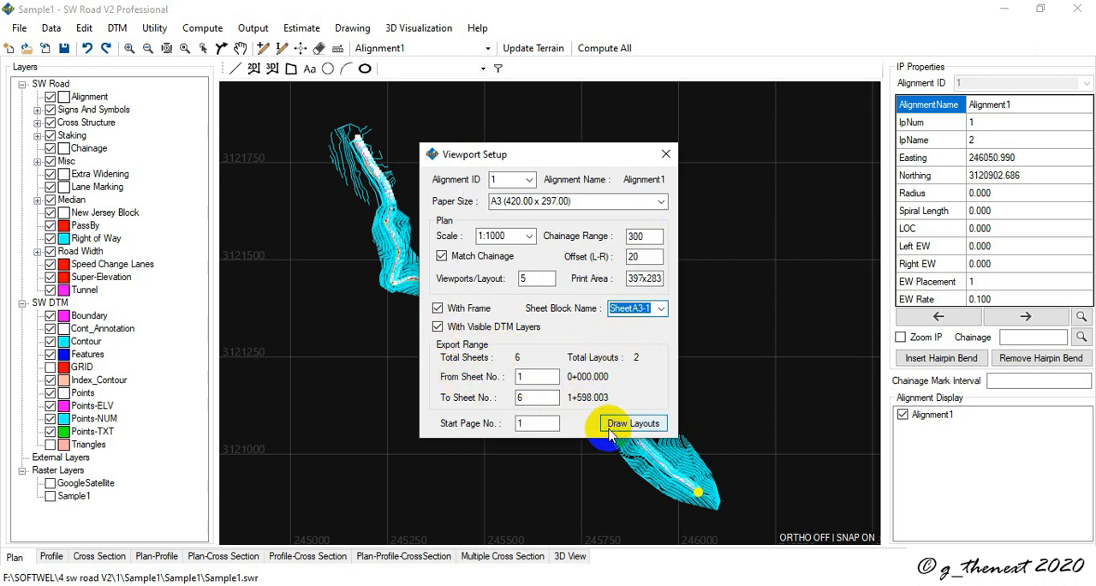
left_click(636, 424)
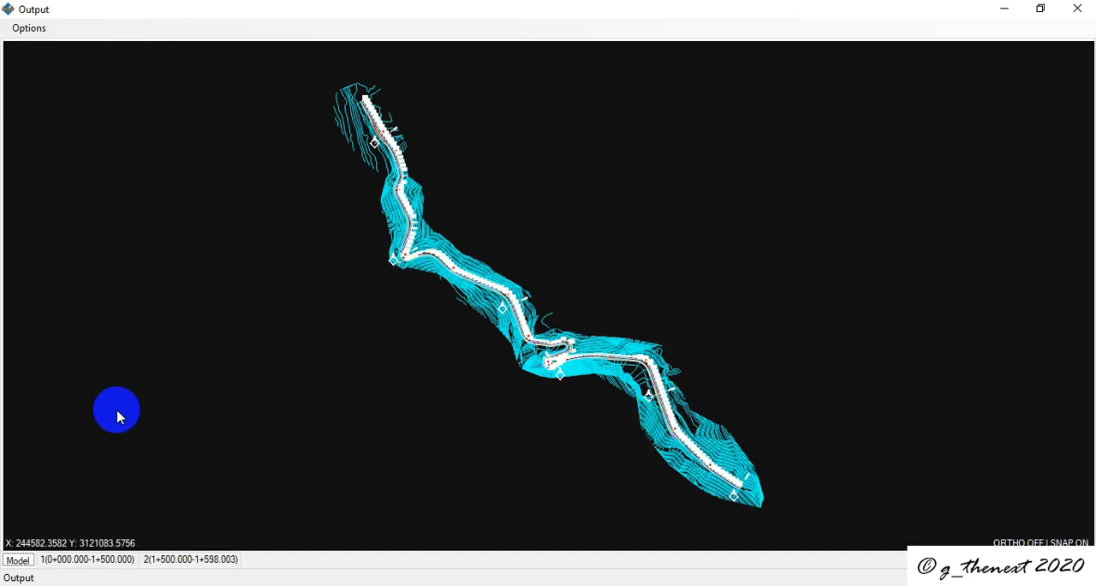
Step: Examine both generated sheet layouts, and inspect the north arrow and 0+900 match chainage mark along the alignment in model space
left_click(65, 566)
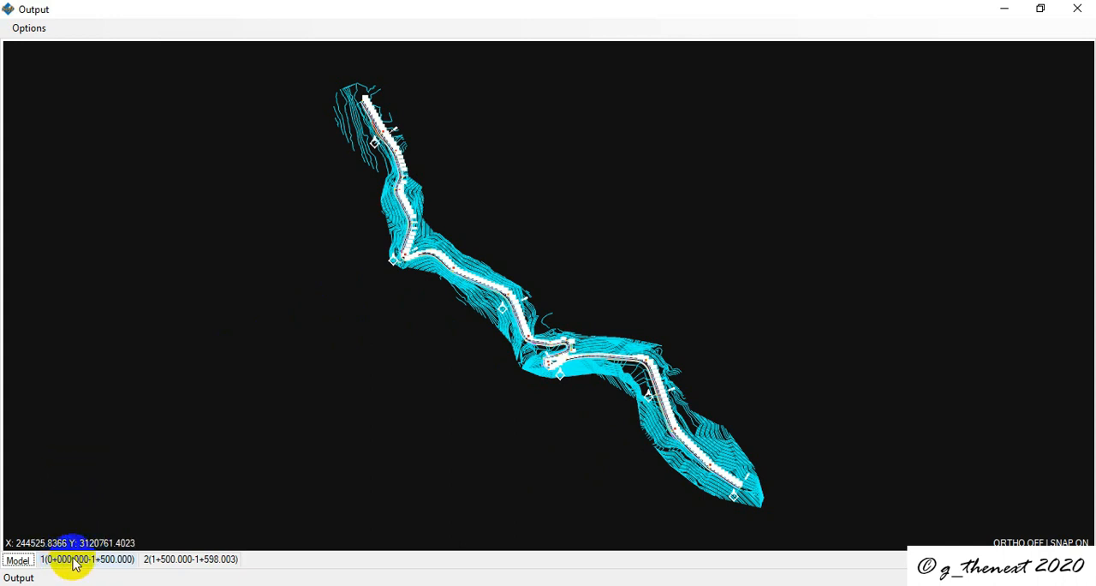
scroll(600, 299, "down", 10)
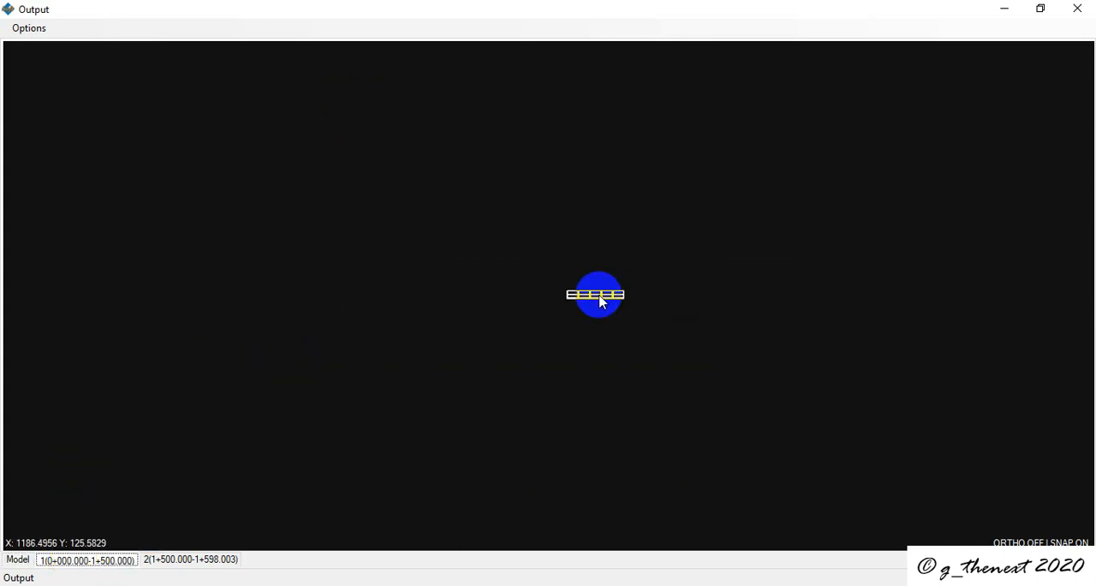
scroll(601, 300, "up", 8)
left_click(178, 558)
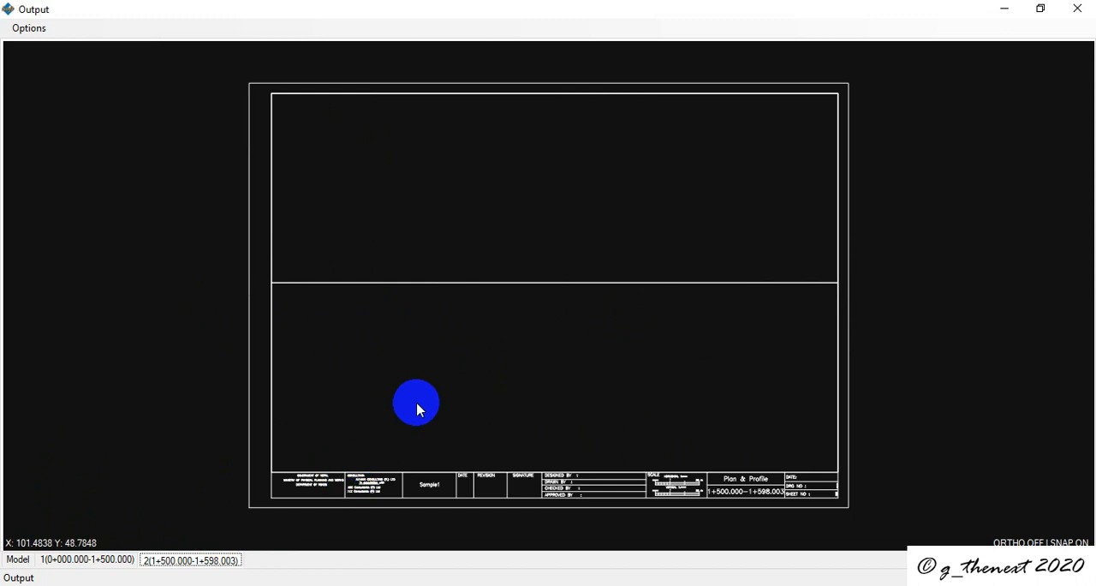
scroll(417, 407, "down", 5)
left_click(15, 561)
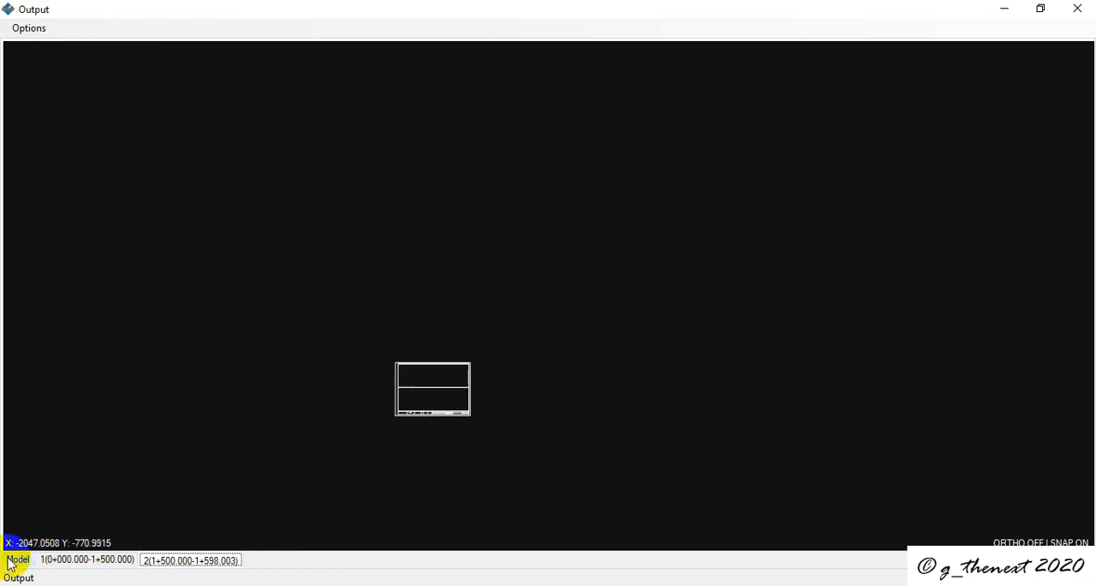
left_click(14, 561)
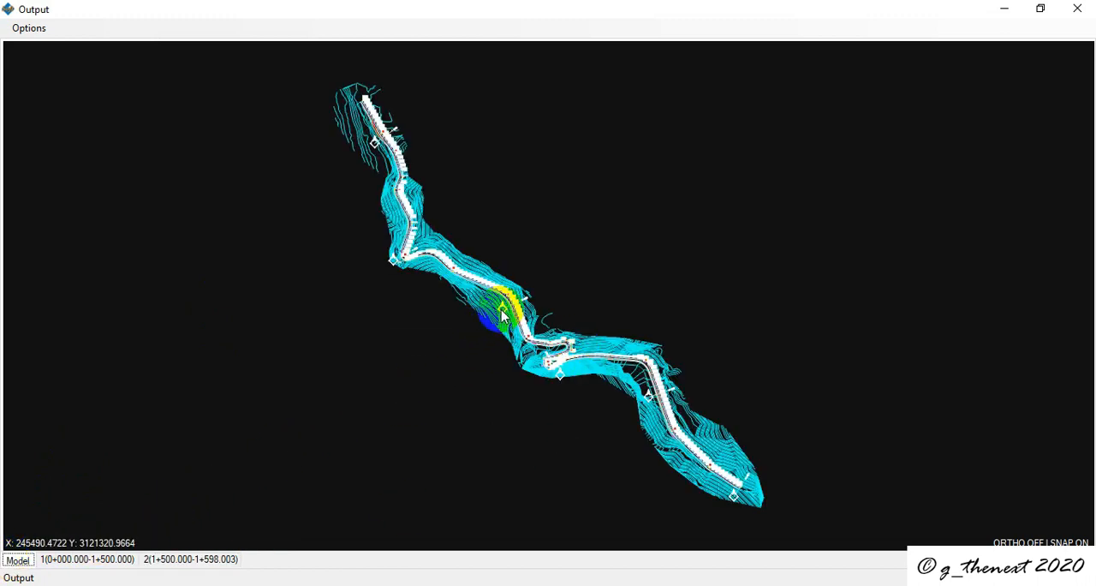
scroll(503, 312, "up", 10)
scroll(502, 304, "down", 5)
scroll(428, 335, "up", 6)
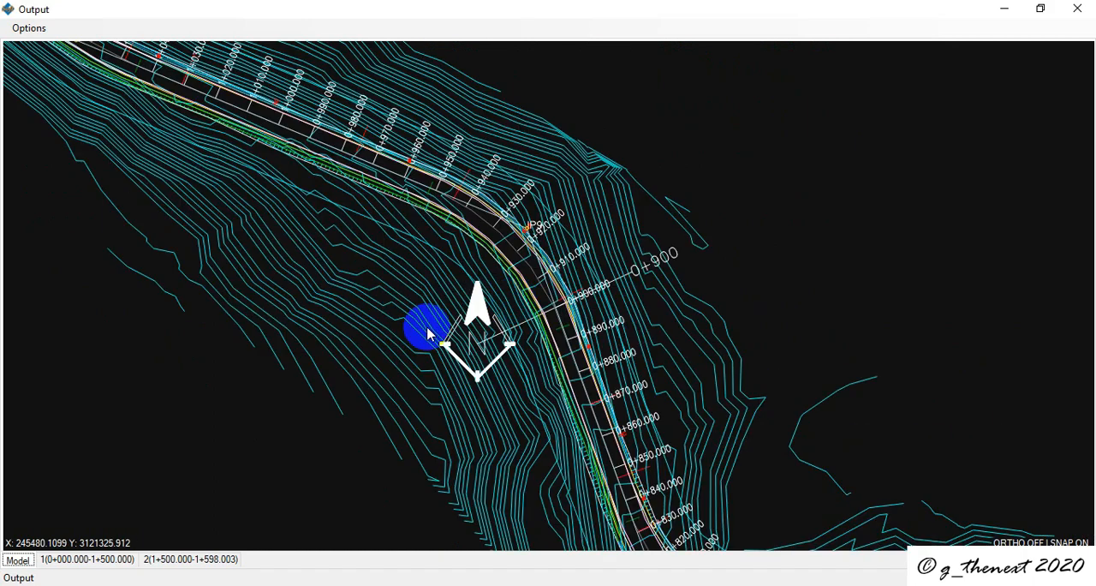
Step: Open the viewport output drawing in AutoCAD 2015 and resize its window to fill the screen
left_click(29, 28)
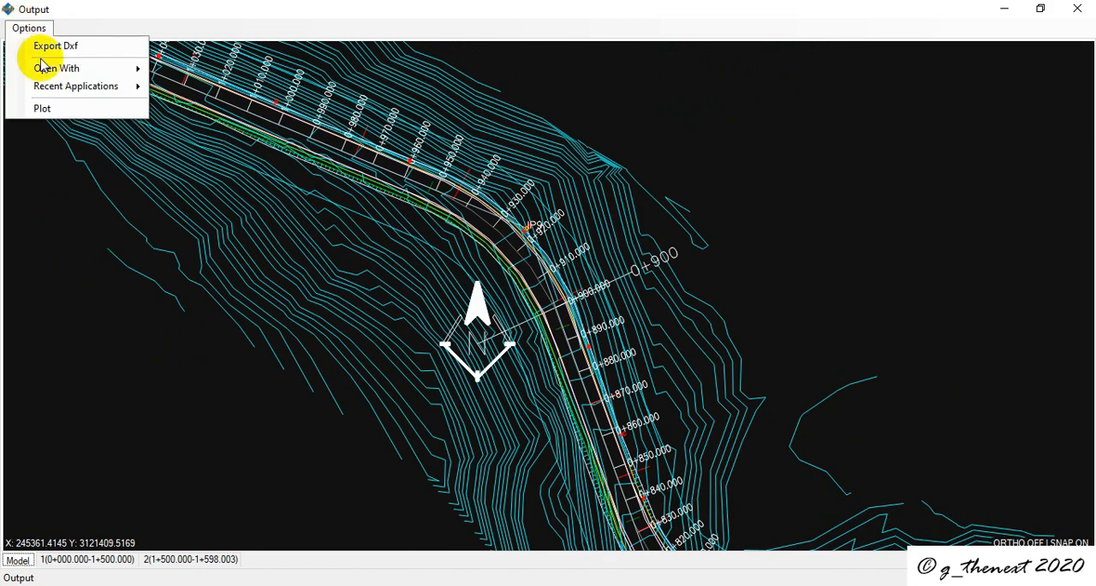
mouse_move(41, 68)
left_click(193, 67)
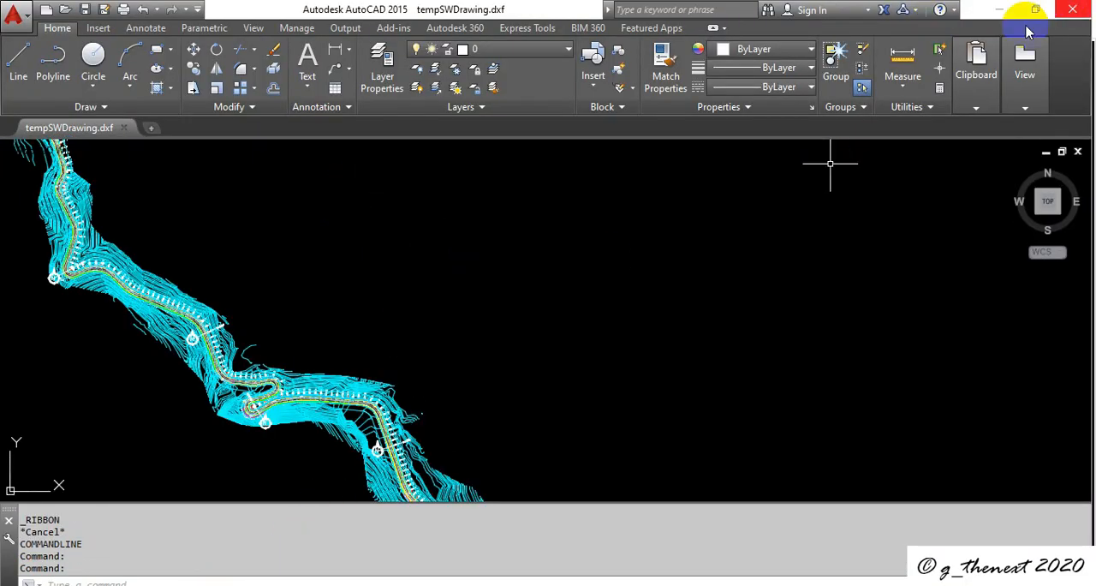
left_click(1036, 10)
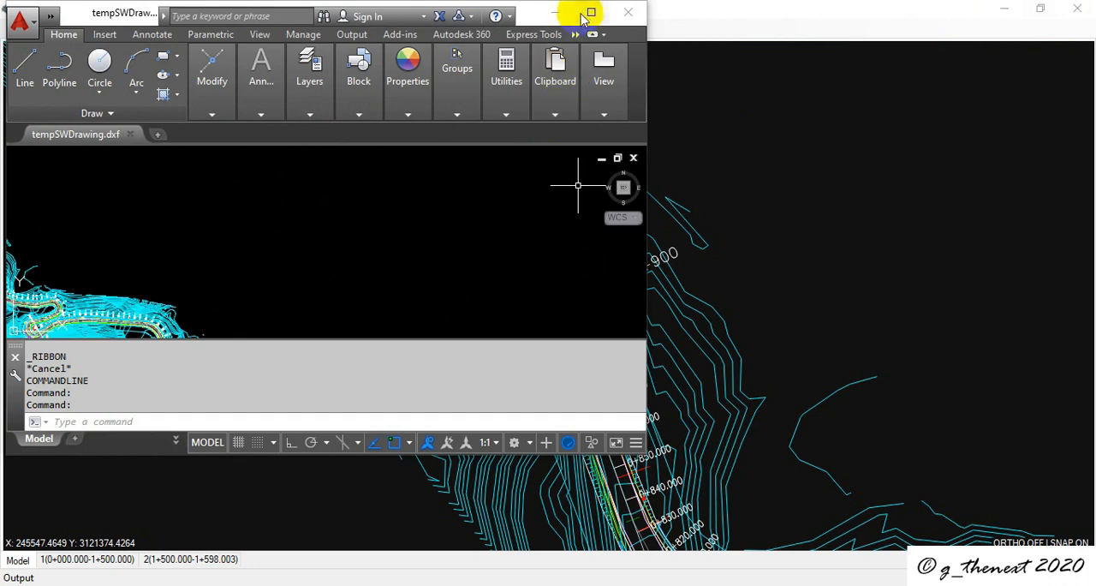
left_click(590, 14)
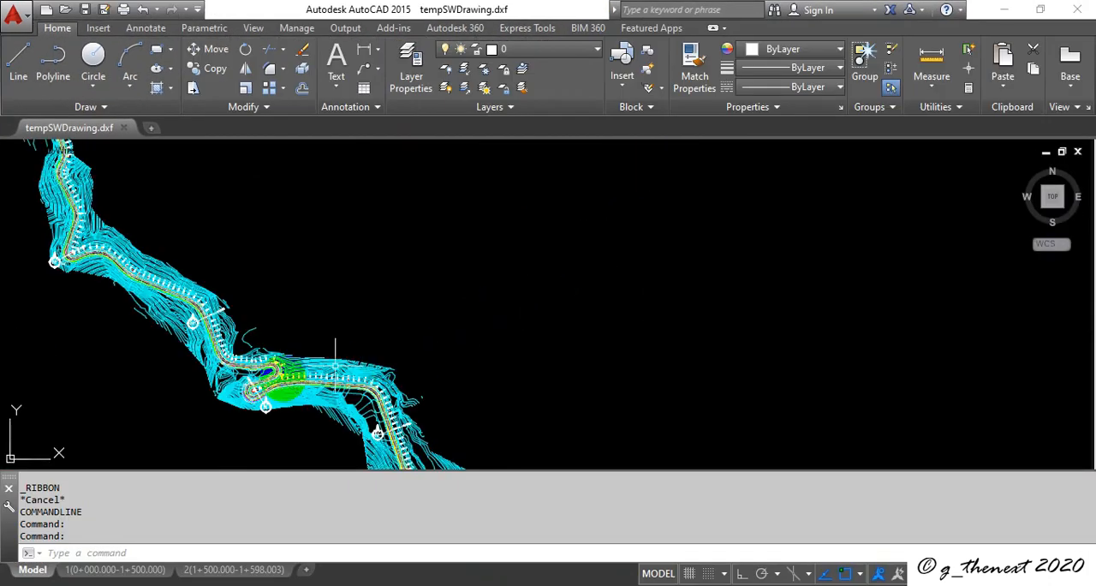
Step: Inspect the alignment around the hairpin bend in model space and display the 1(0+000.000-1+500.000) layout
scroll(235, 357, "down", 2)
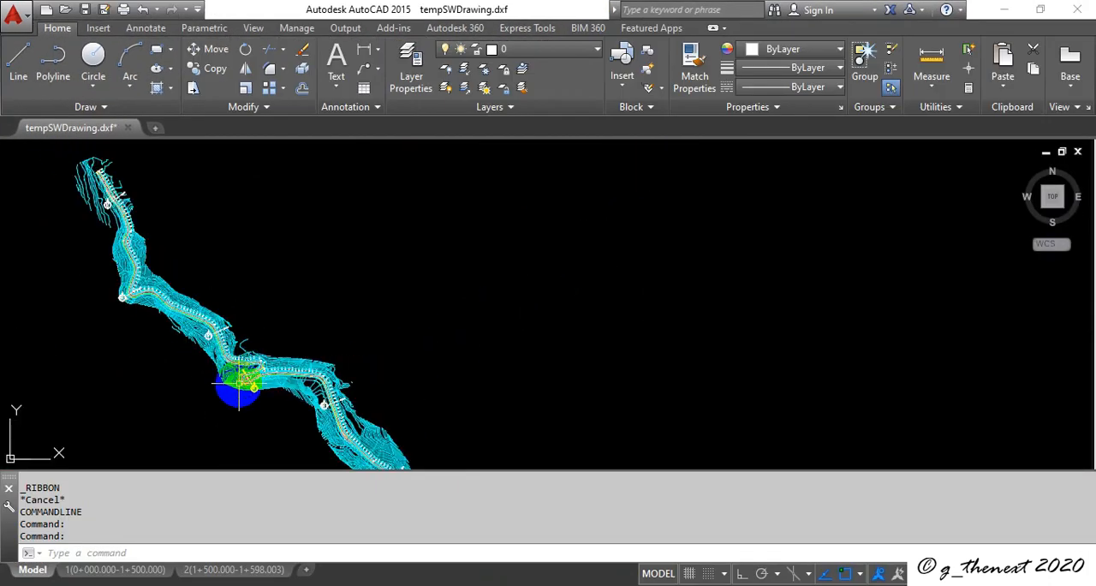
scroll(229, 397, "up", 4)
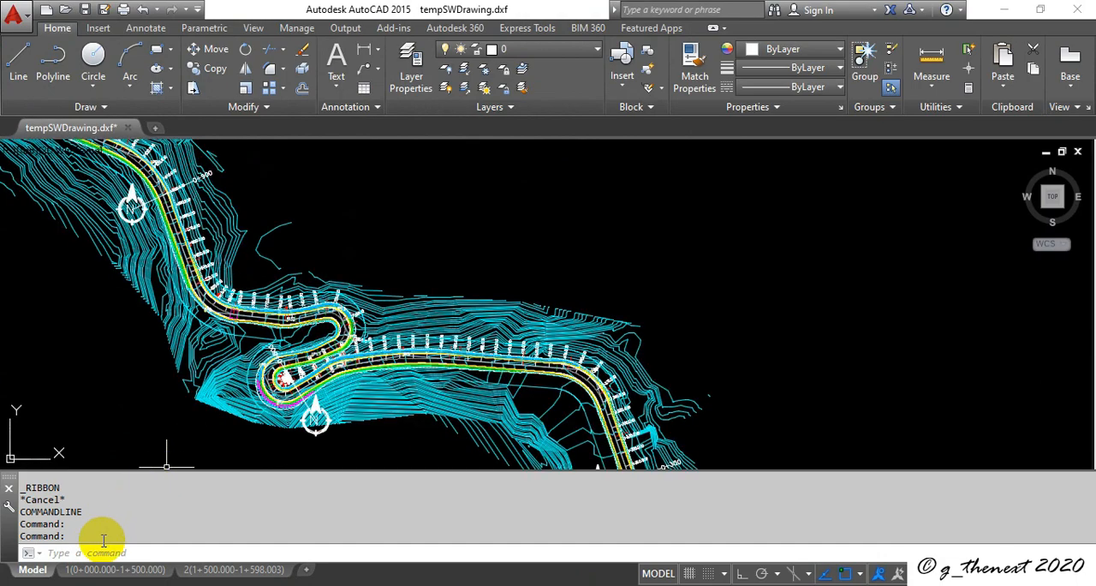
left_click(106, 570)
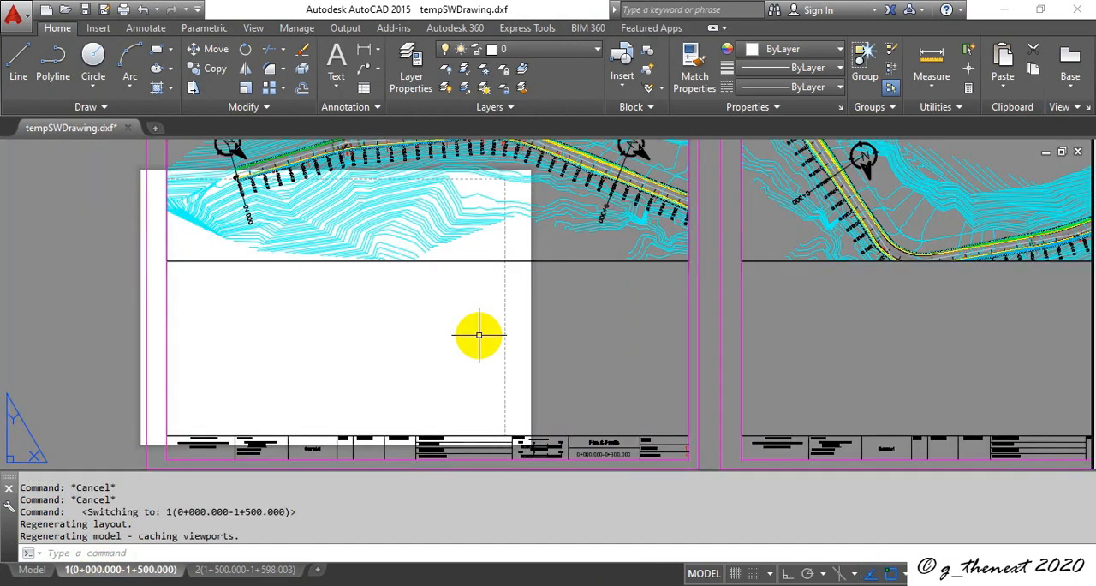
Step: Review the plan sheets in the 1(0+000.000-1+500.000) layout, and quit AutoCAD without saving changes to tempSWDrawing.dxf
scroll(514, 295, "down", 3)
scroll(741, 246, "up", 4)
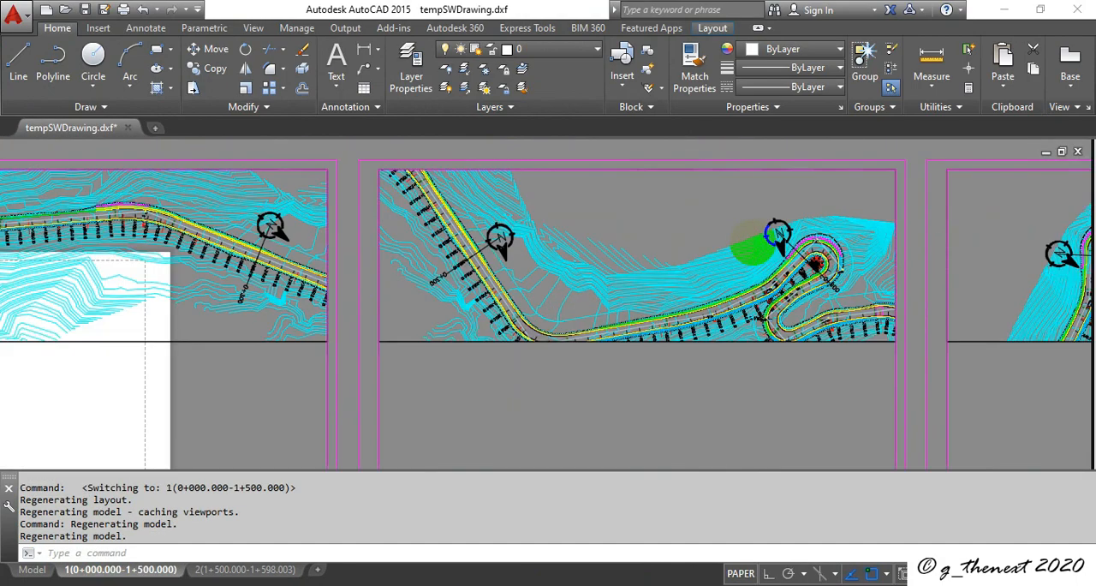
scroll(718, 285, "down", 4)
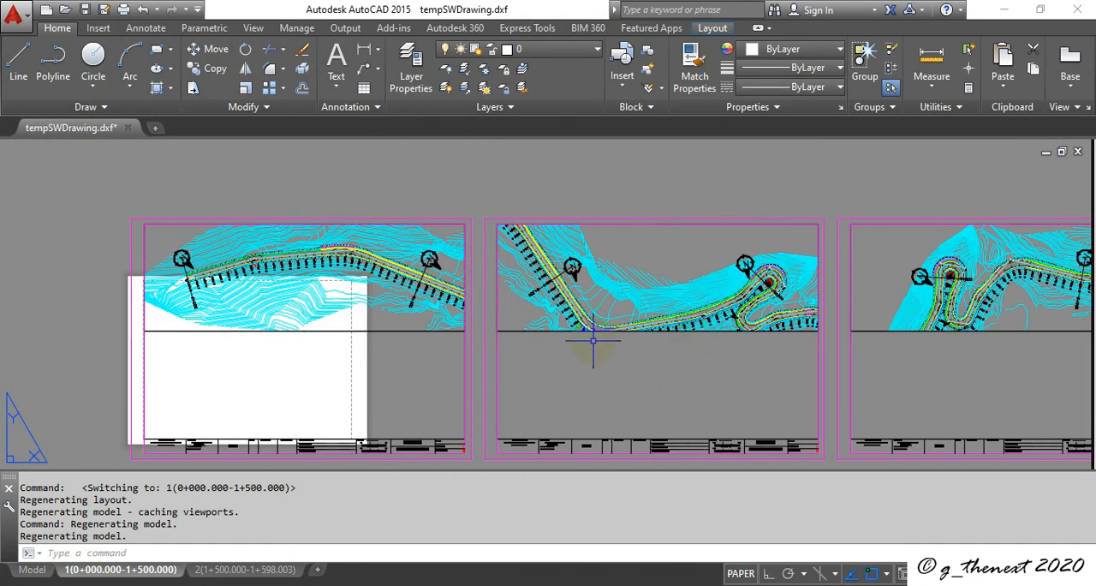
left_click(1075, 13)
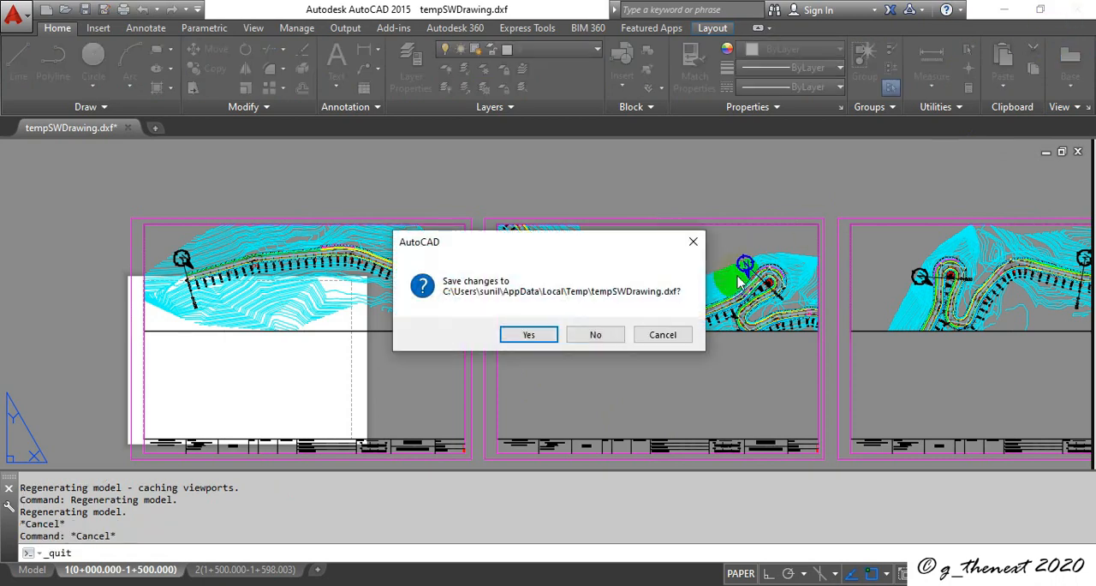
left_click(594, 335)
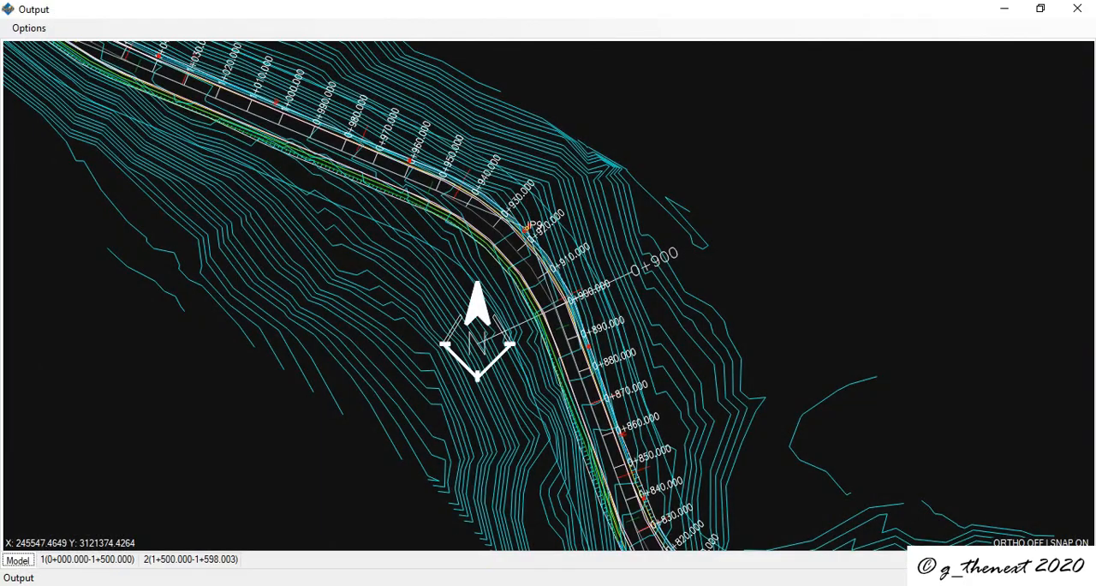
Step: Switch back to SW Road and close the viewport drawing output and the Viewport Setup window
left_click(452, 585)
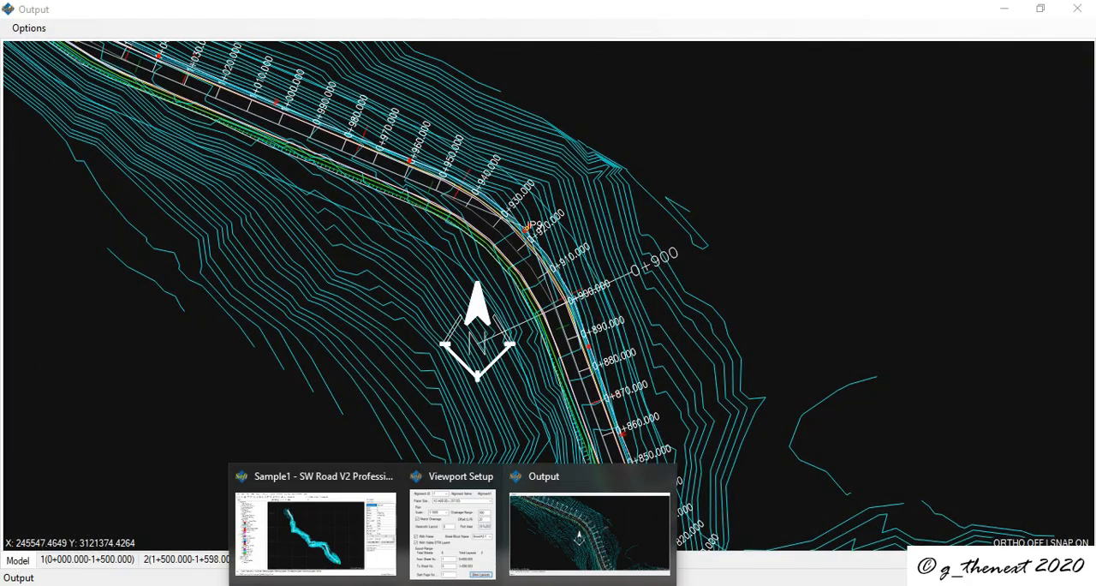
left_click(666, 479)
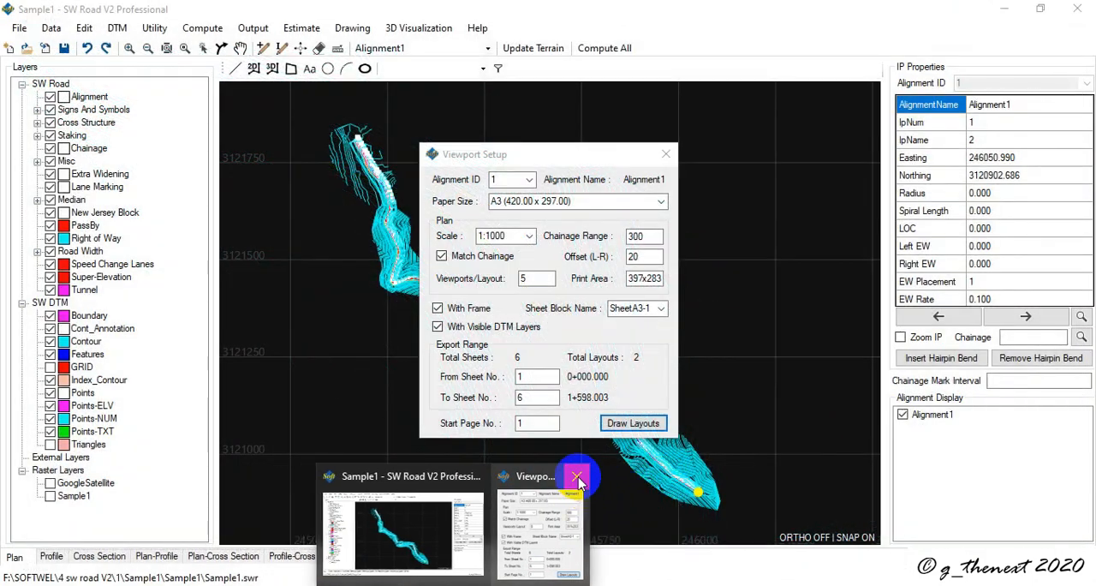
left_click(579, 477)
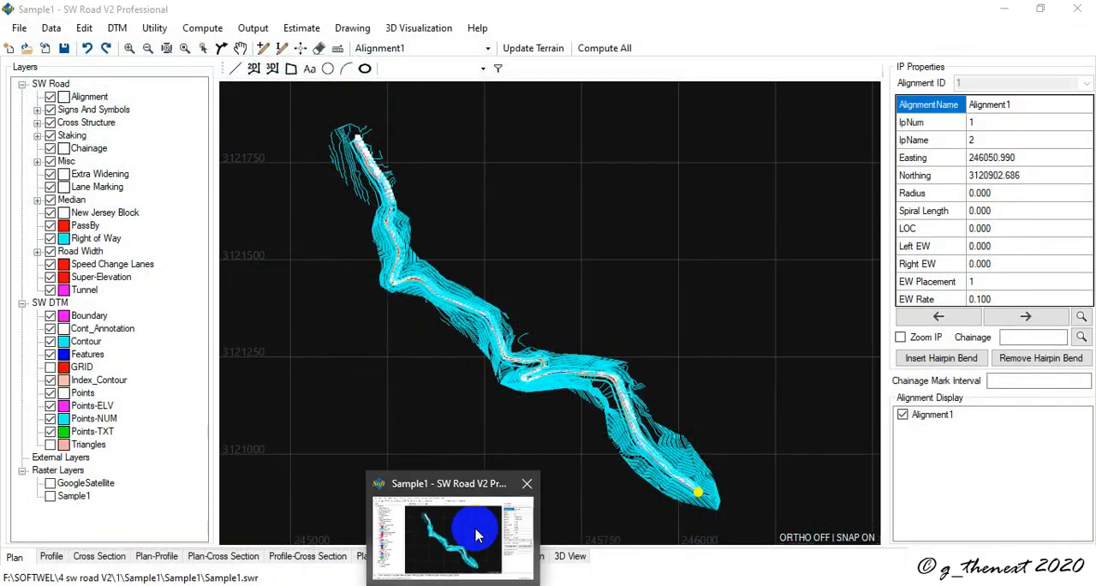
Step: Generate the stripe plan drawing of the alignment
left_click(352, 28)
mouse_move(399, 47)
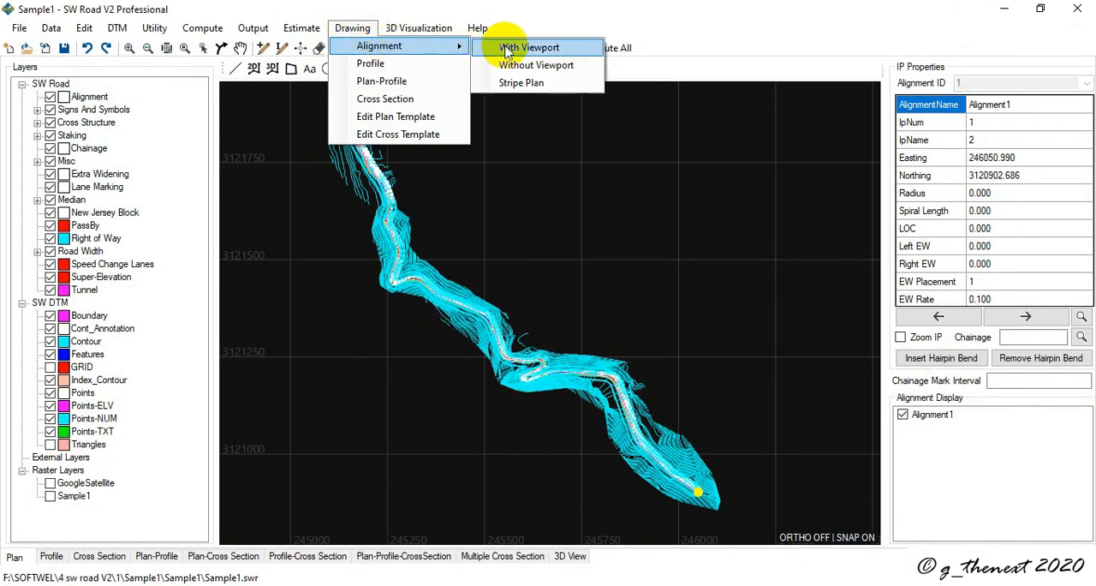
left_click(553, 89)
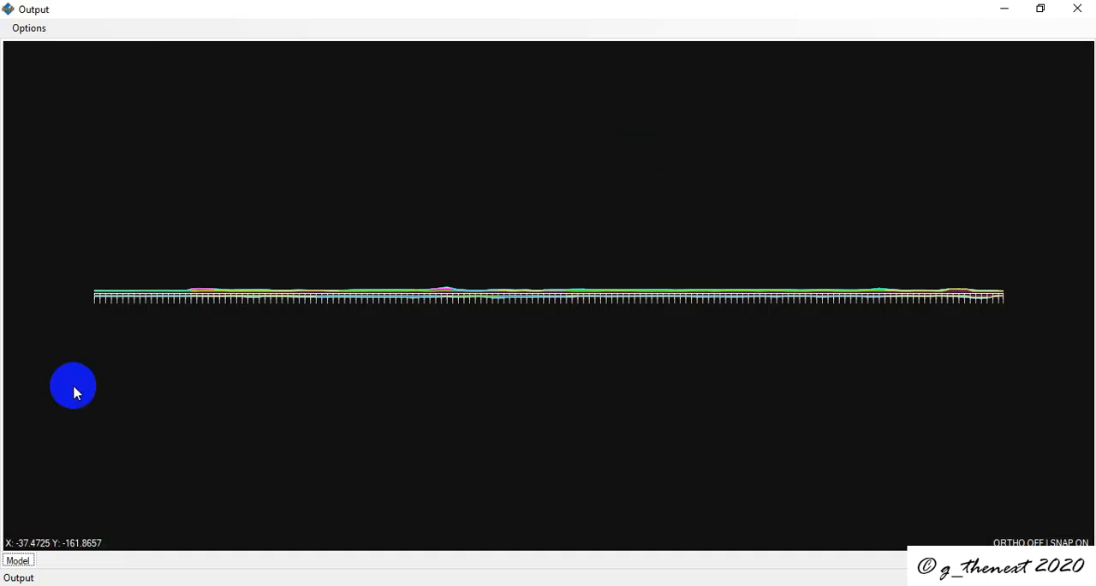
Step: Examine the stripe plan's chainage labels and edge lines from 0+000 to beyond 0+500, check the output's export options, and close the output
scroll(79, 326, "up", 2)
scroll(79, 325, "up", 2)
scroll(137, 237, "up", 5)
scroll(211, 200, "down", 3)
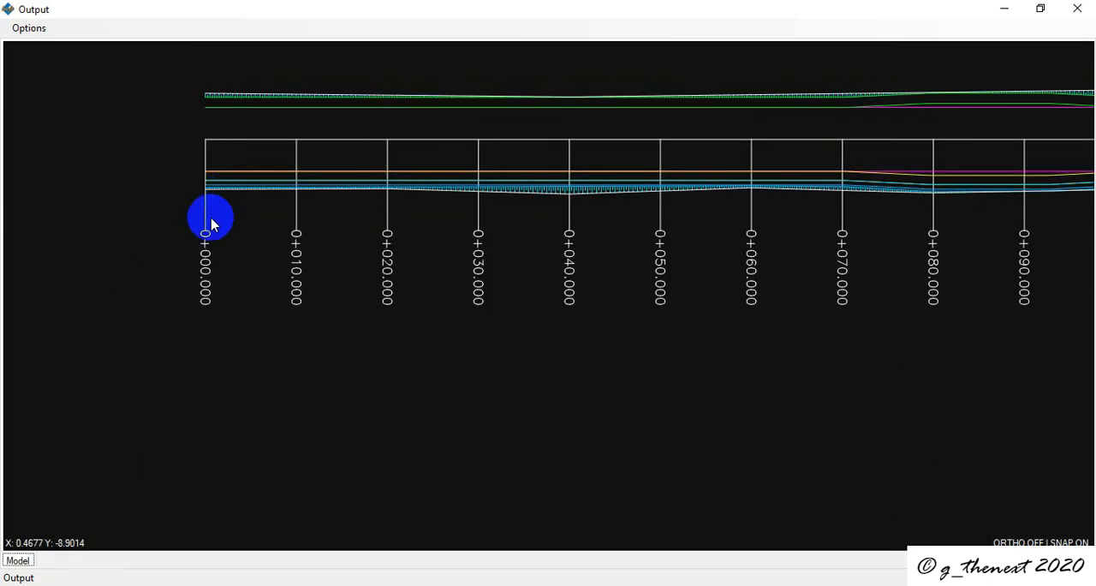
scroll(328, 217, "down", 3)
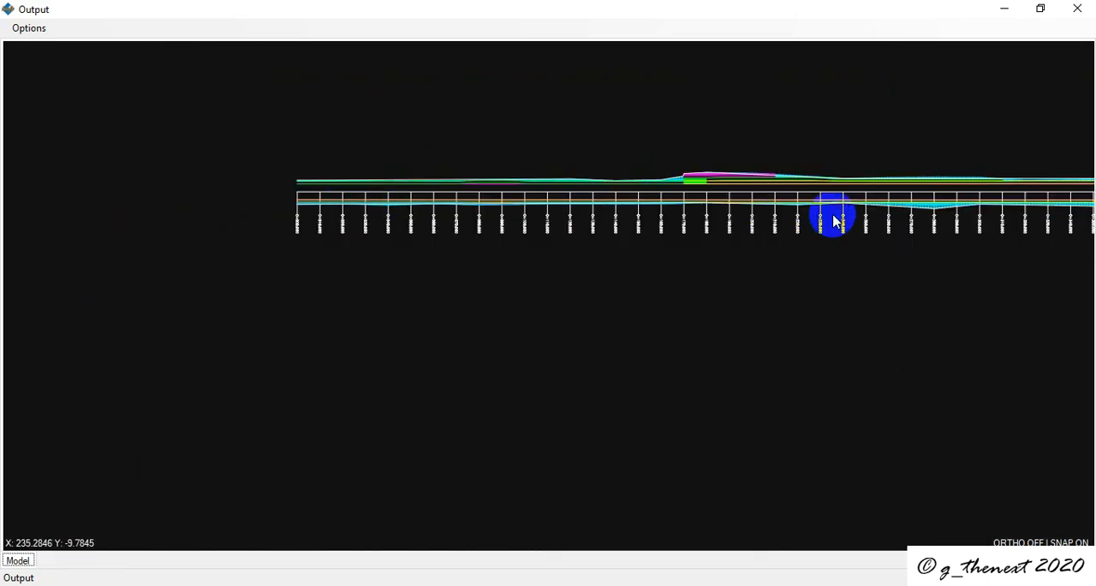
scroll(832, 220, "down", 3)
scroll(976, 213, "up", 5)
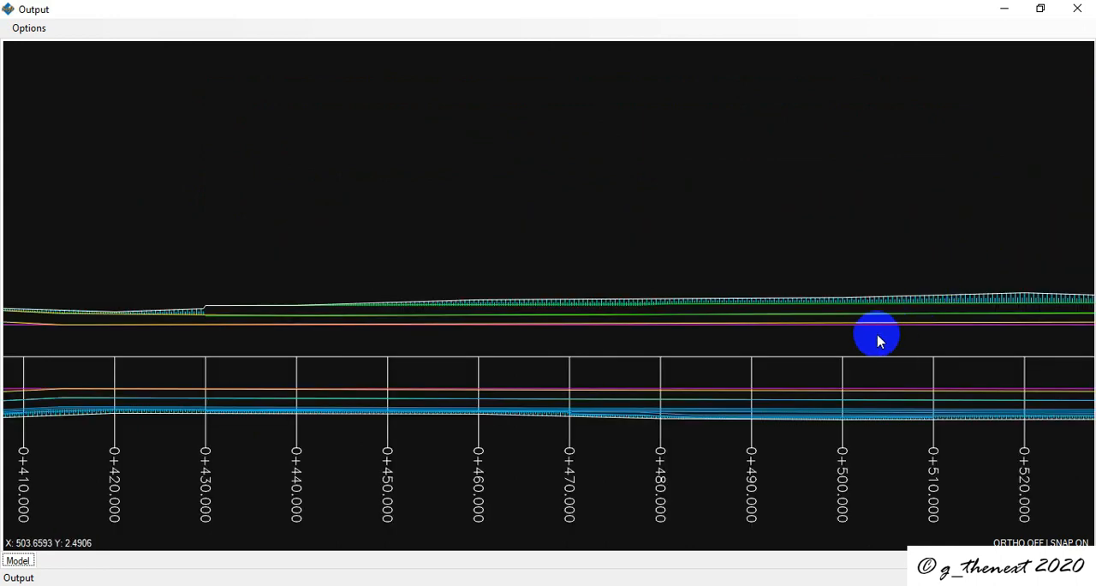
scroll(846, 347, "down", 3)
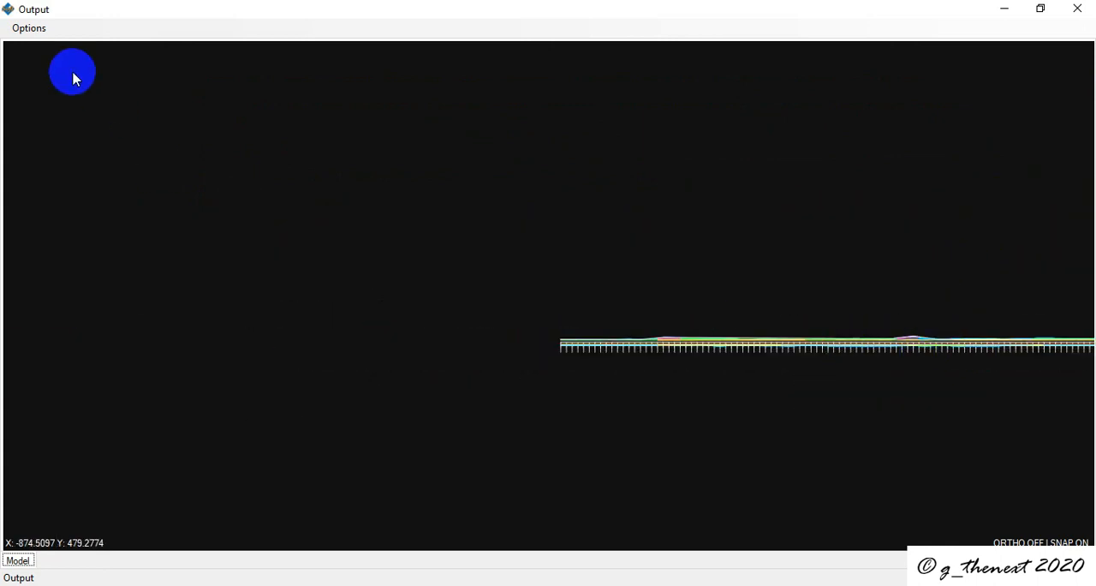
left_click(30, 35)
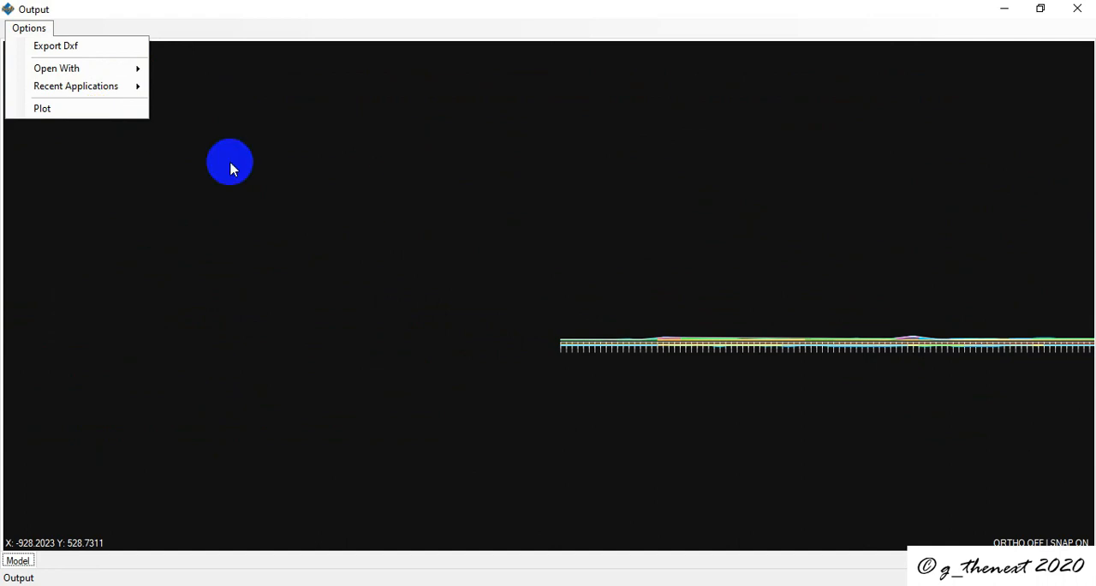
left_click(1077, 8)
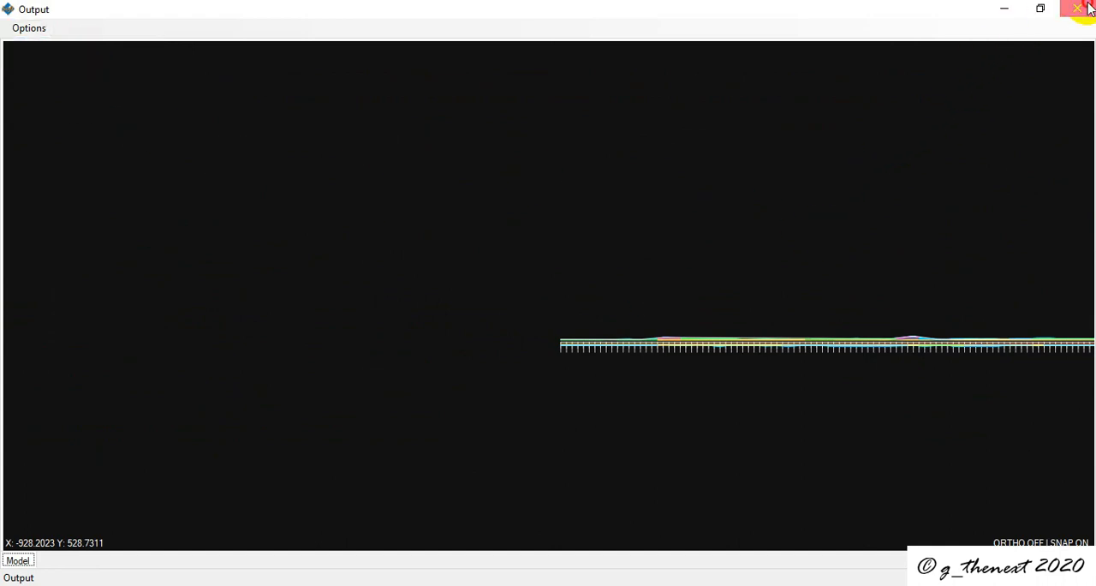
left_click(1078, 9)
Step: Begin a profile drawing with design for Alignment1 and set the chainage write interval to 20
left_click(356, 29)
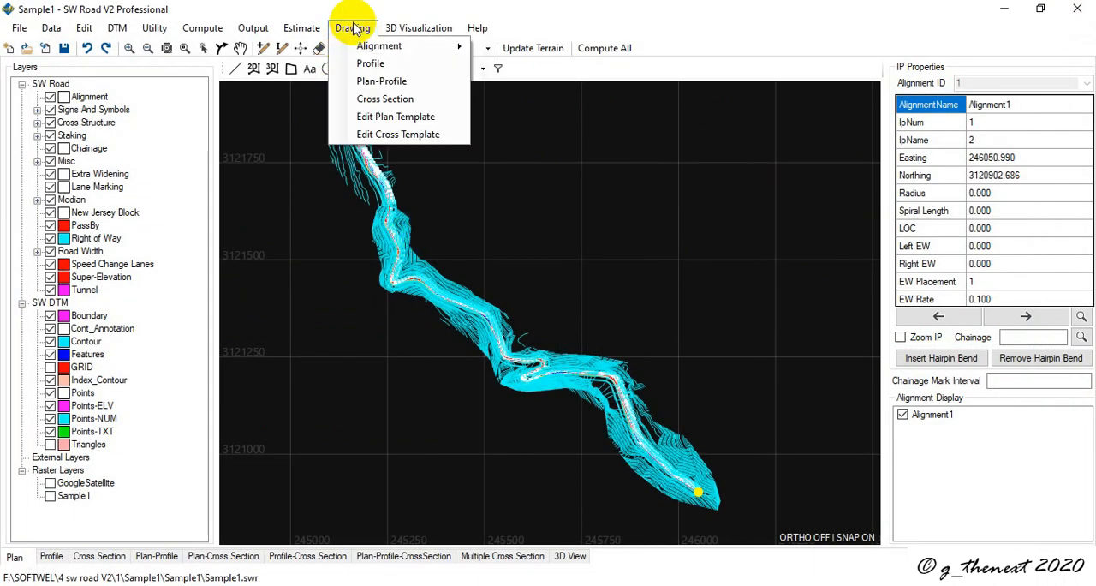
left_click(370, 65)
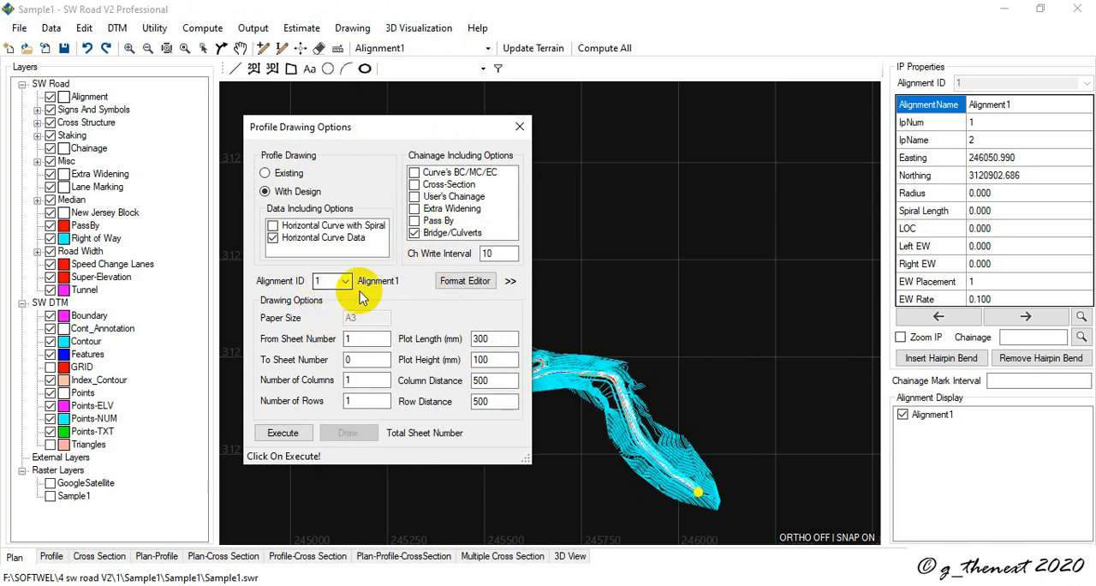
double_click(487, 253)
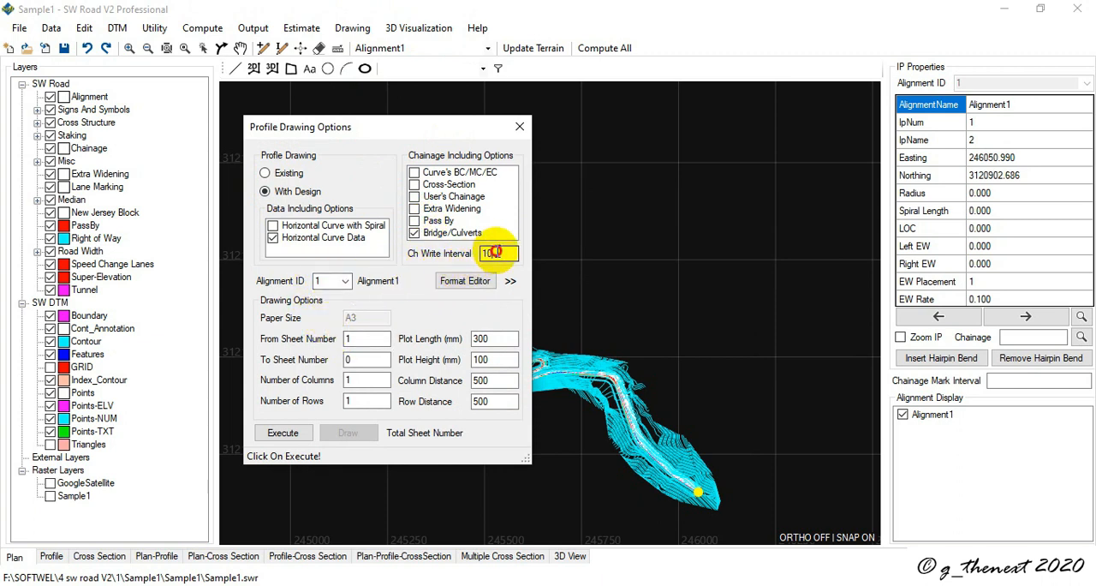
Step: Remove SOIL TYPE from the profile's included data rows in the format editor and accept the format
left_click(462, 283)
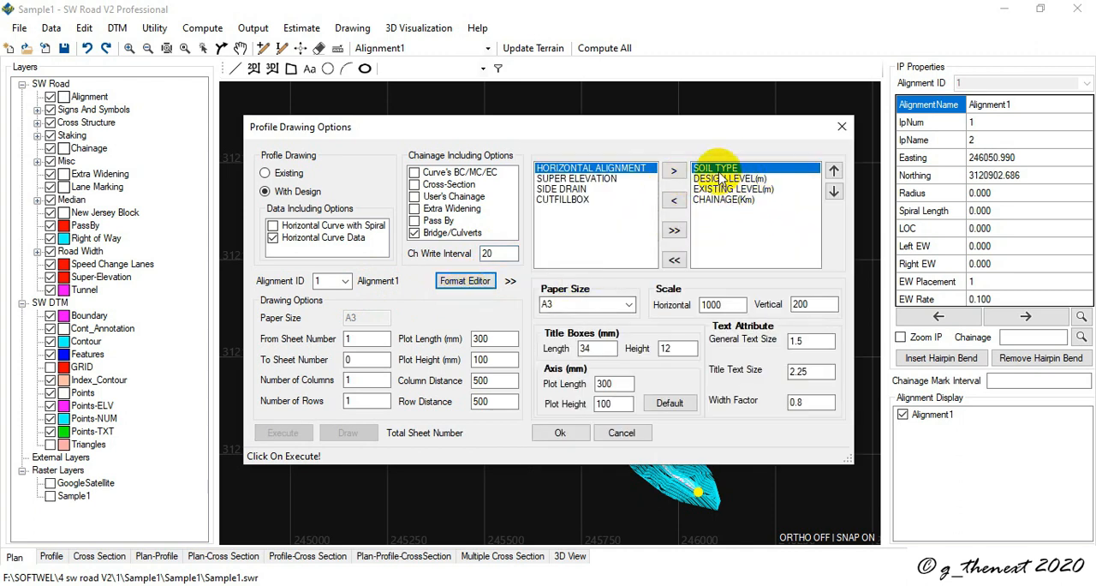
left_click(670, 202)
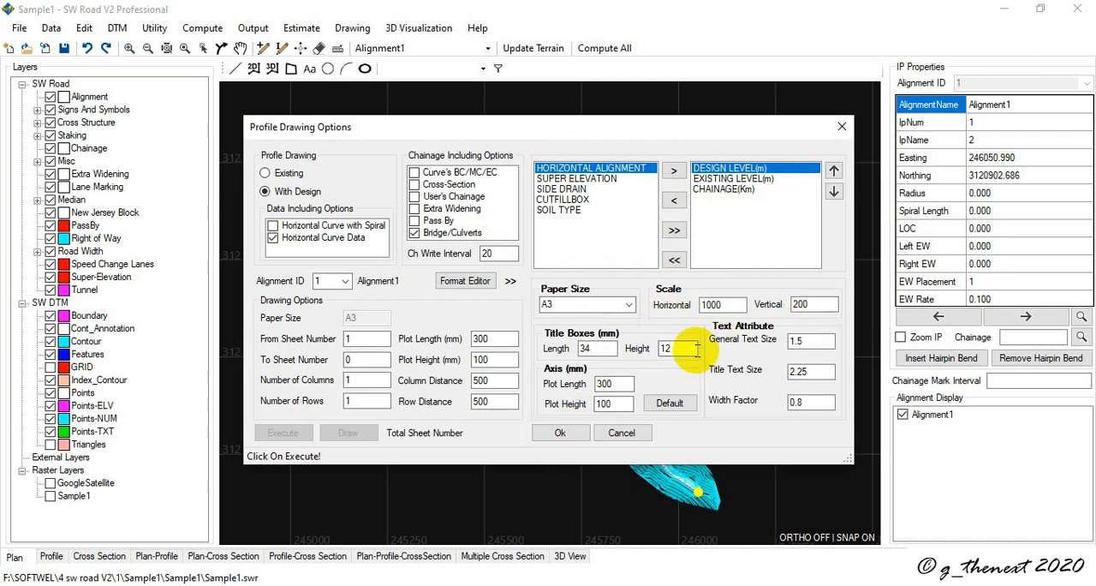
left_click(560, 432)
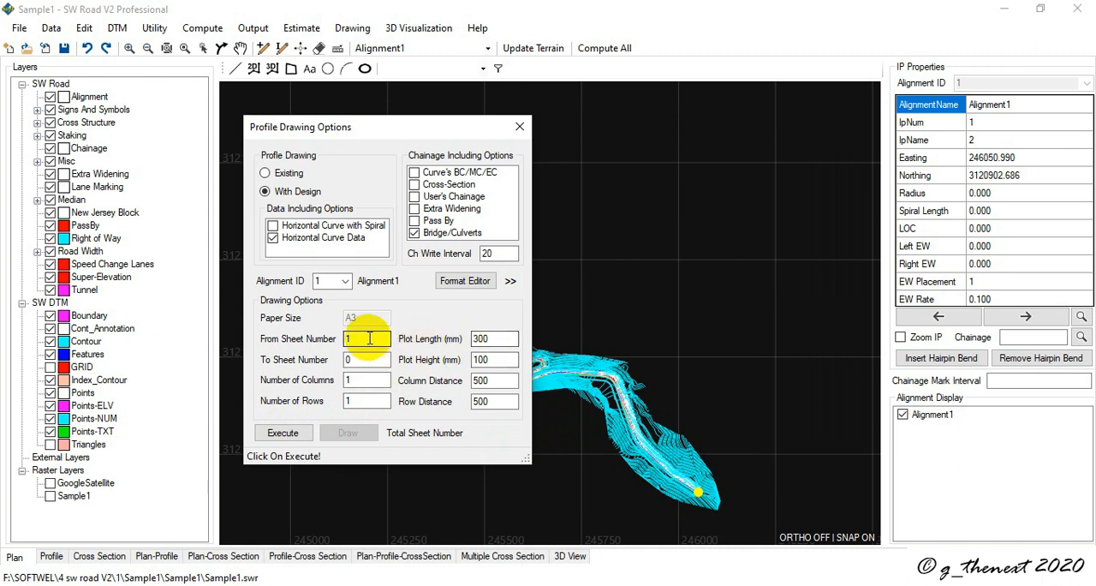
Step: Execute the profile computation, set the sheet range to 1 through 6 with 6 columns and 1 row, and draw the profile
left_click(283, 434)
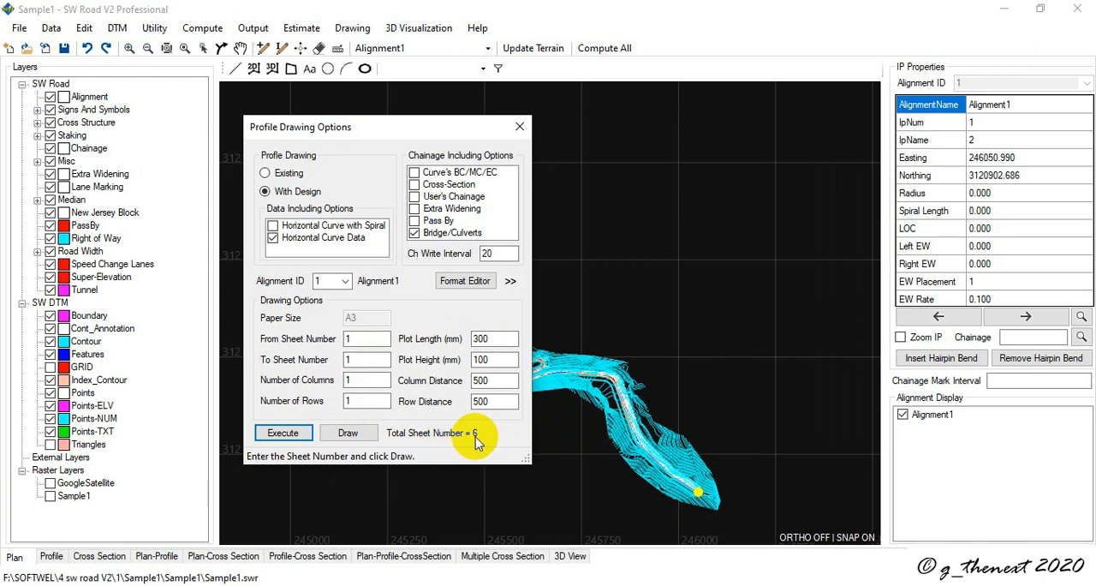
left_click(367, 341)
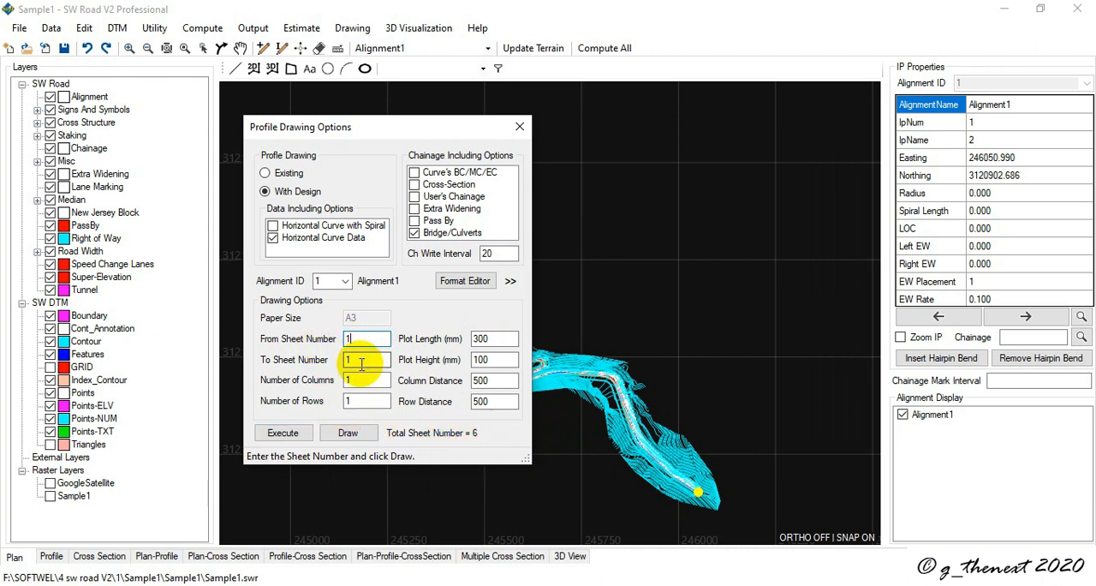
left_click(356, 381)
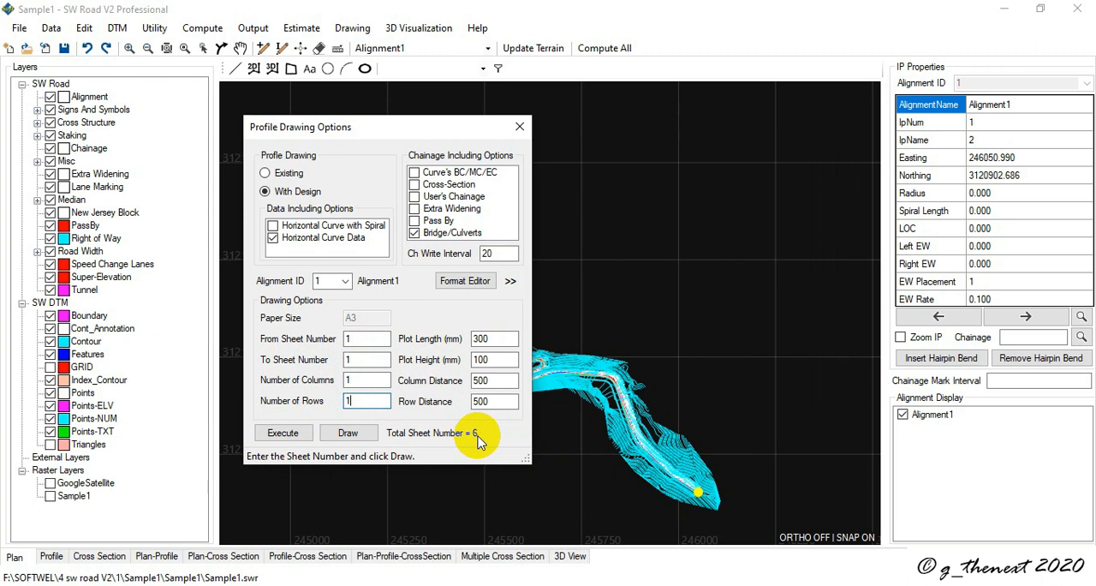
double_click(347, 381)
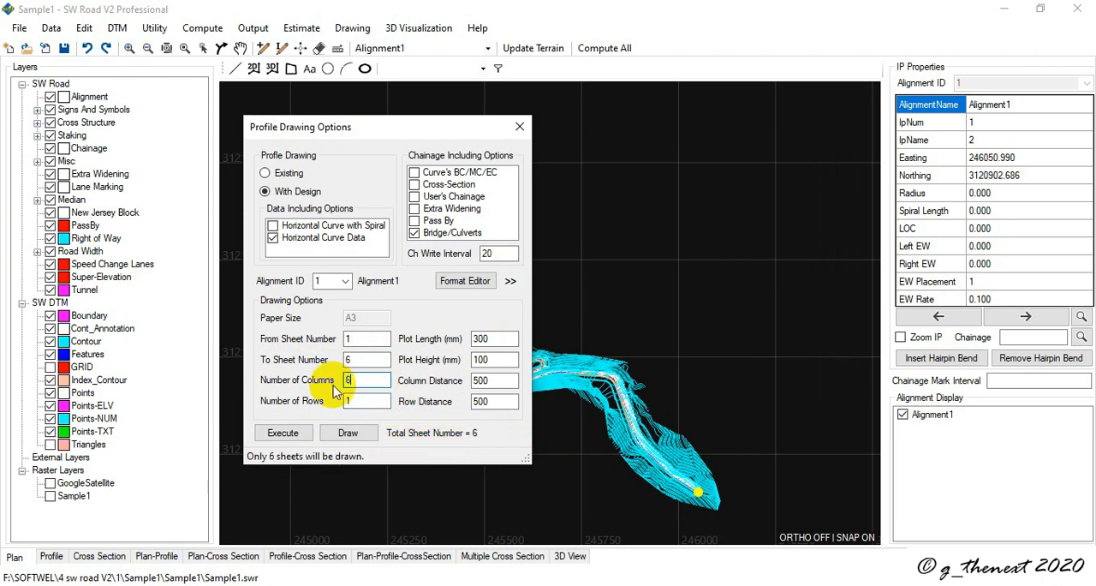
type("6")
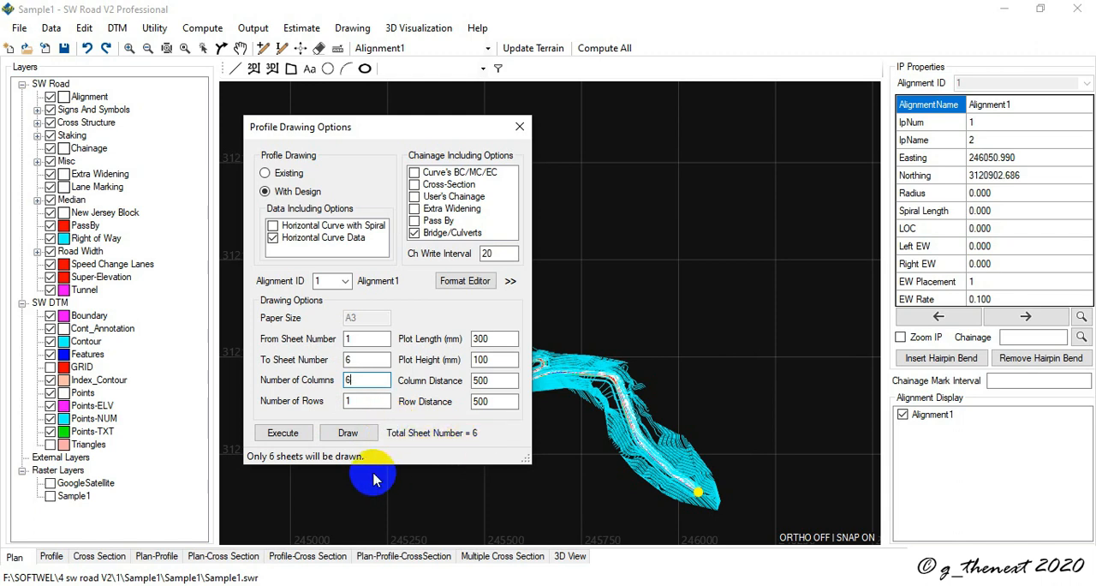
left_click(346, 435)
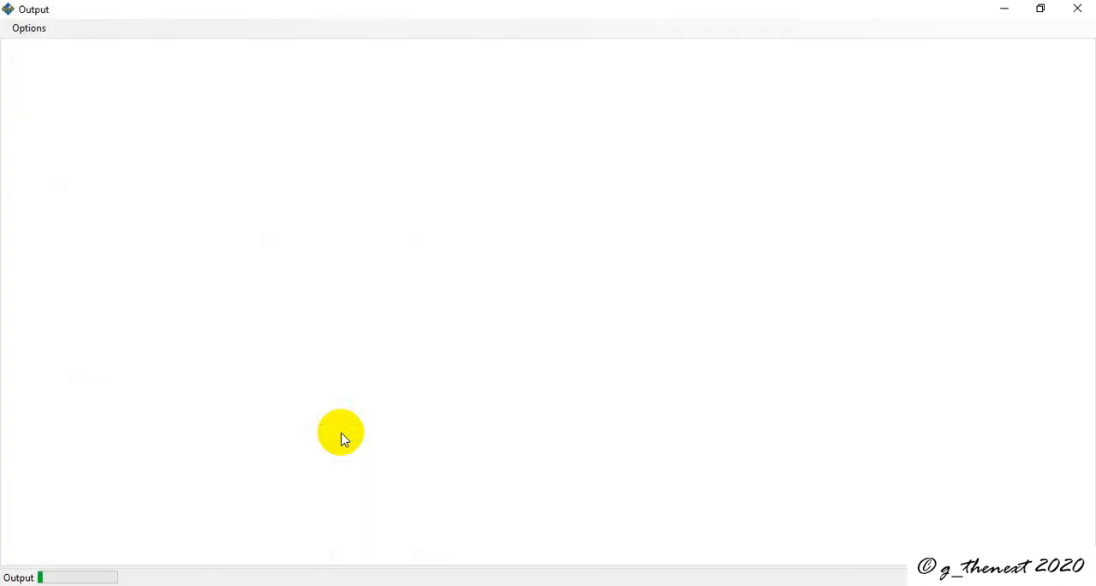
Step: Examine the generated profile sheets with their level and chainage rows, and close the output and the profile drawing options
scroll(215, 294, "up", 5)
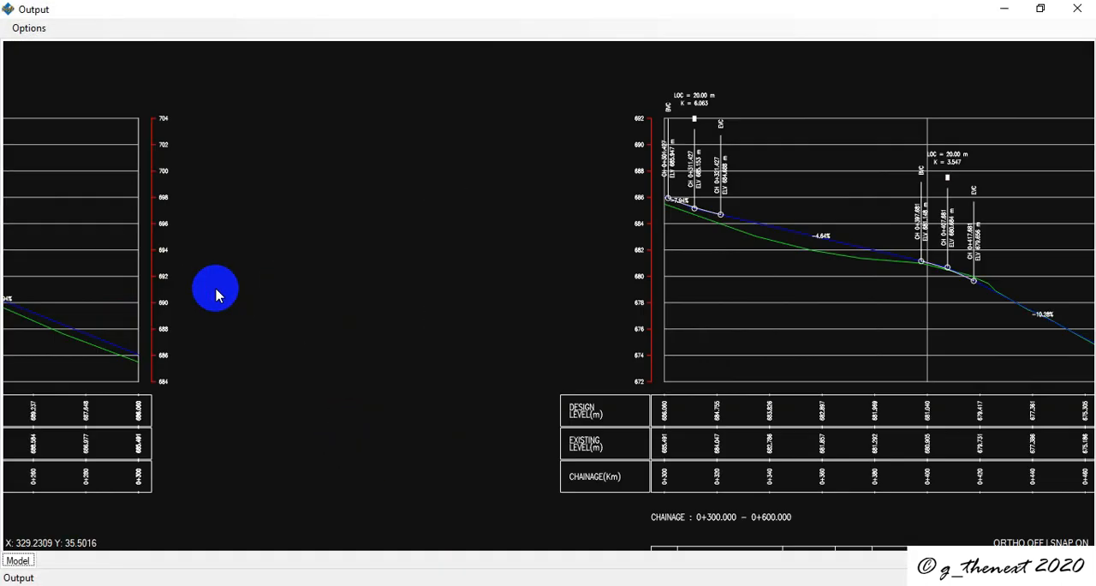
scroll(135, 318, "down", 5)
scroll(72, 348, "up", 5)
scroll(72, 348, "down", 3)
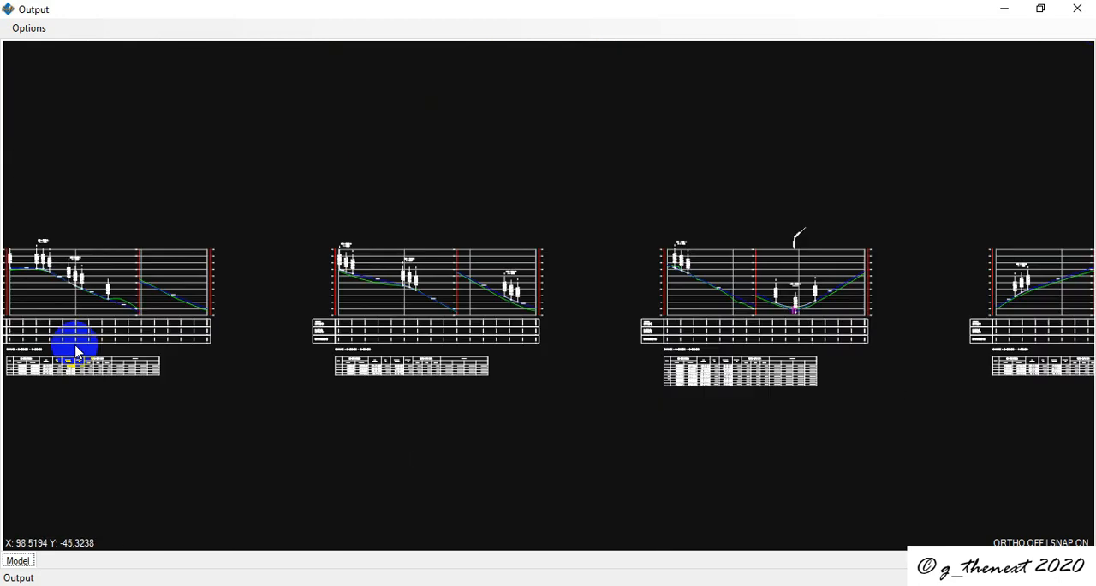
left_click(1085, 16)
left_click(519, 122)
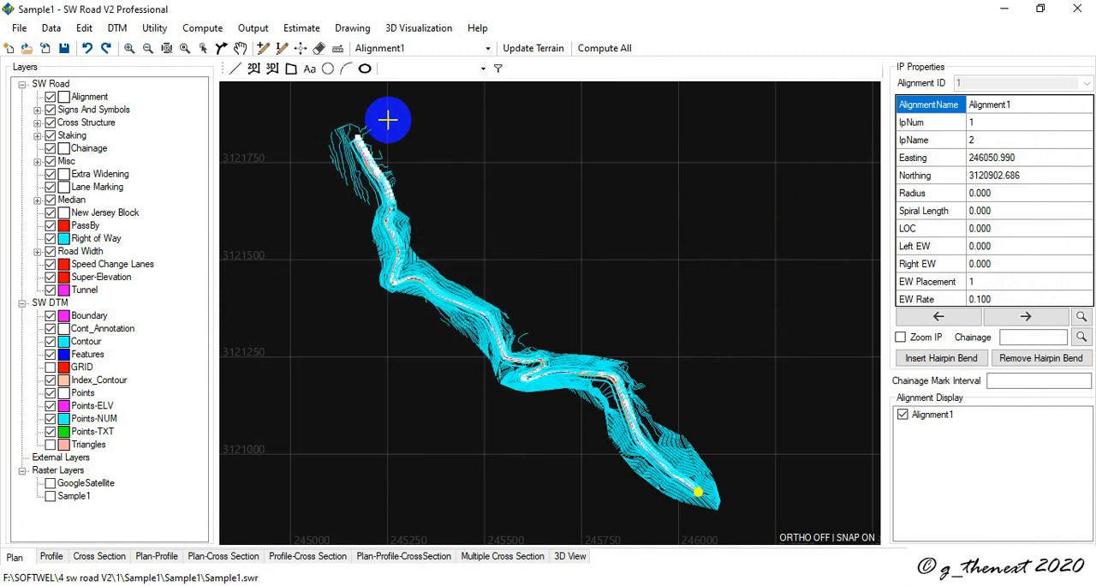
Step: Draw the plan-profile layouts for Alignment1 at 1:1000 scale with the SheetA3-1 sheet block, covering sheets 1 to 6
left_click(355, 32)
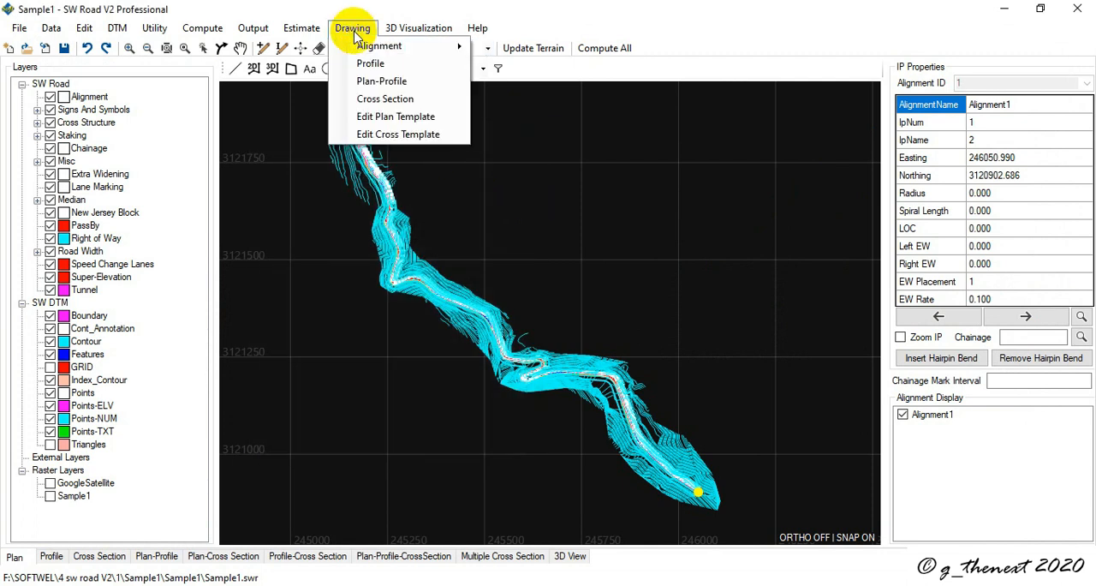
left_click(368, 81)
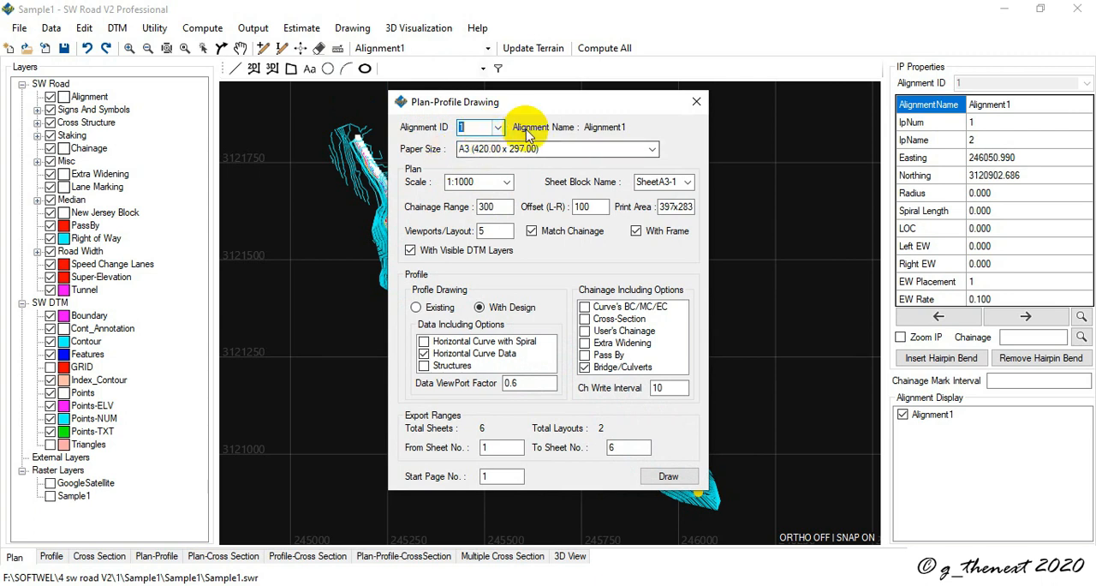
left_click(507, 183)
left_click(508, 182)
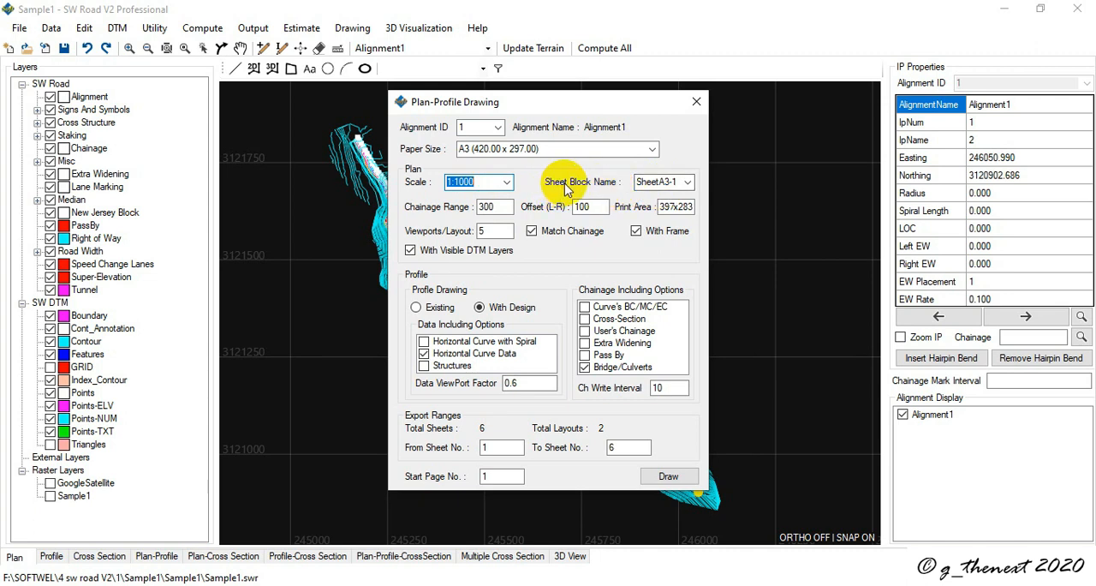
left_click(688, 182)
left_click(689, 184)
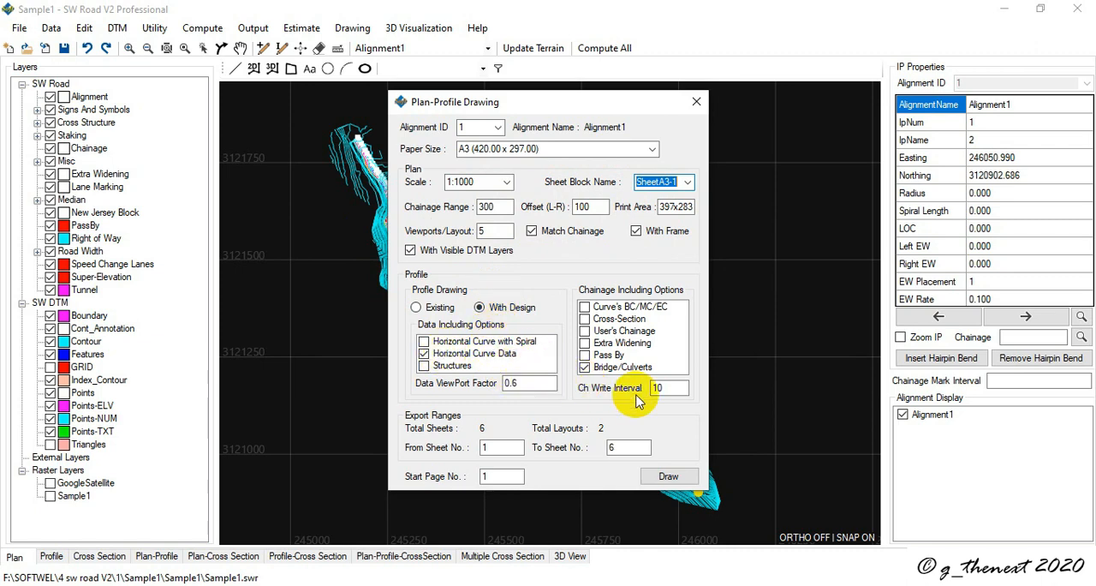
left_click(659, 476)
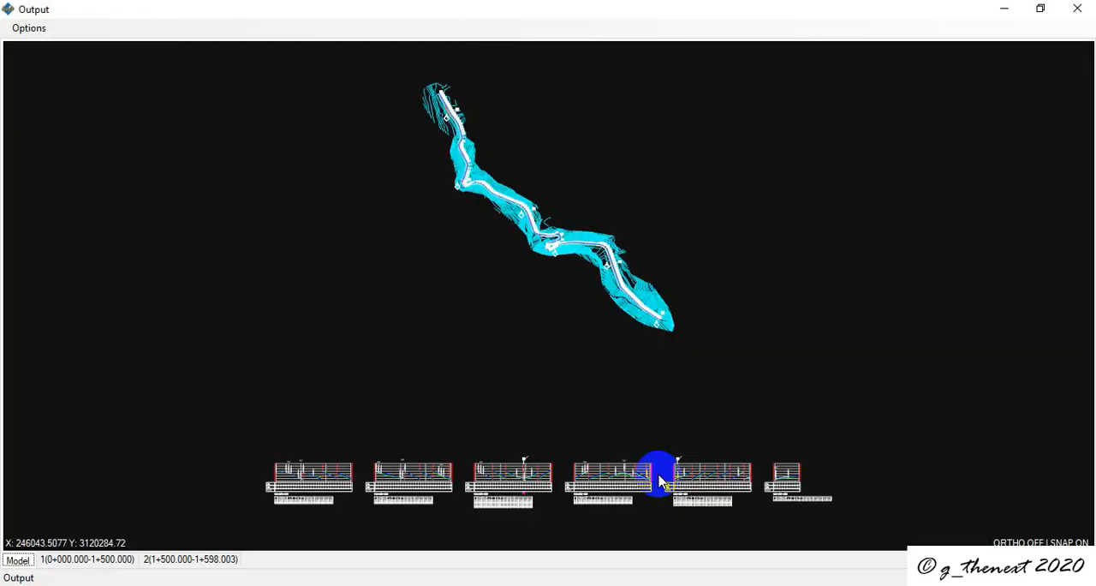
Step: View the plan-profile output's layout covering chainage 0+000.000 to 1+500.000
left_click(79, 560)
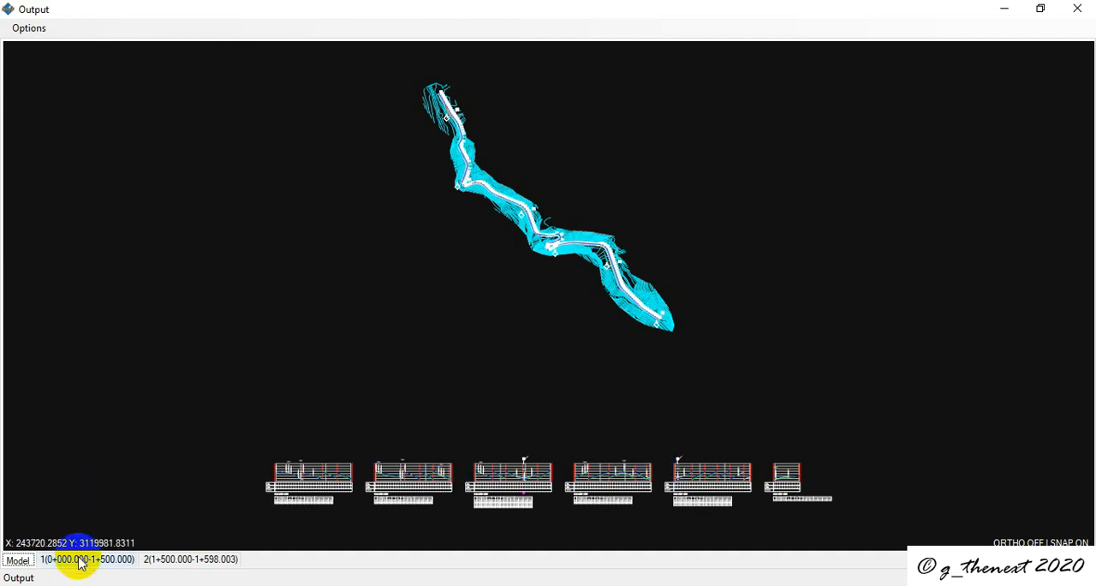
left_click(77, 561)
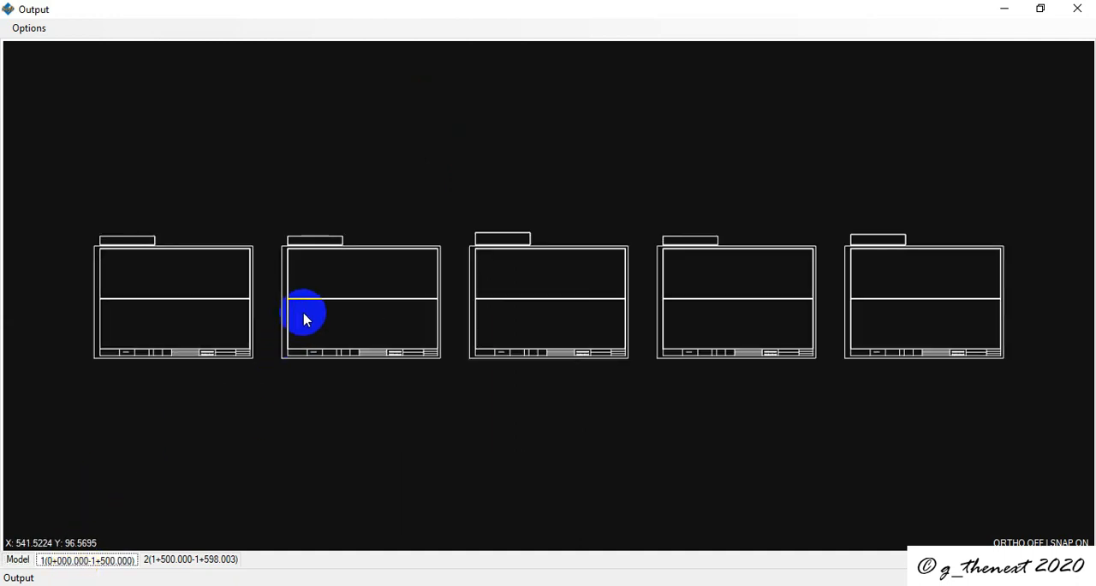
scroll(337, 307, "down", 4)
scroll(338, 307, "up", 3)
scroll(338, 310, "up", 3)
scroll(335, 309, "down", 3)
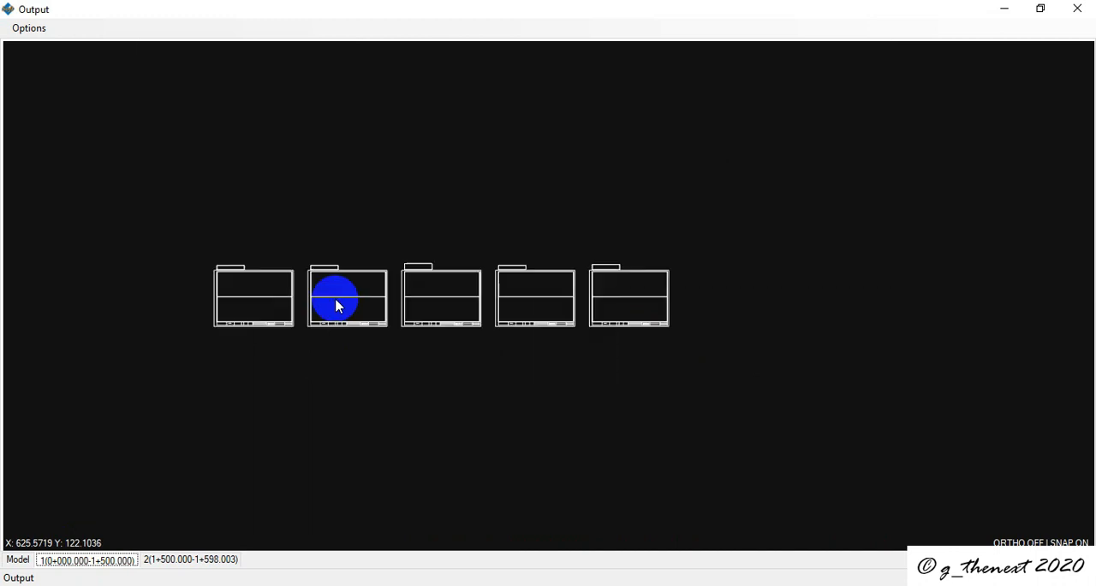
Step: Open the plan-profile output in AutoCAD from the output viewer and maximize the drawing window
left_click(29, 28)
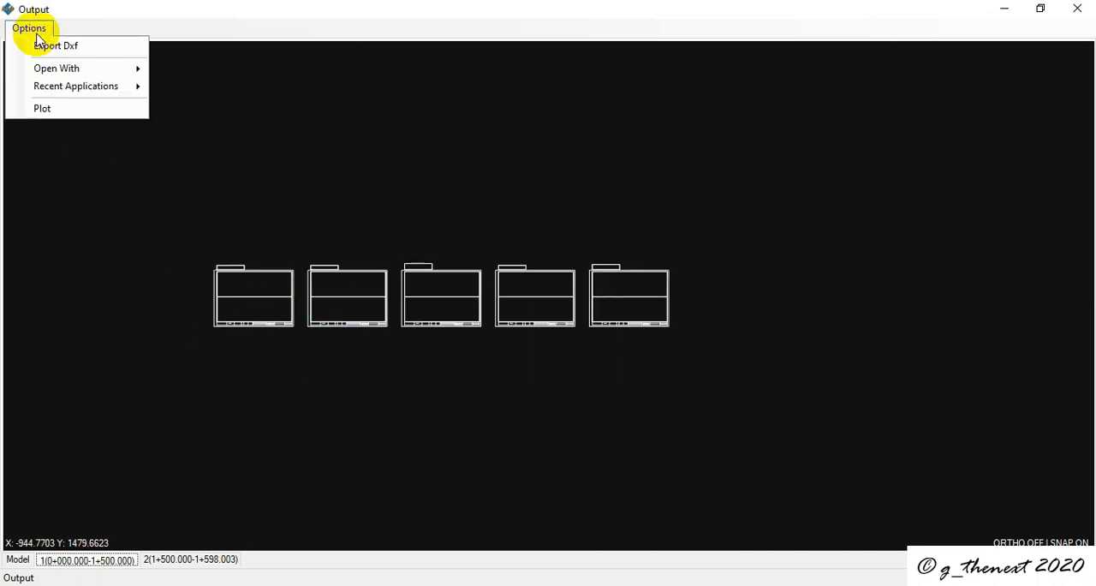
mouse_move(48, 75)
left_click(196, 72)
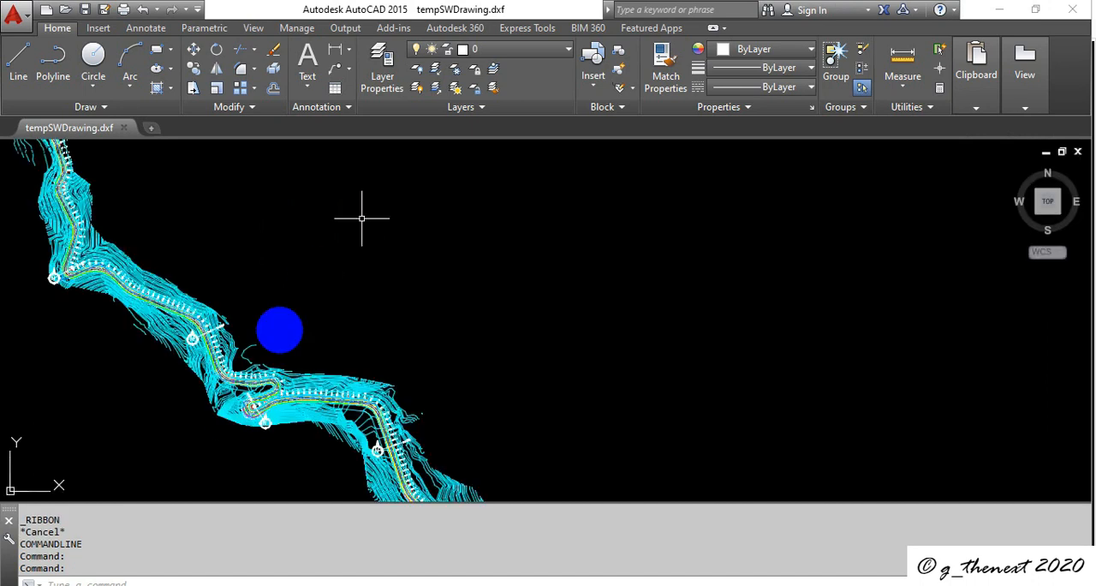
scroll(377, 387, "down", 5)
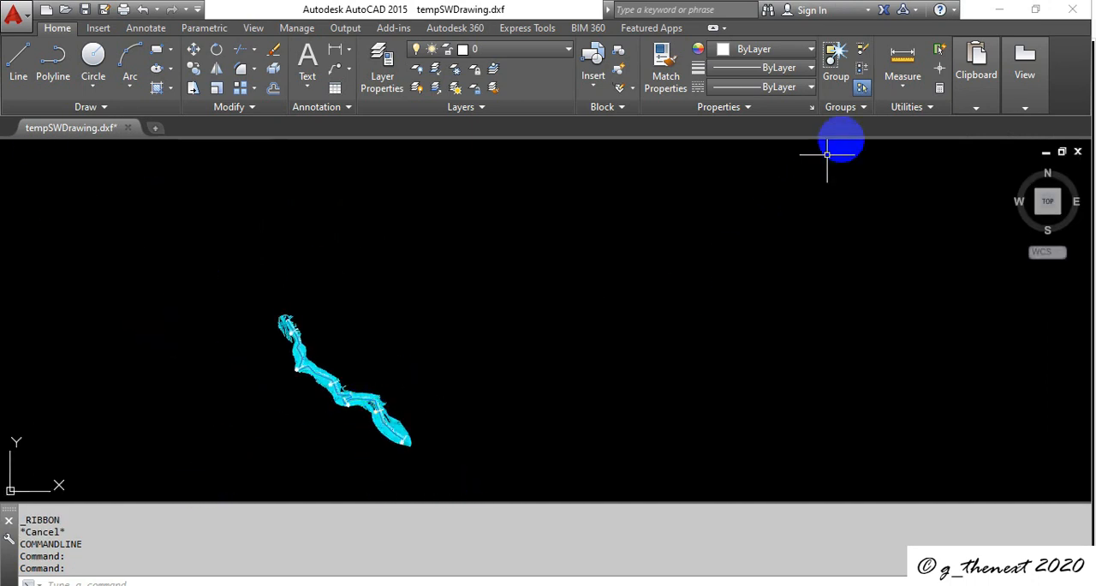
left_click(1037, 10)
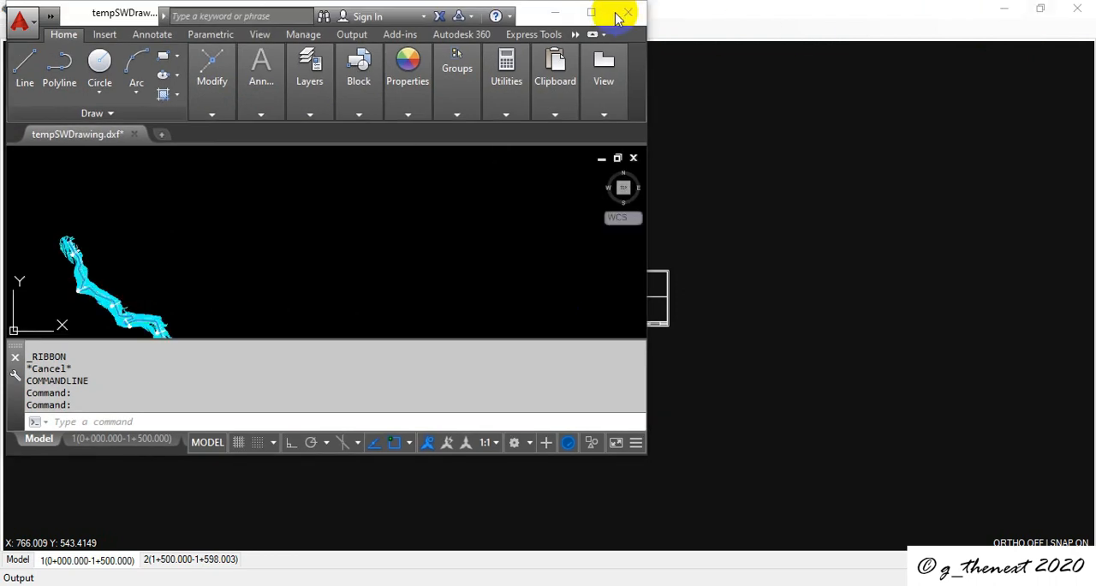
left_click(589, 9)
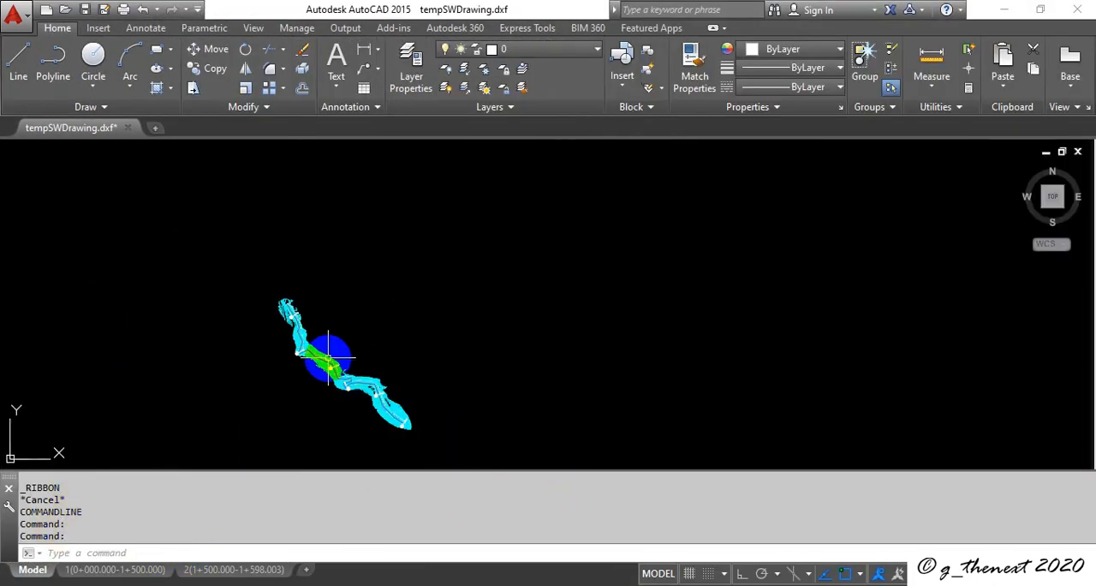
Step: Examine the plan-profile sheets in layout 1(0+000.000-1+500.000), including the curve data table above the second sheet
scroll(311, 380, "up", 8)
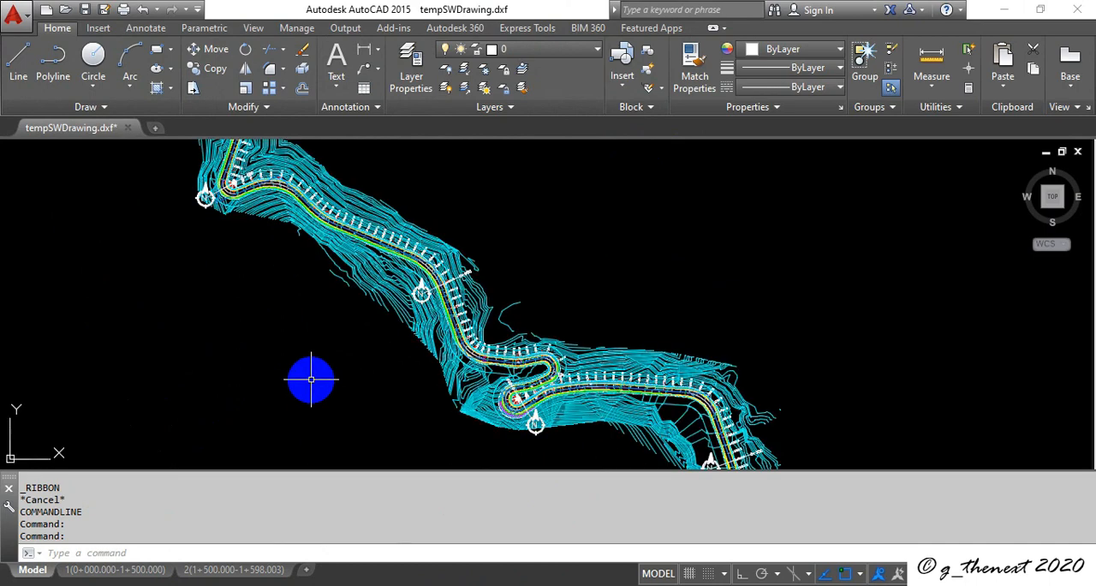
left_click(111, 568)
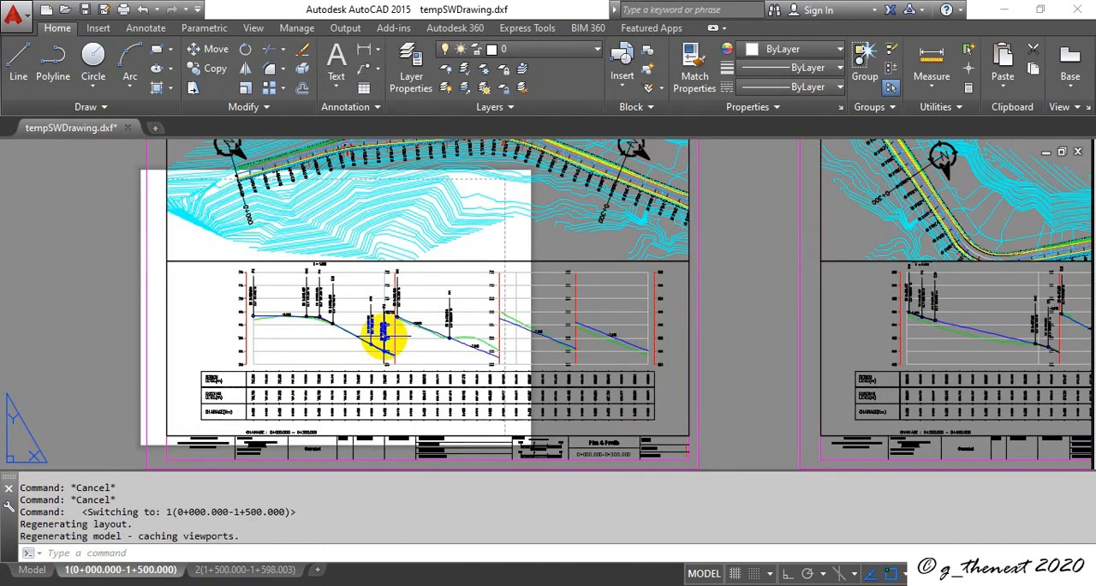
scroll(455, 319, "down", 6)
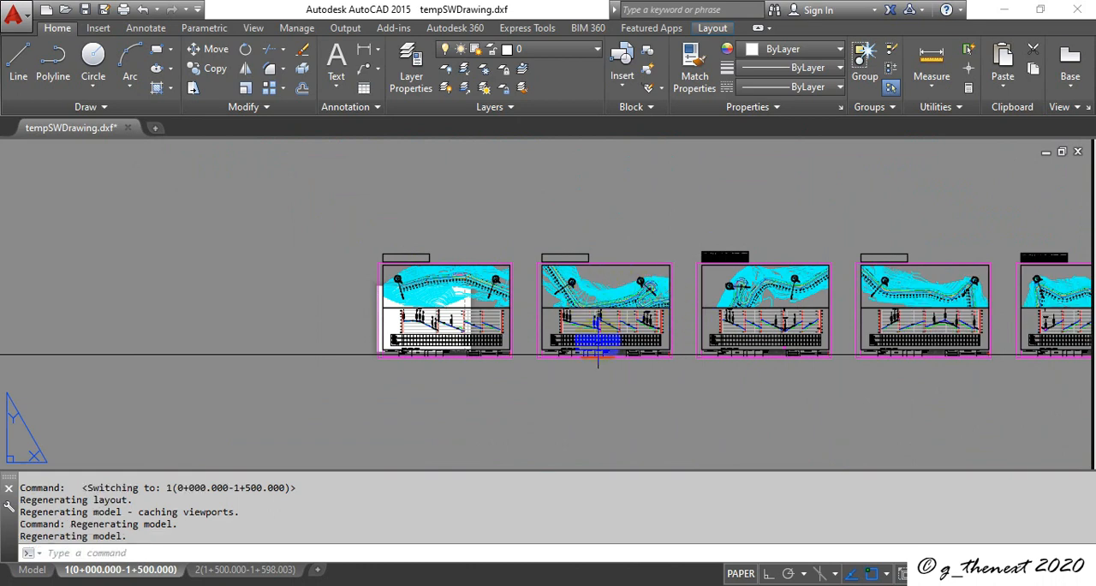
scroll(597, 342, "up", 2)
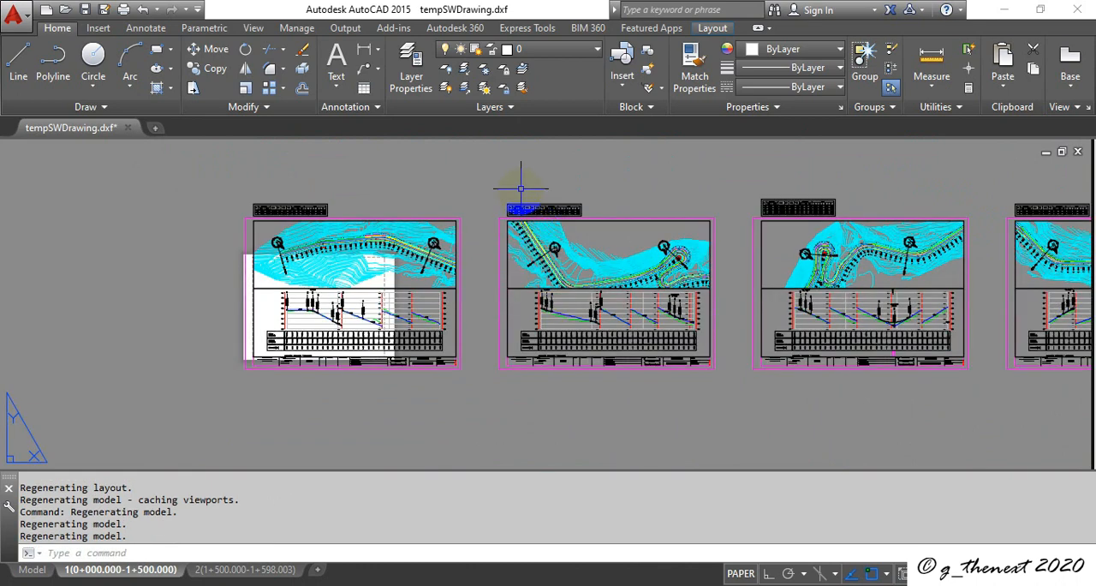
scroll(533, 201, "up", 5)
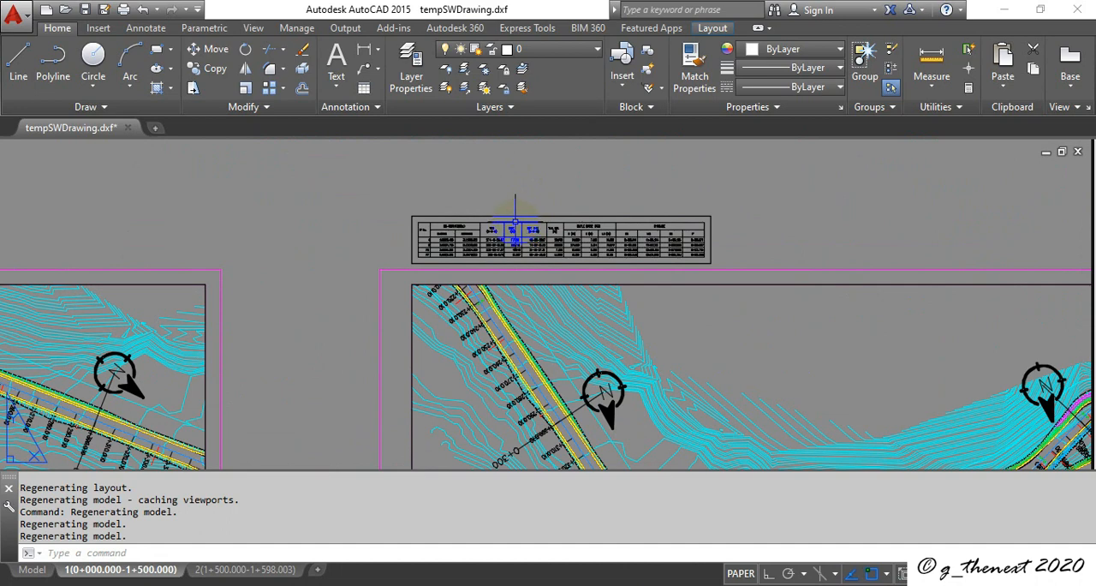
scroll(515, 224, "down", 4)
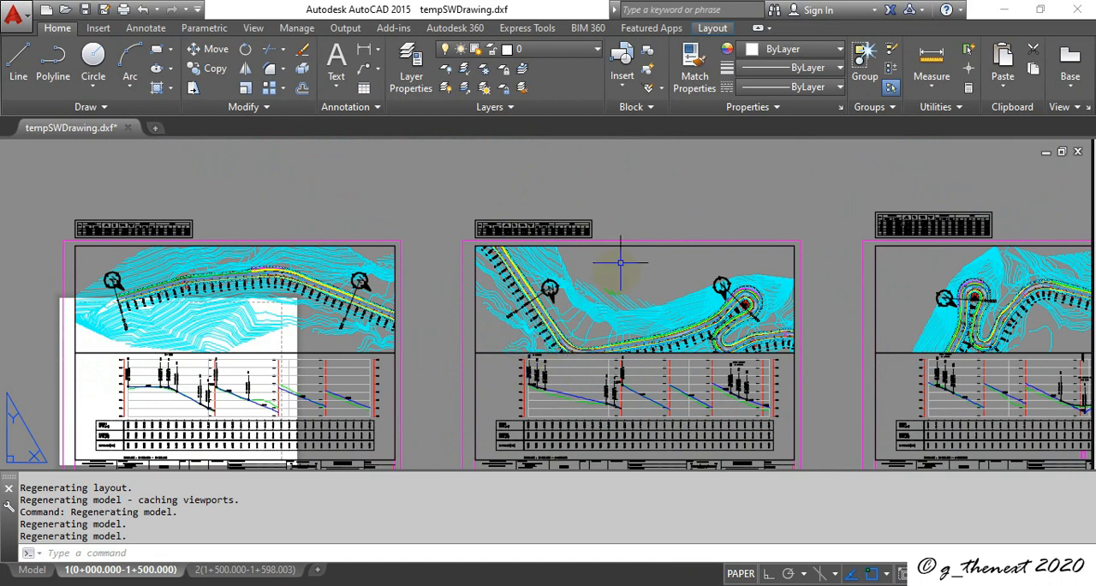
Step: Close AutoCAD without saving tempSWDrawing.dxf, and close the SW Road output and the plan-profile drawing options
left_click(1079, 10)
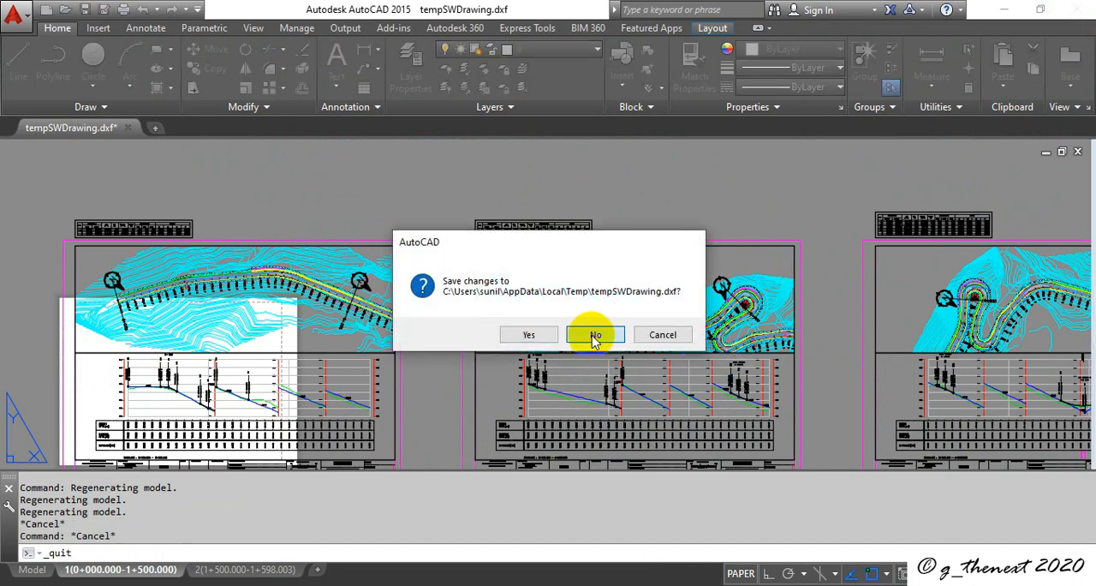
left_click(589, 333)
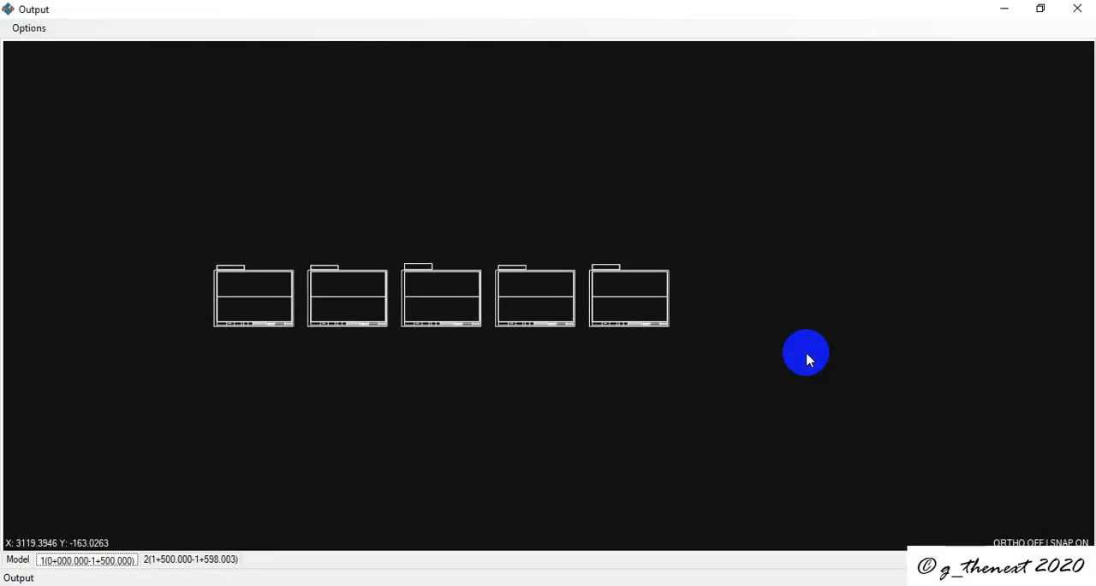
left_click(1076, 11)
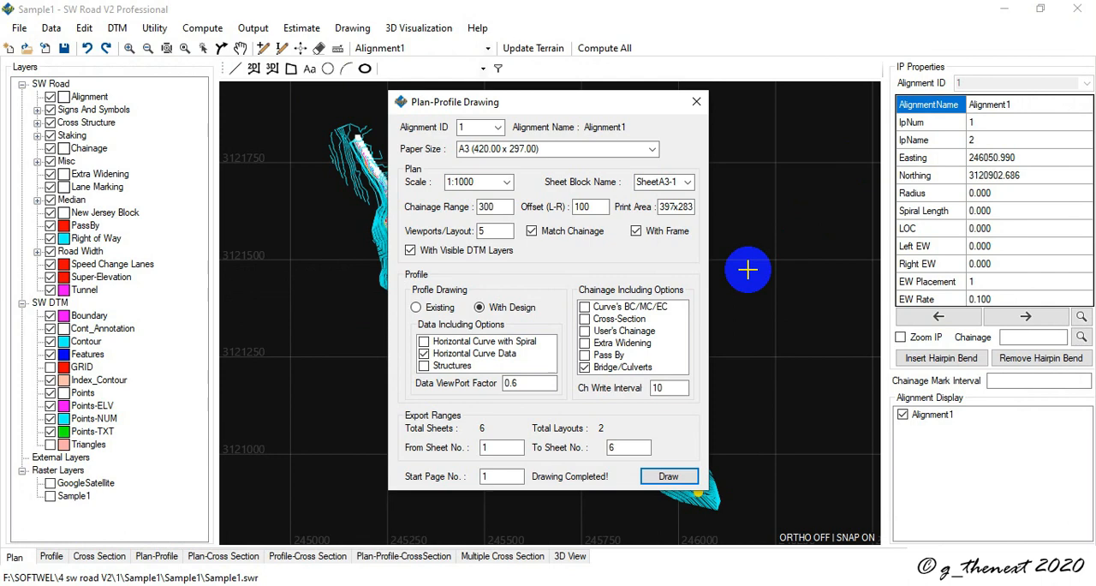
left_click(695, 101)
Step: Set up a cross-section drawing at 1:200 scale with the framed SheetA3-1 sheet block and a fixed interval of 20
left_click(352, 28)
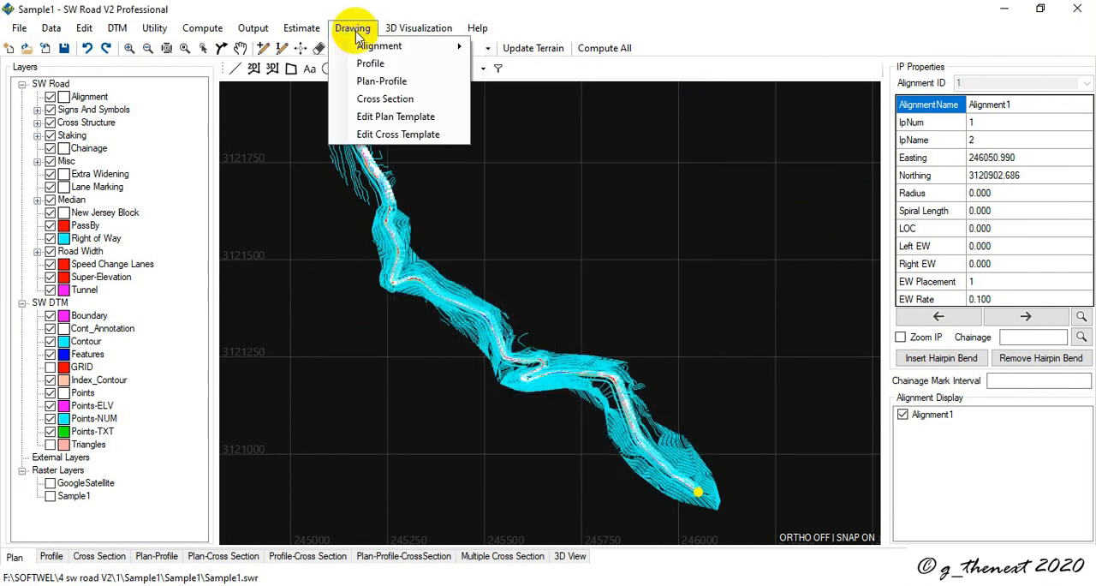
left_click(376, 102)
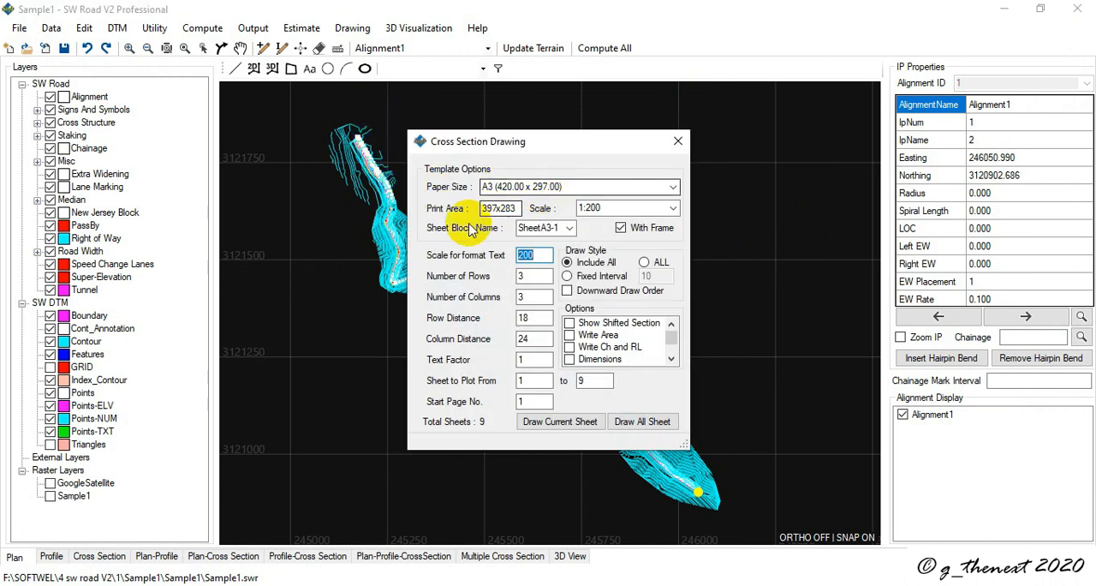
left_click(519, 208)
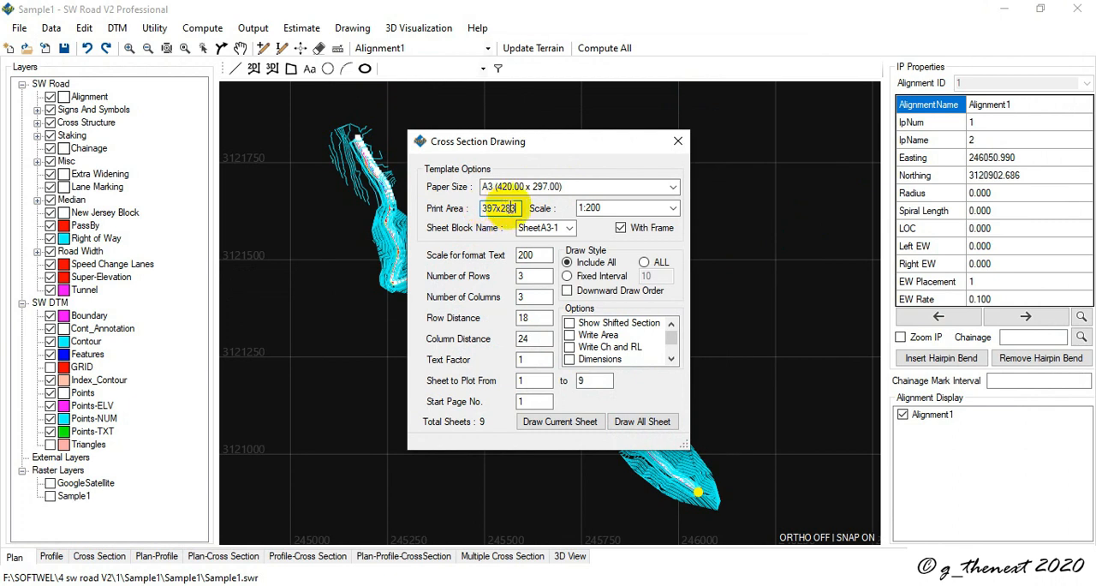
left_click(674, 208)
left_click(629, 233)
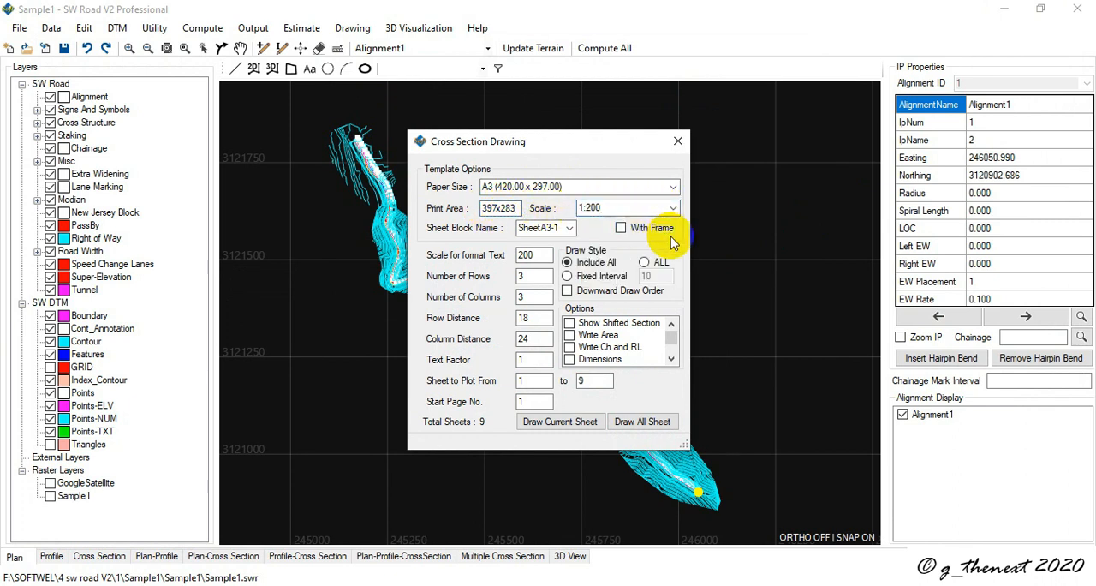
left_click(573, 229)
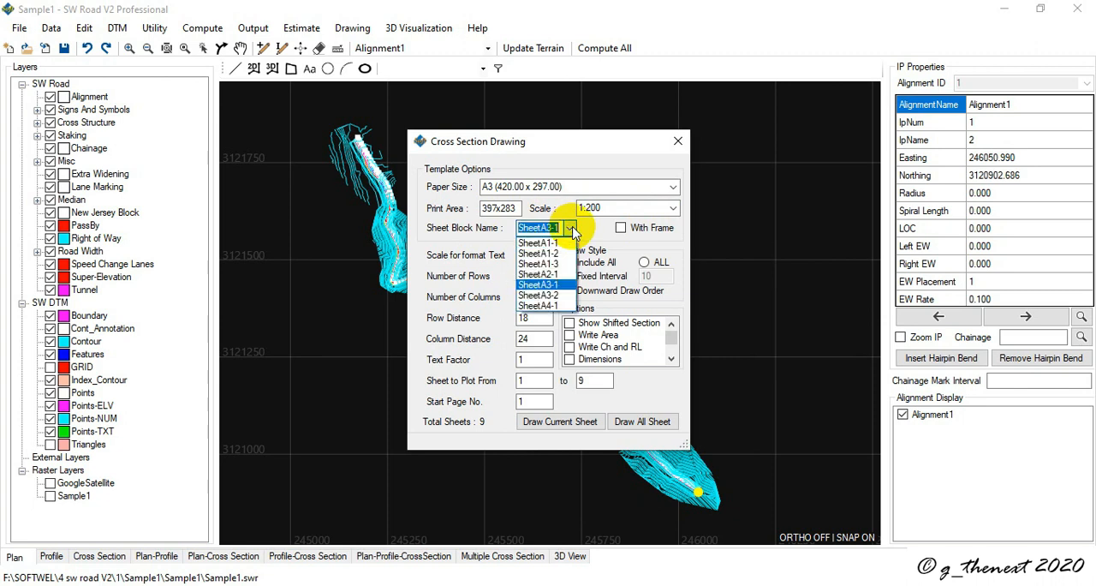
left_click(561, 285)
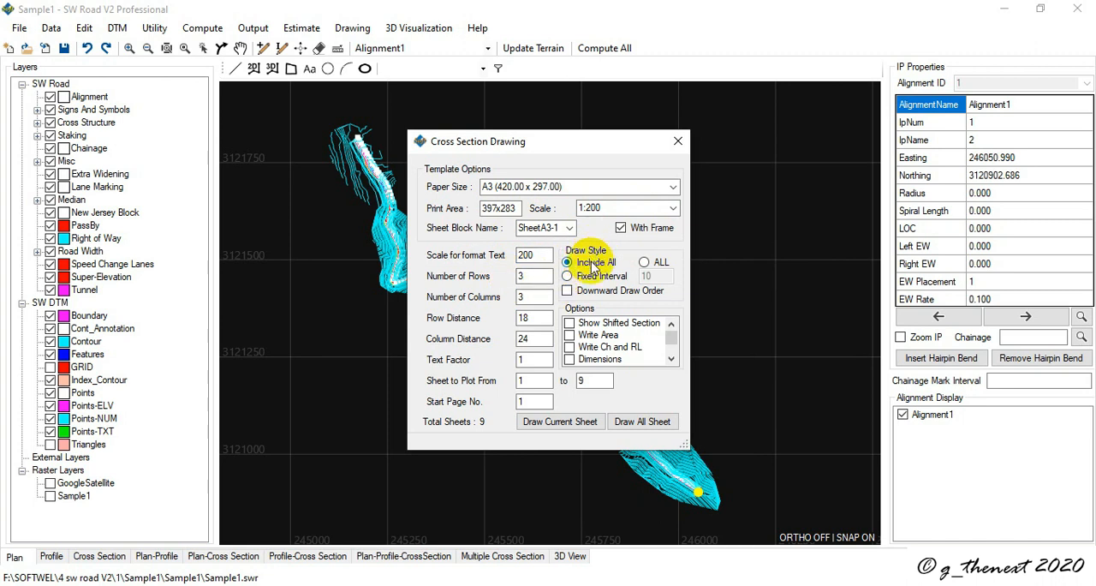
left_click(567, 277)
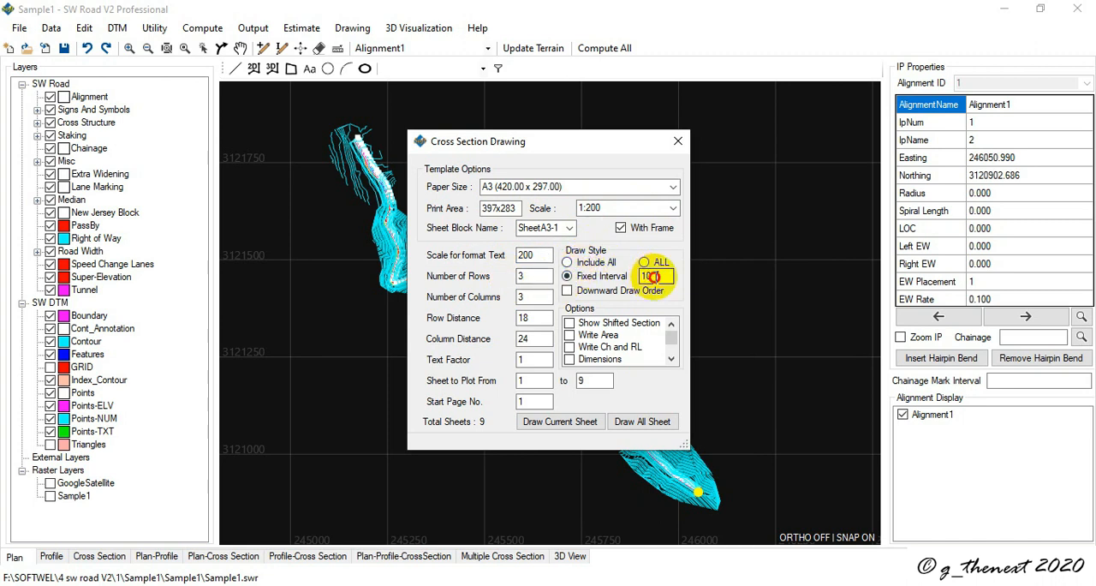
left_click_drag(650, 275, 628, 285)
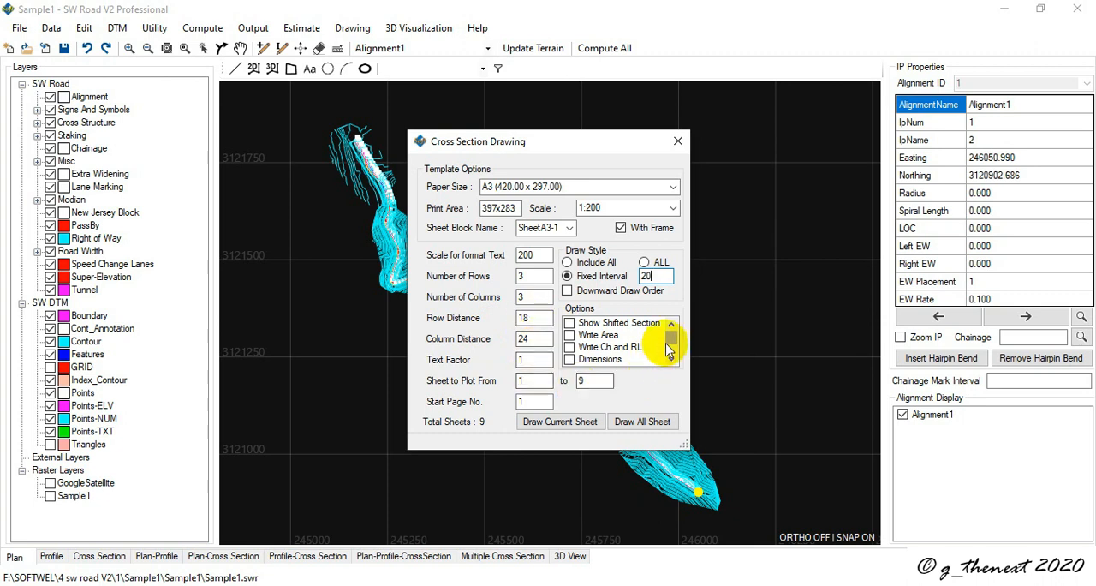
Step: Enable the Grid, Trim GP, Write Area, Write Ch and RL, and Dimensions options for the cross-section drawing
left_click_drag(671, 342, 672, 351)
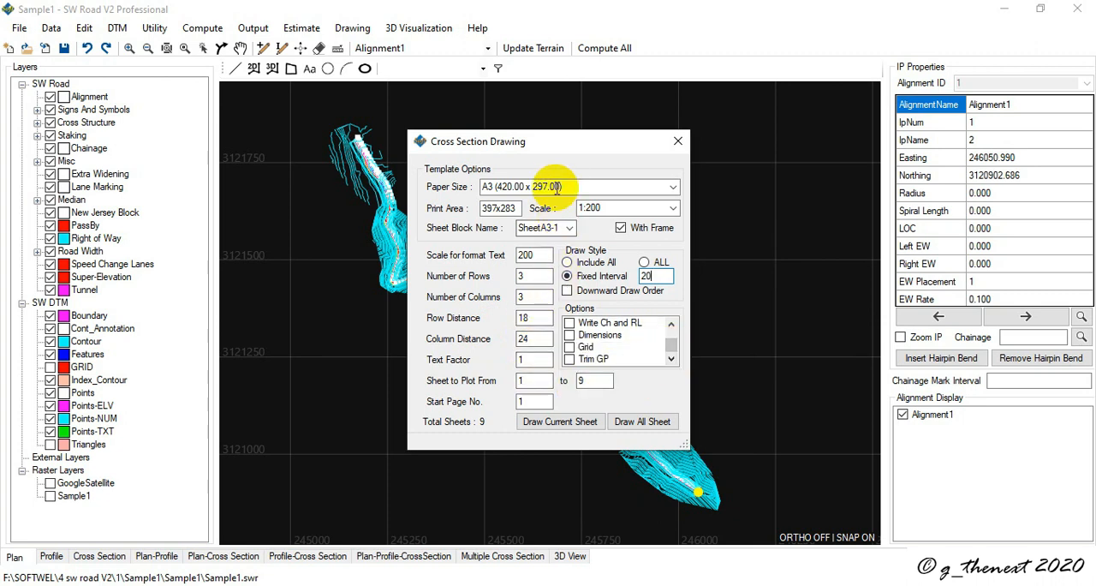
left_click_drag(549, 148, 647, 145)
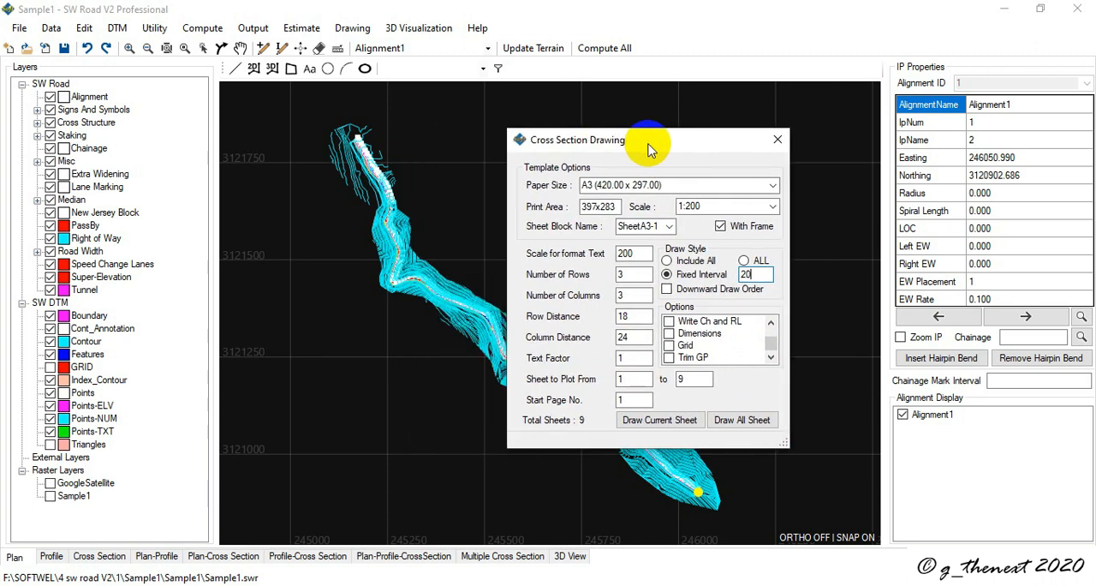
left_click(669, 346)
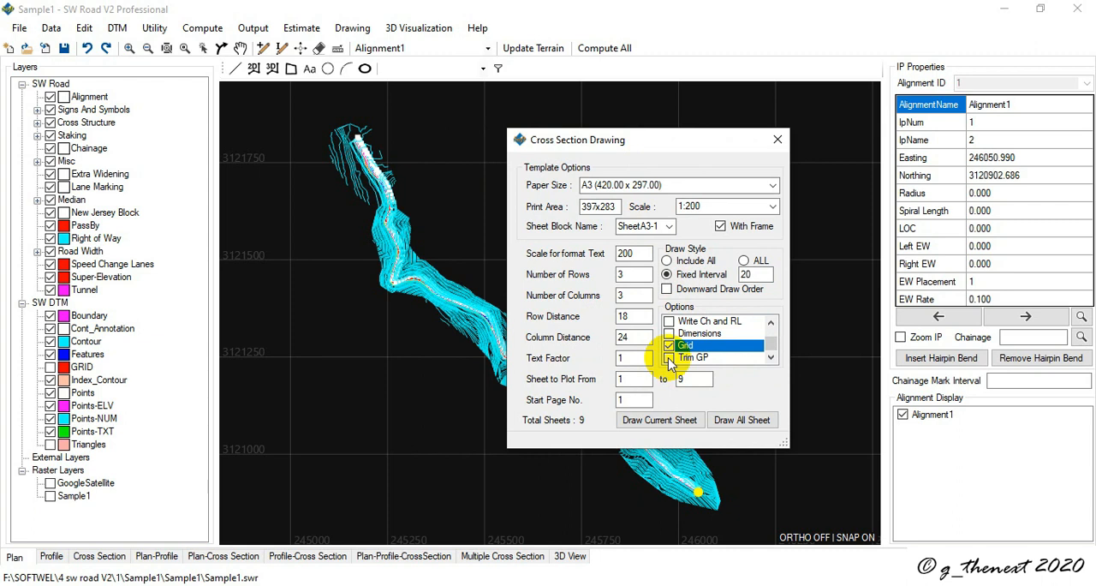
left_click(668, 358)
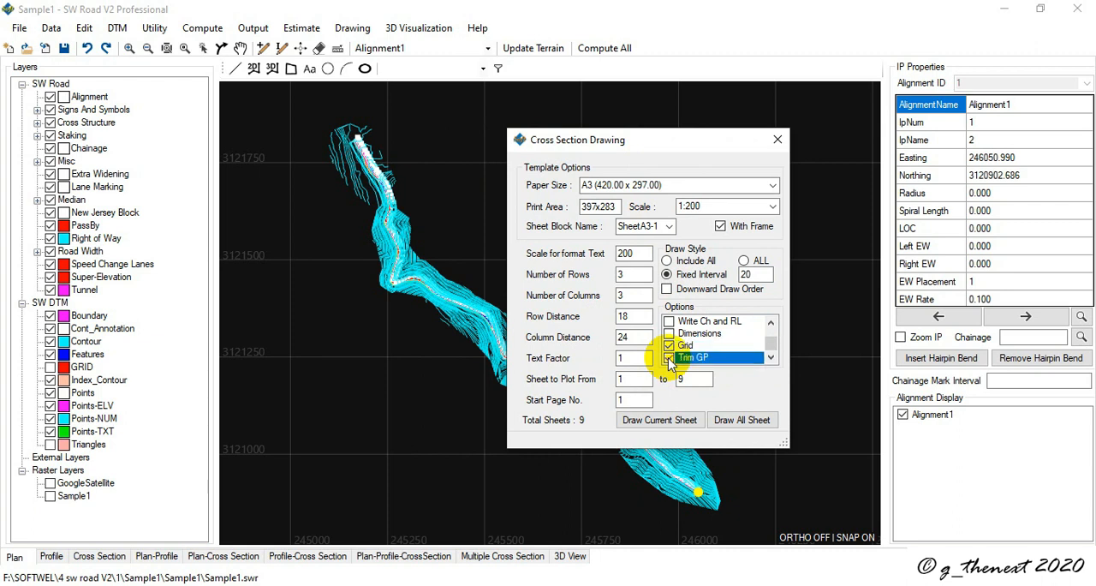
left_click(772, 323)
left_click(772, 323)
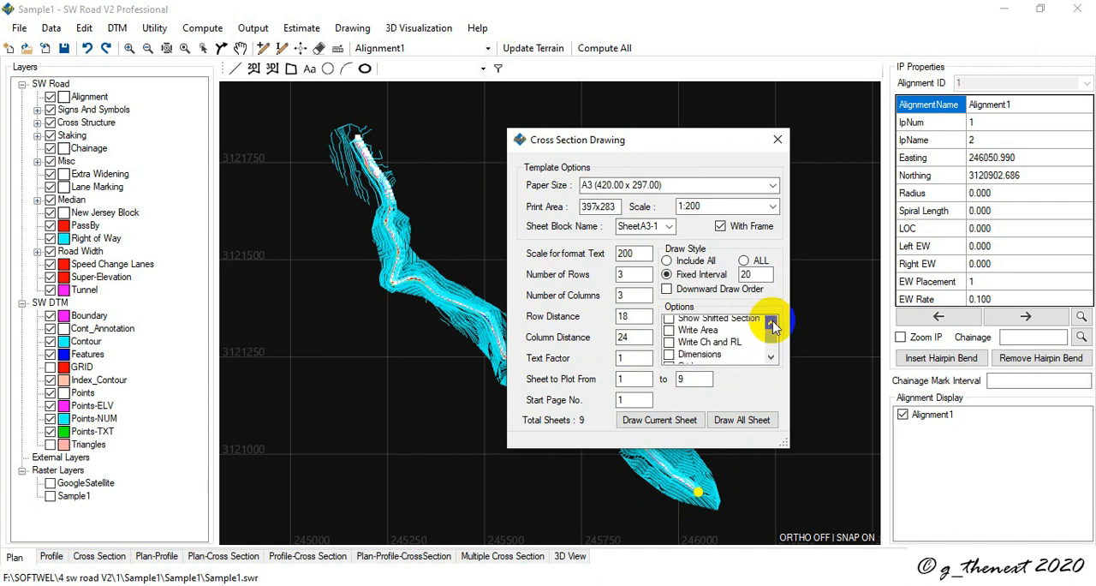
left_click(668, 333)
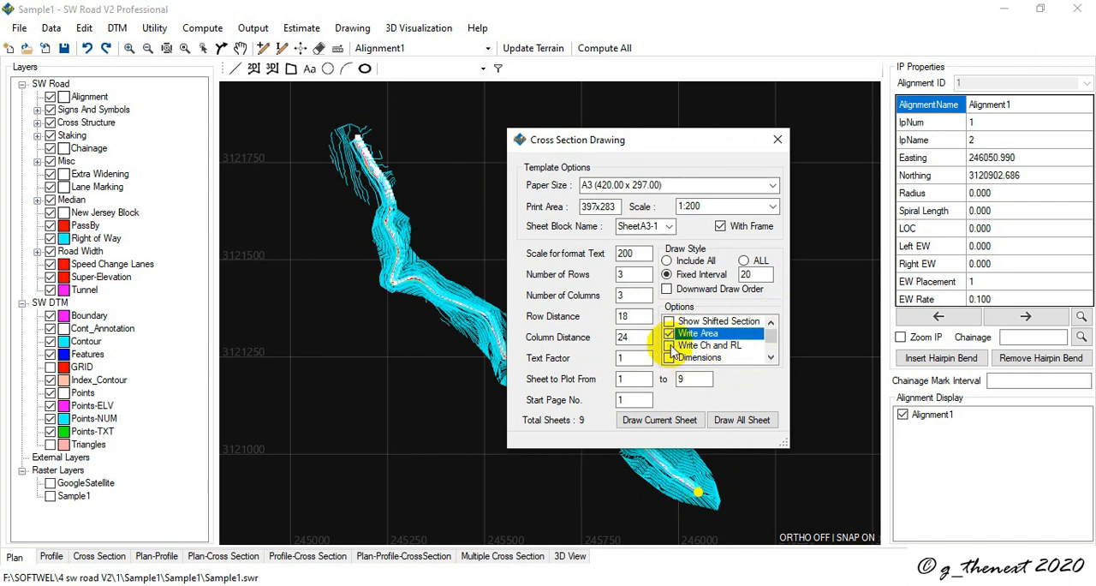
left_click(669, 345)
left_click(669, 357)
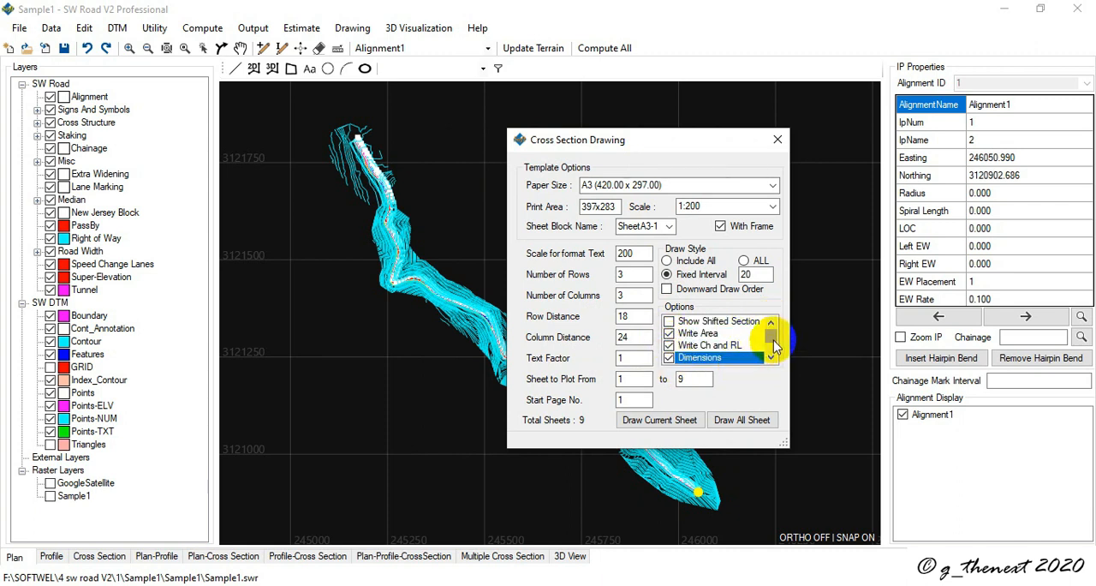
left_click_drag(773, 339, 776, 359)
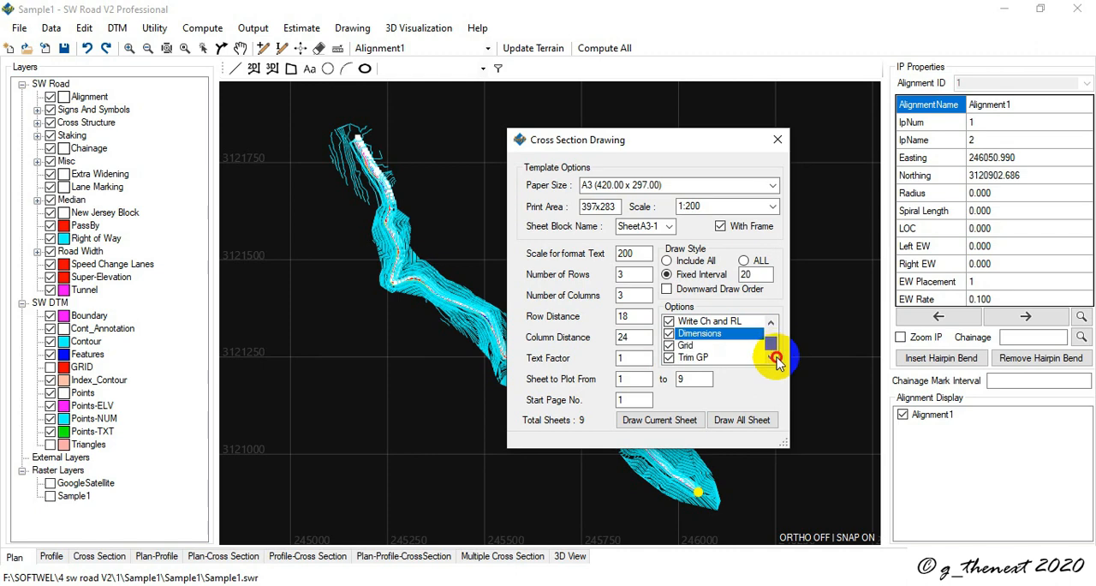
Step: Draw the current cross-section sheet and inspect its sections and area tables in the output
left_click(655, 427)
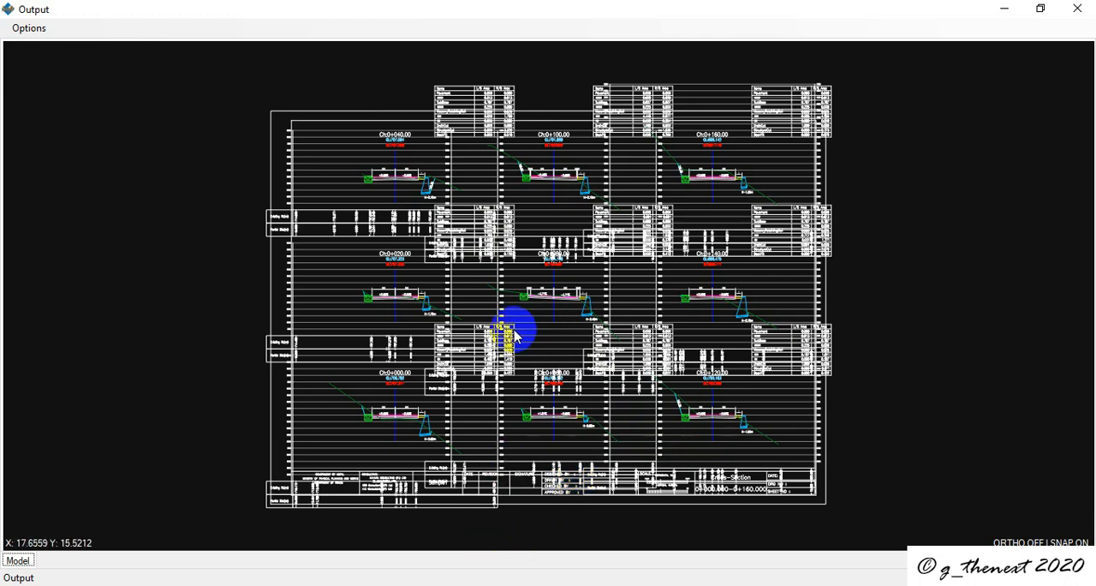
scroll(460, 135, "up", 5)
scroll(386, 270, "down", 8)
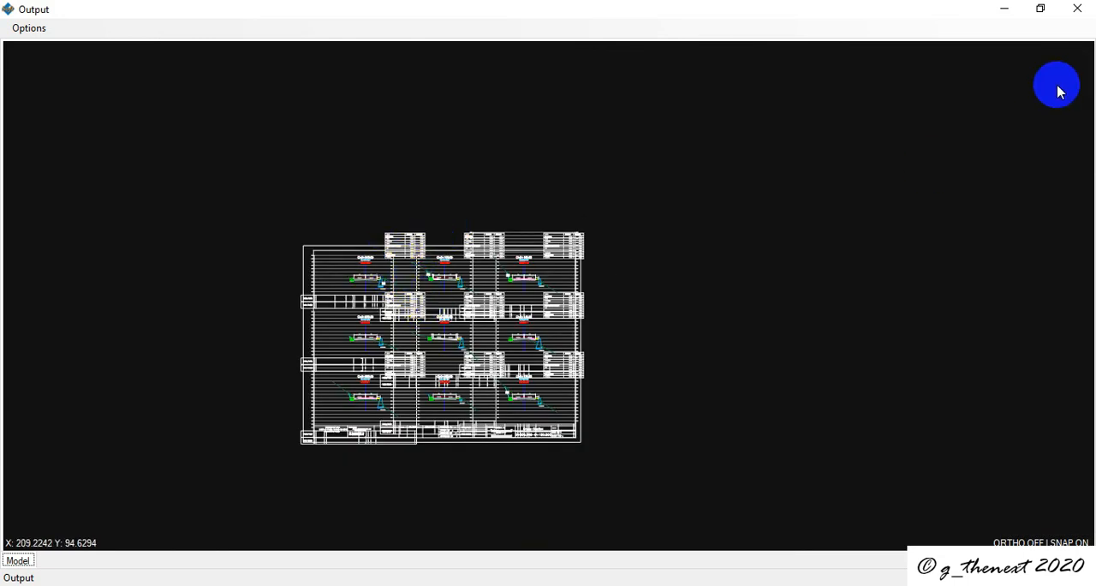
Step: Close the output and disable the Write Area, Write Ch and RL, and Dimensions options, keeping Grid and Trim GP enabled
left_click(1079, 12)
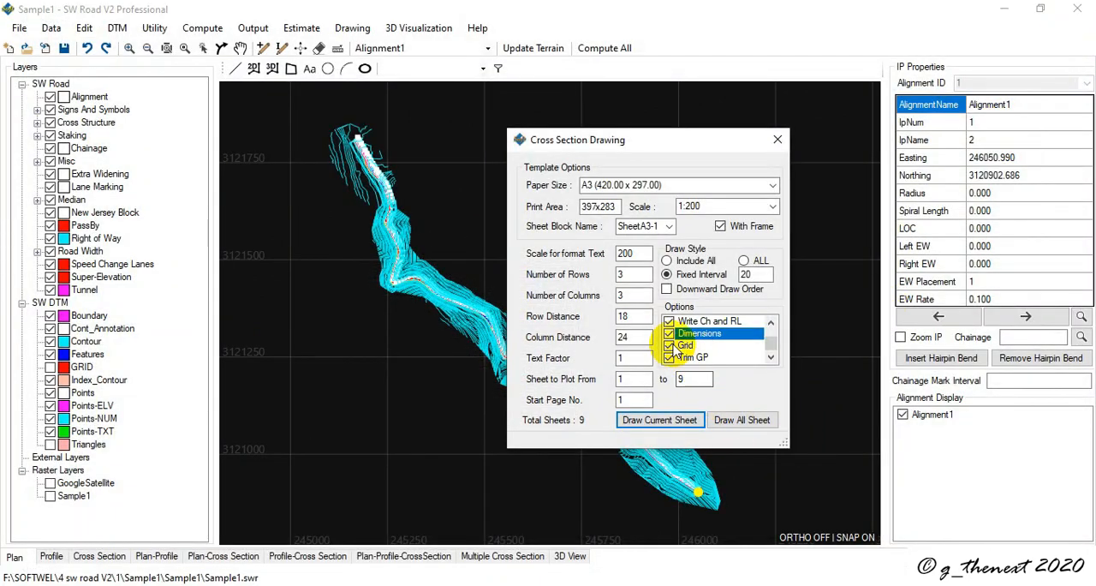
scroll(674, 340, "up", 1)
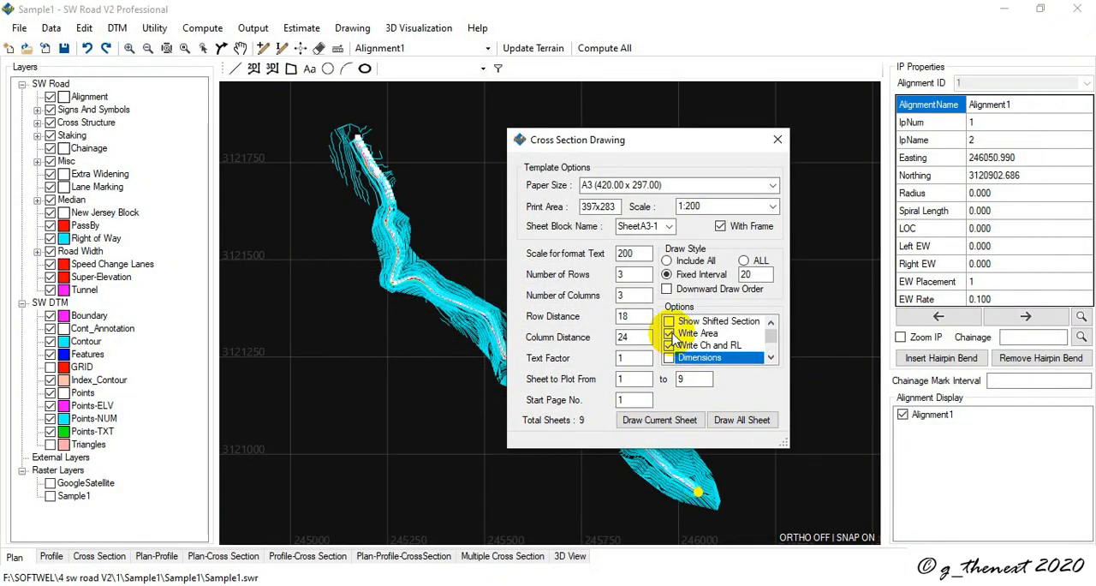
left_click(671, 334)
left_click(670, 346)
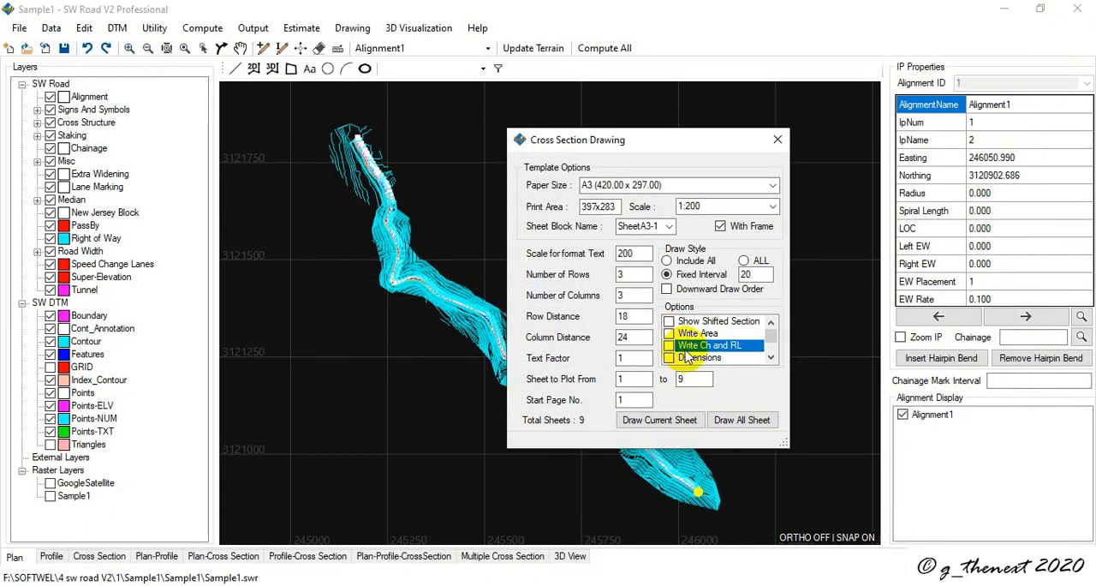
left_click_drag(771, 334, 773, 347)
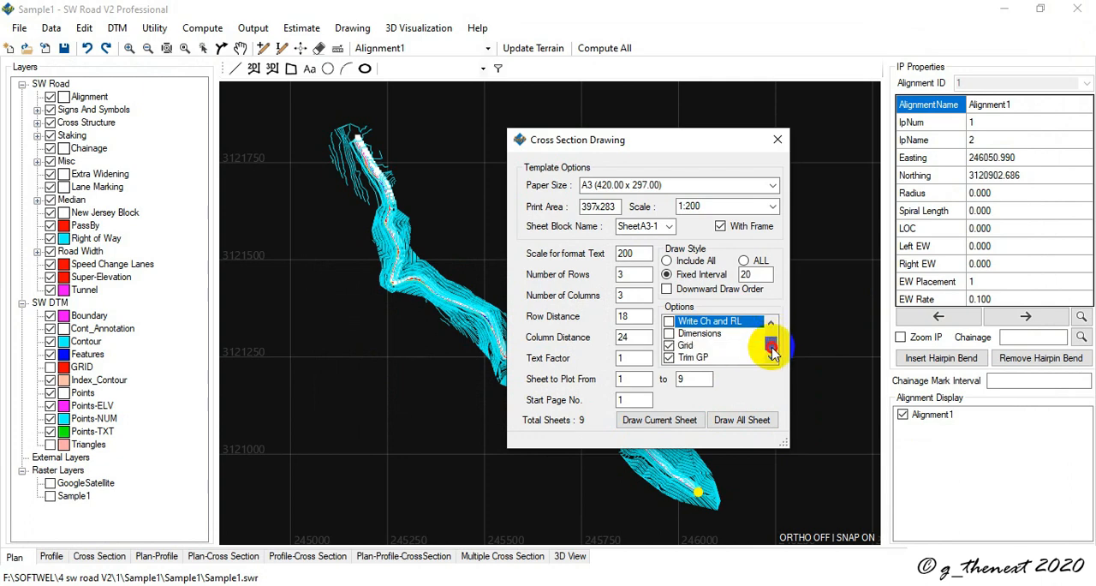
Step: Draw the current cross-section sheet and inspect its sections, including the one at Ch:0+060.00
left_click(665, 420)
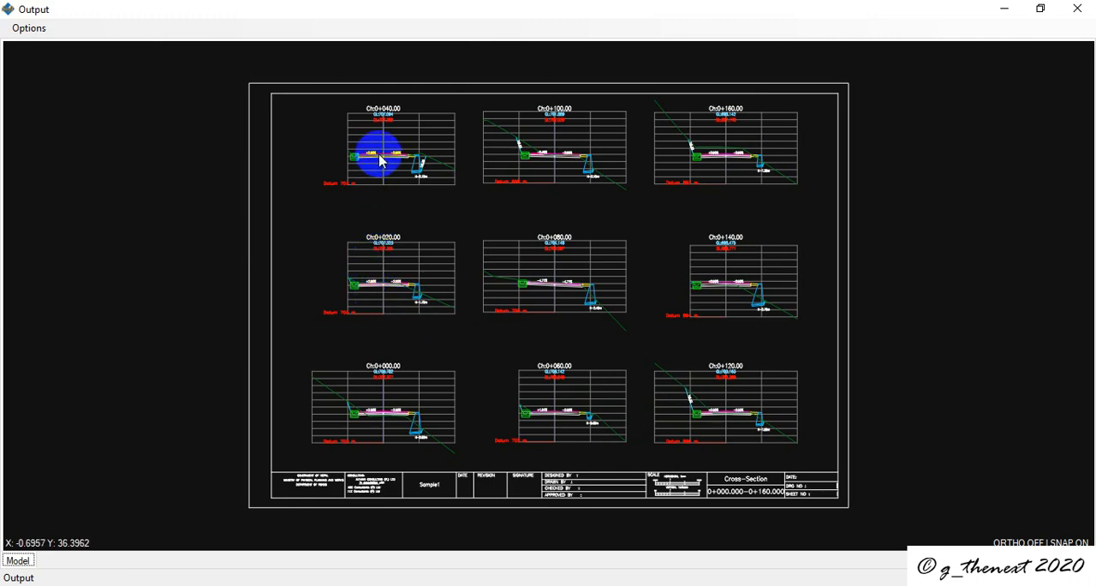
scroll(379, 134, "up", 10)
scroll(395, 171, "down", 10)
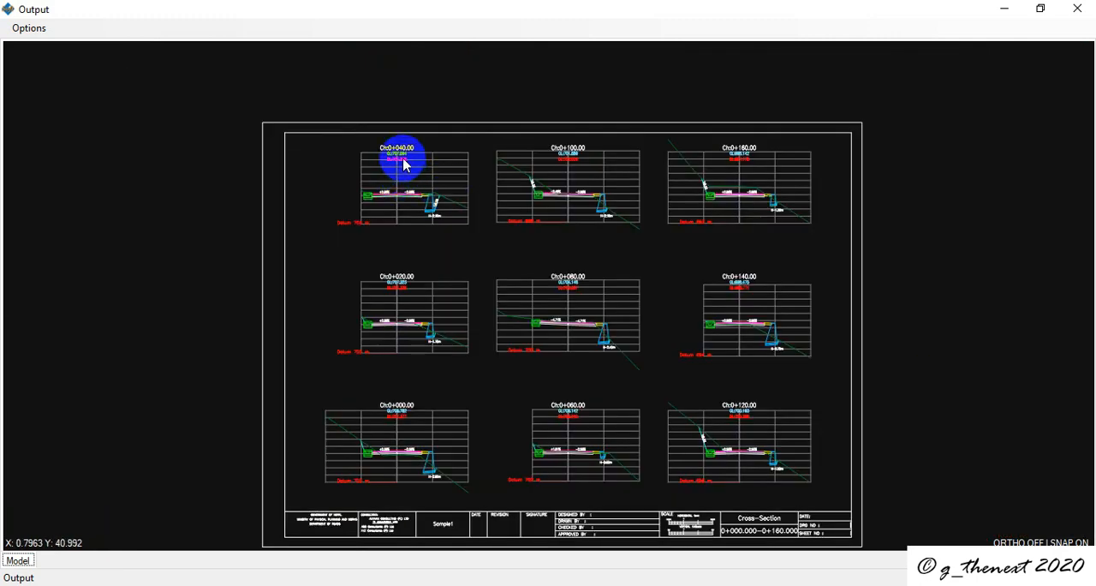
scroll(404, 159, "up", 10)
scroll(403, 159, "down", 10)
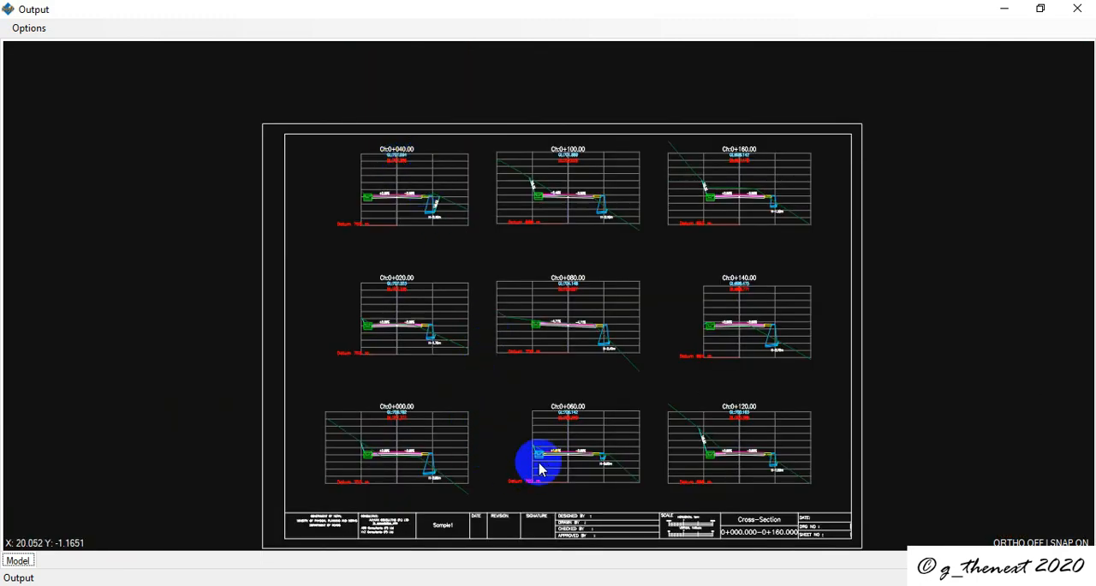
scroll(546, 463, "up", 5)
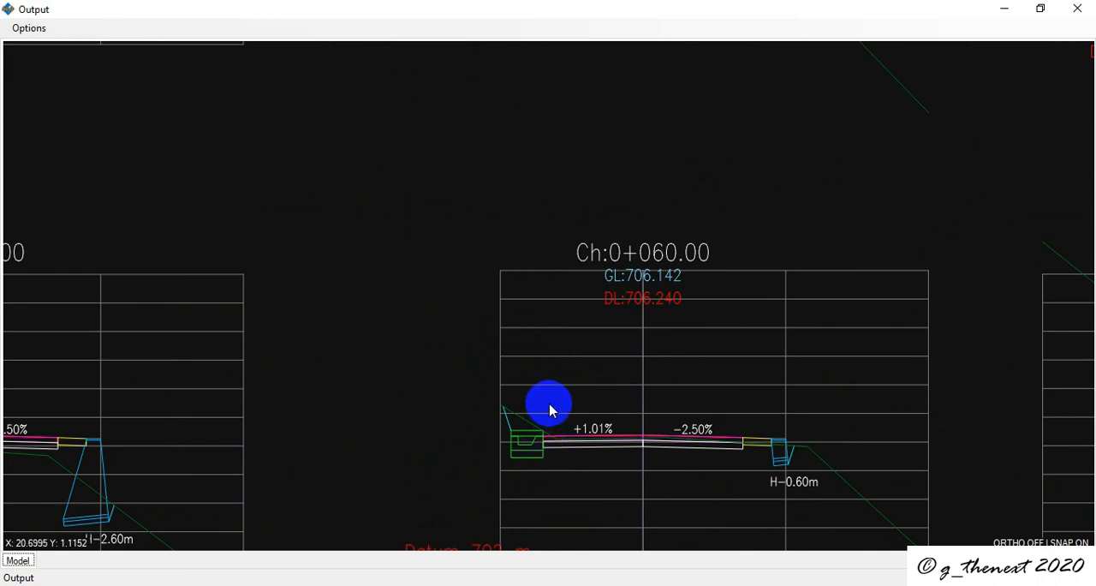
scroll(558, 396, "down", 5)
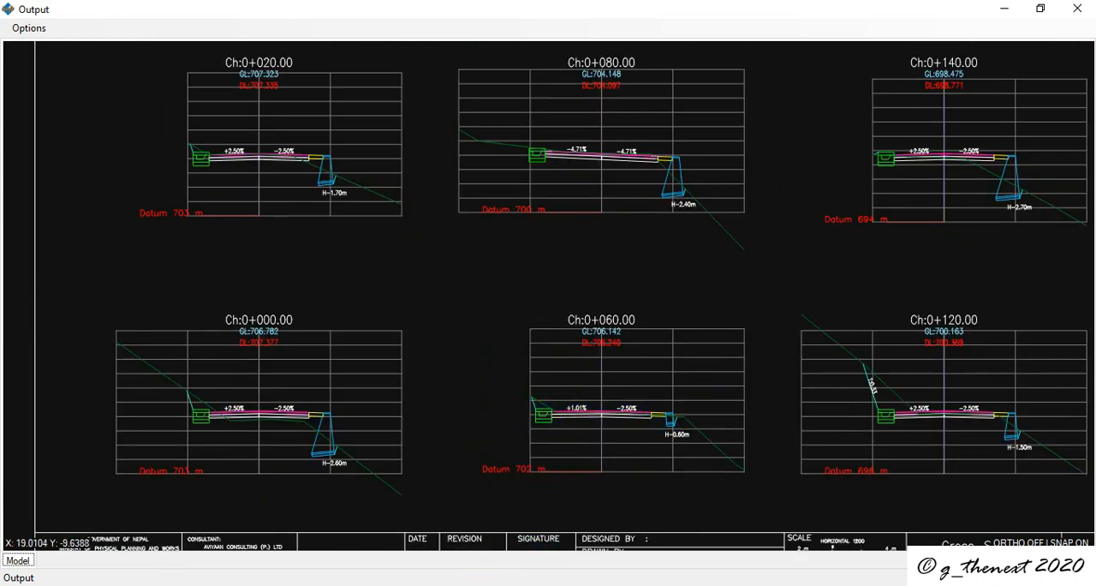
Step: Check the Cross Section Drawing options against the generated sheet and return to the output
left_click(480, 519)
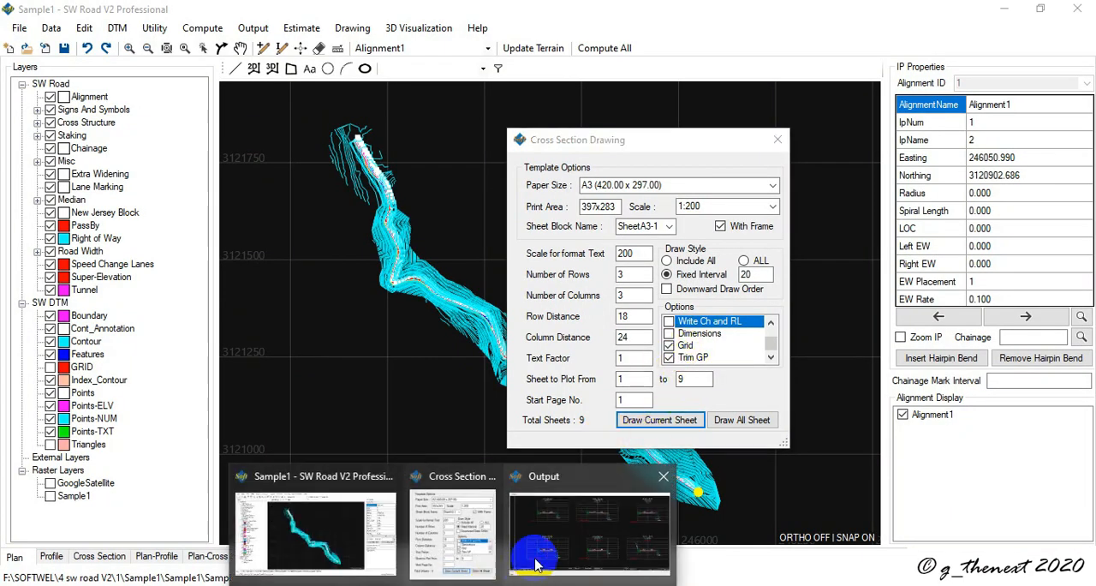
left_click(548, 514)
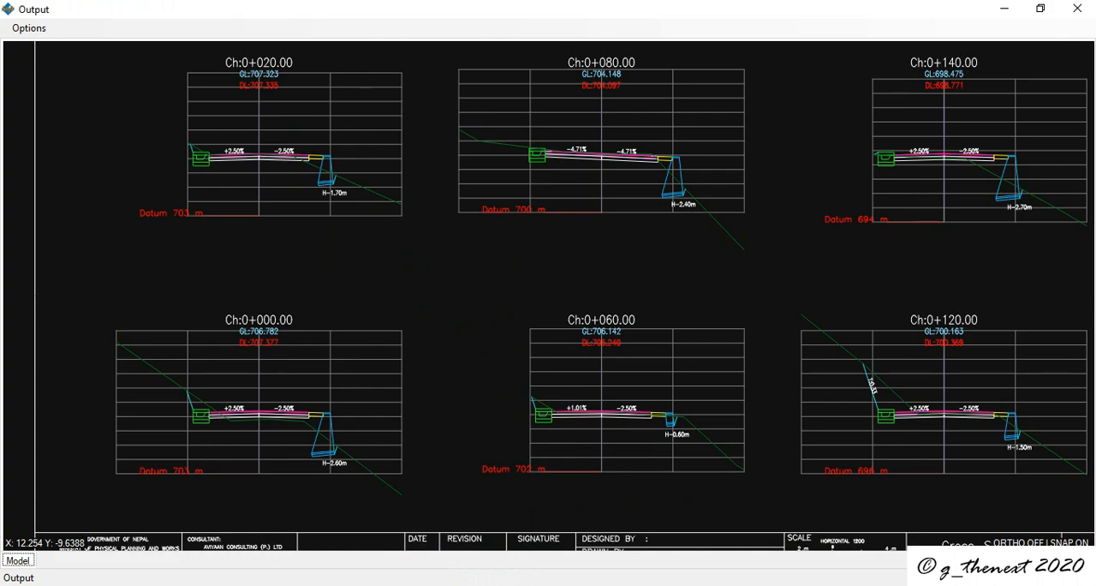
left_click(448, 532)
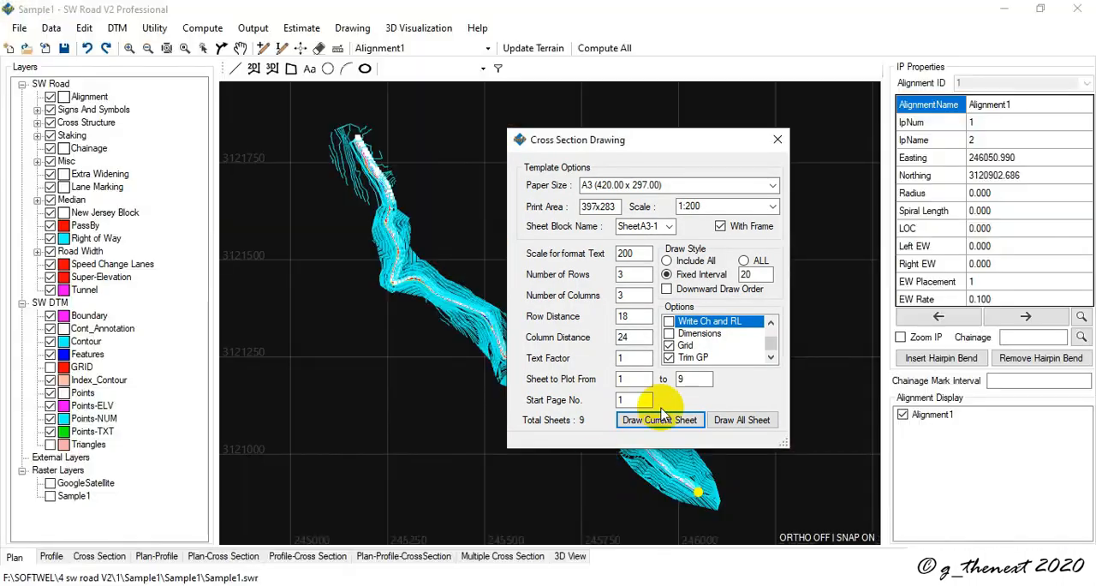
left_click(514, 493)
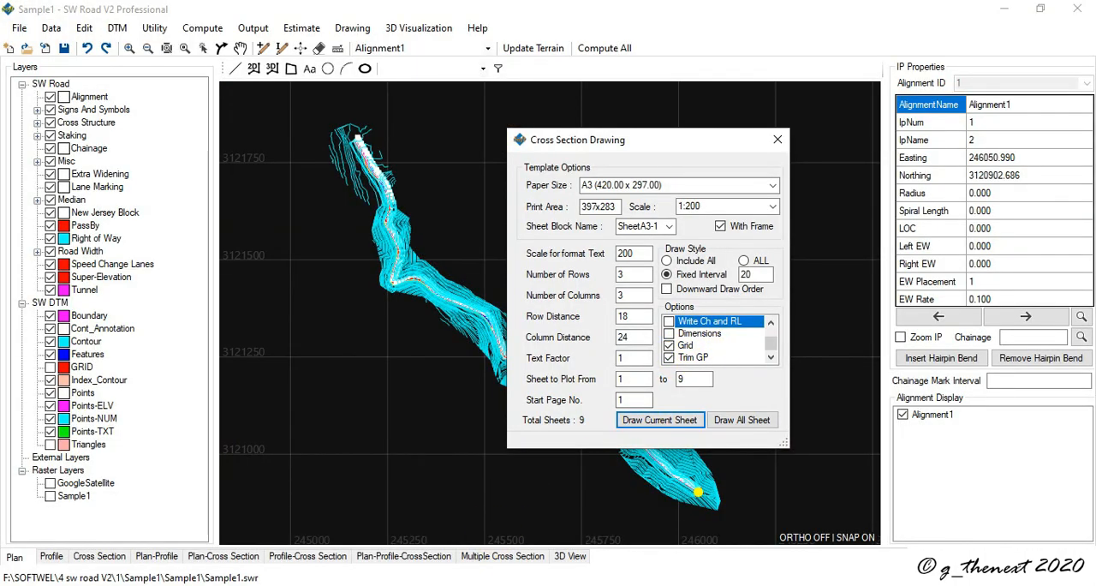
left_click(539, 542)
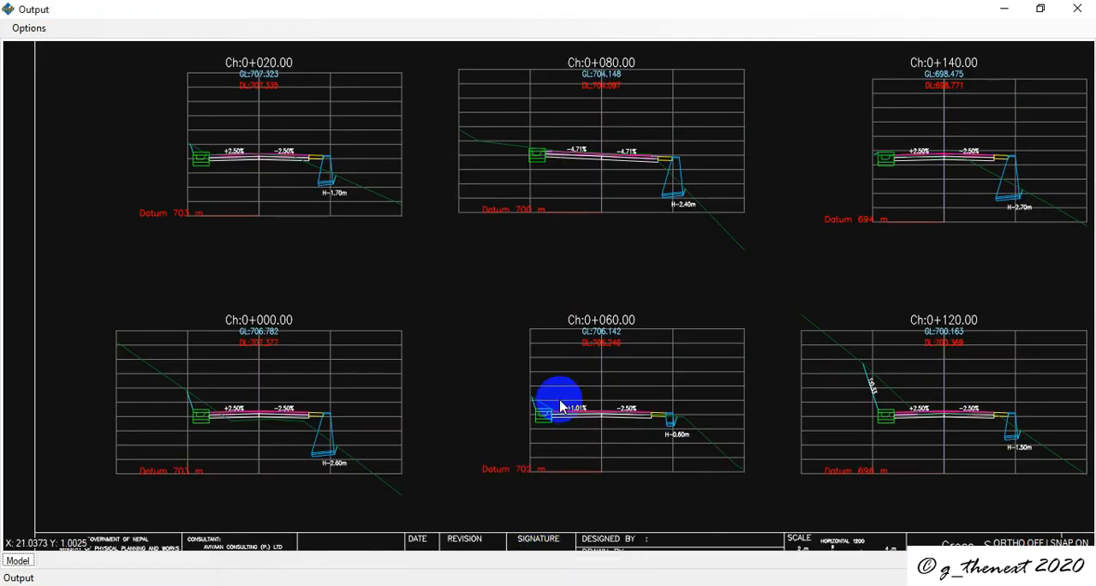
Step: Examine the ground lines and grids of the sections around Ch:0+080.00 and the overall layout of the framed sheet
scroll(470, 146, "up", 5)
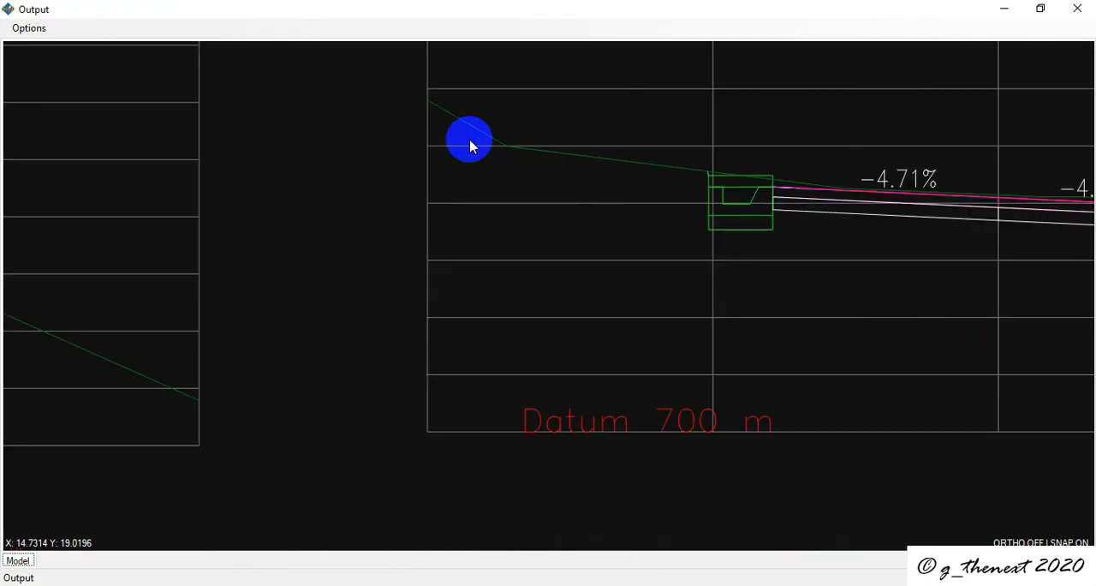
scroll(451, 120, "down", 3)
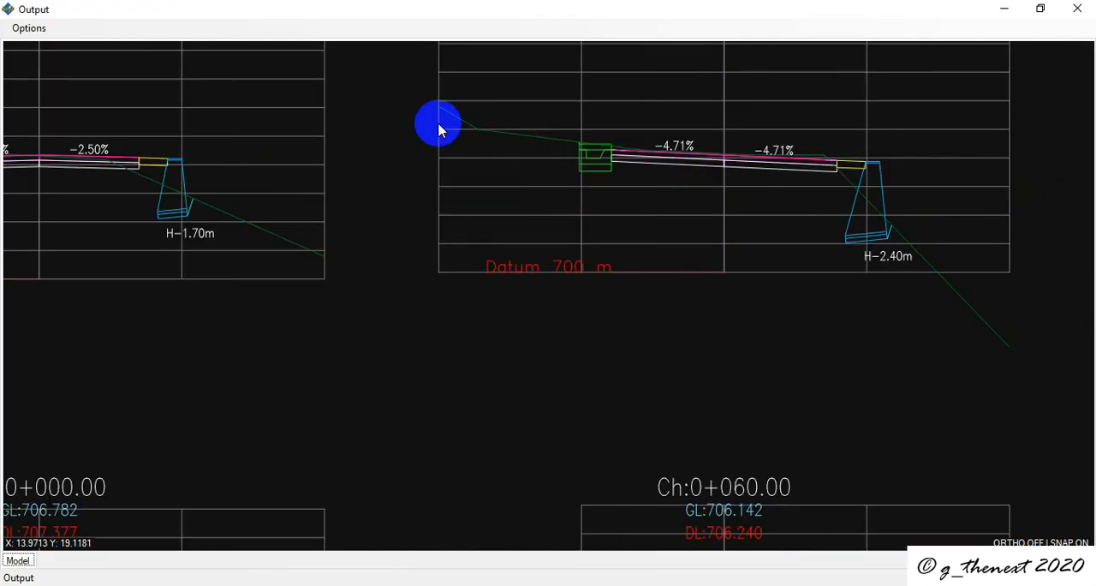
mouse_move(439, 130)
middle_mouse_down()
mouse_move(491, 321)
mouse_move(524, 334)
middle_mouse_up()
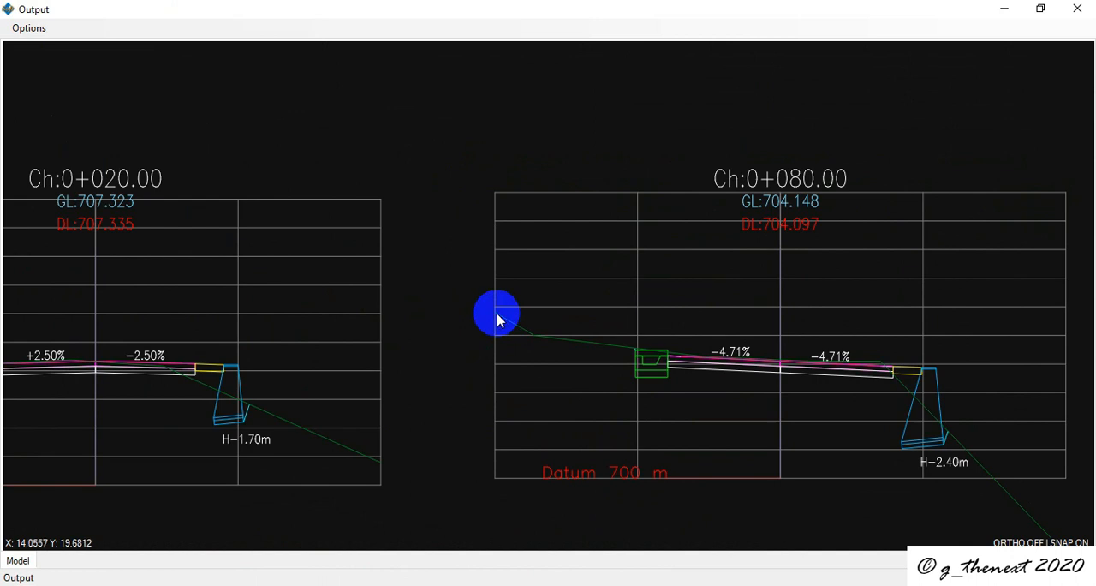
scroll(276, 155, "down", 5)
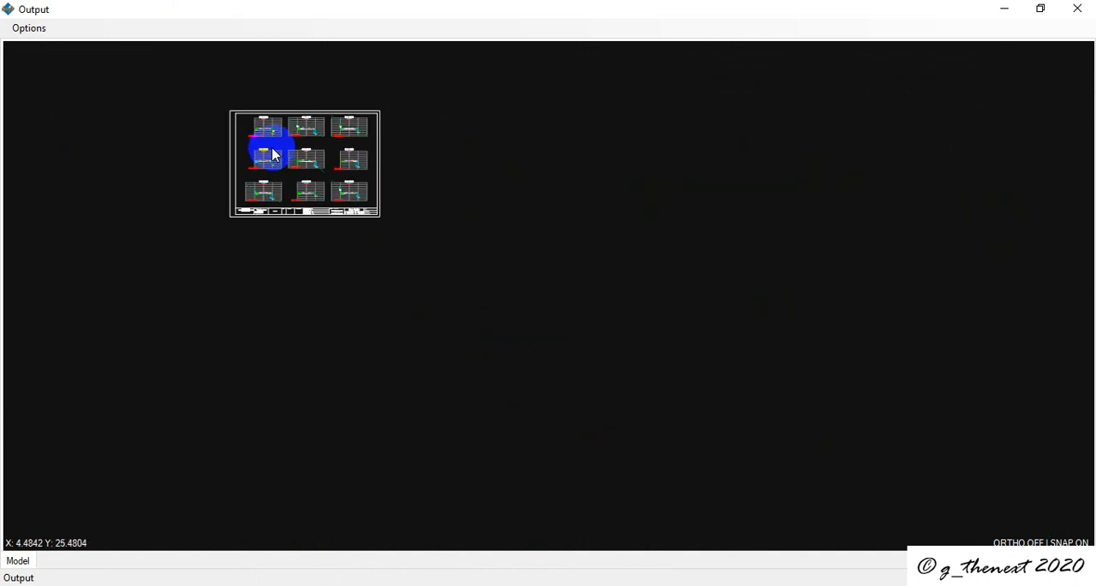
scroll(285, 137, "up", 5)
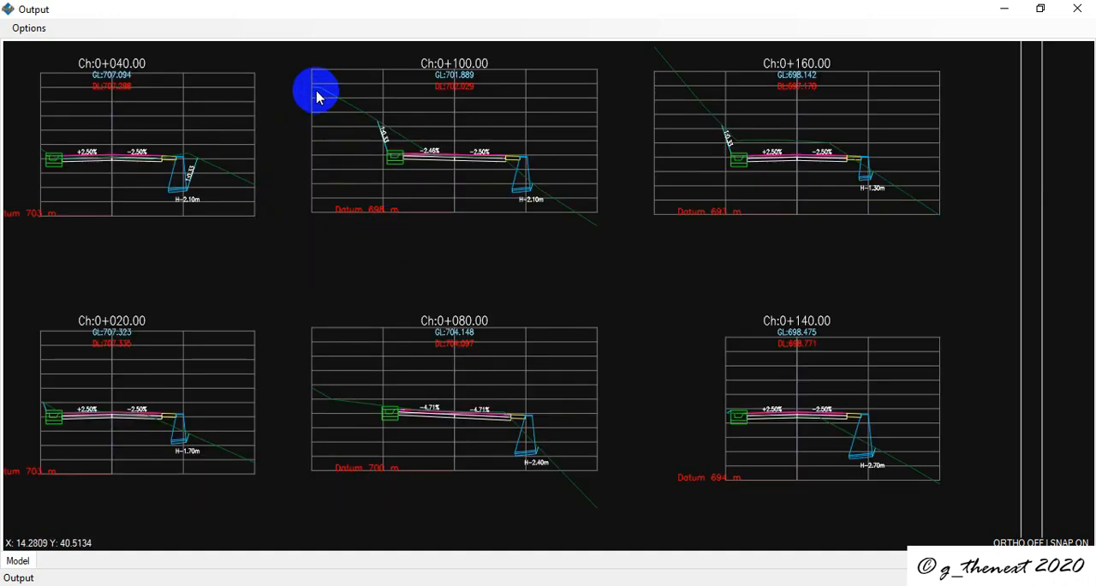
scroll(316, 97, "down", 5)
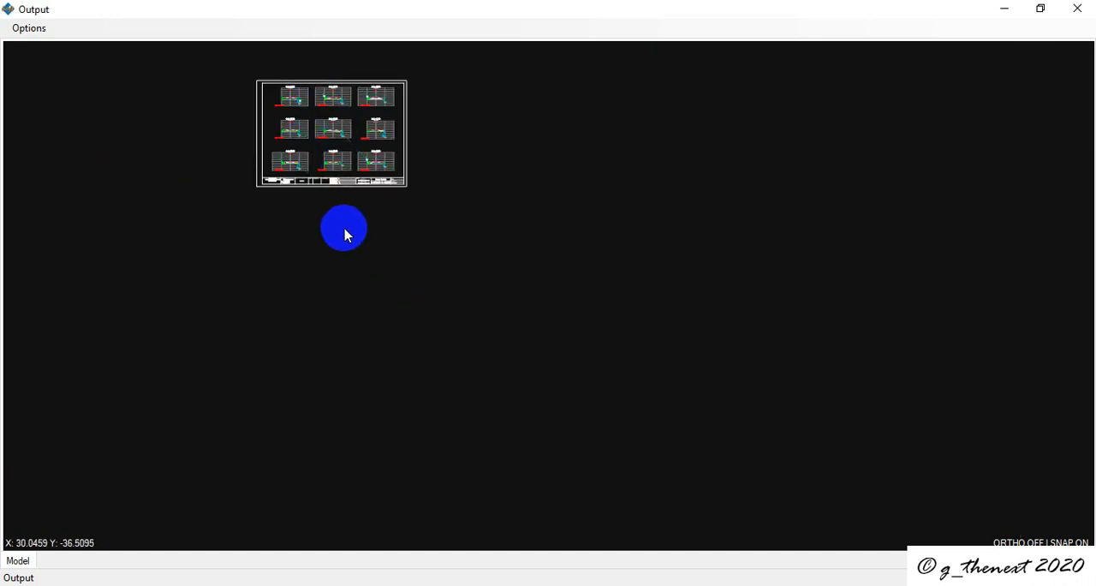
scroll(254, 162, "up", 5)
scroll(425, 237, "down", 5)
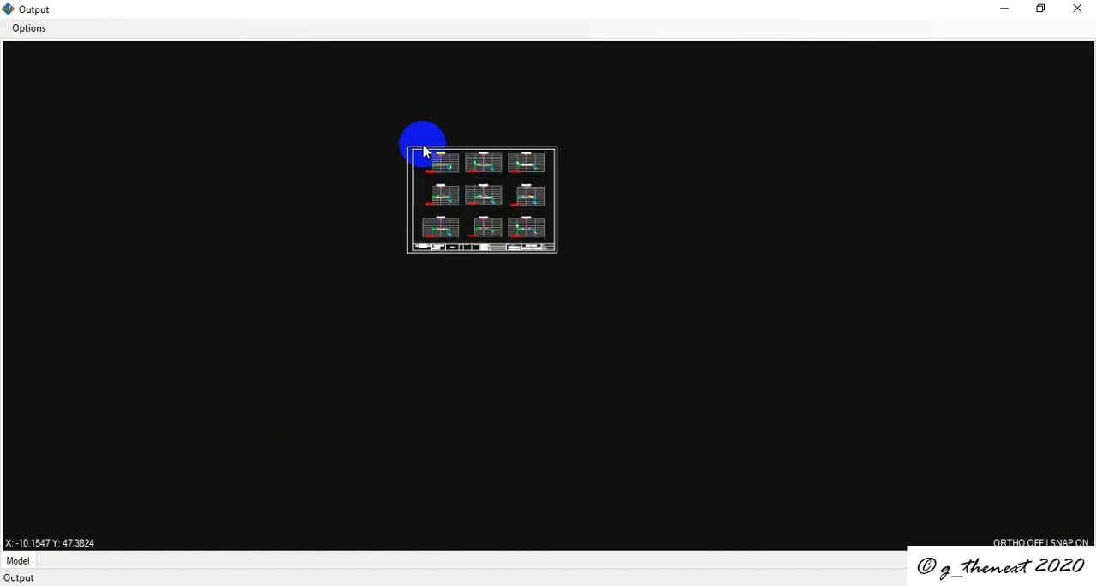
scroll(425, 152, "up", 5)
scroll(470, 213, "down", 5)
scroll(470, 306, "up", 4)
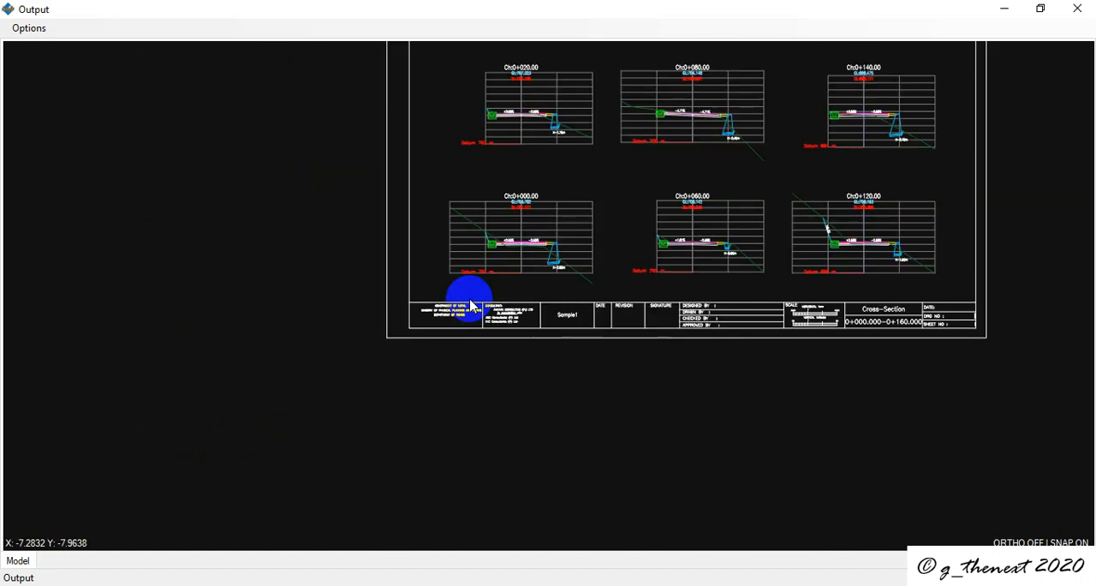
scroll(470, 306, "up", 2)
scroll(439, 345, "down", 5)
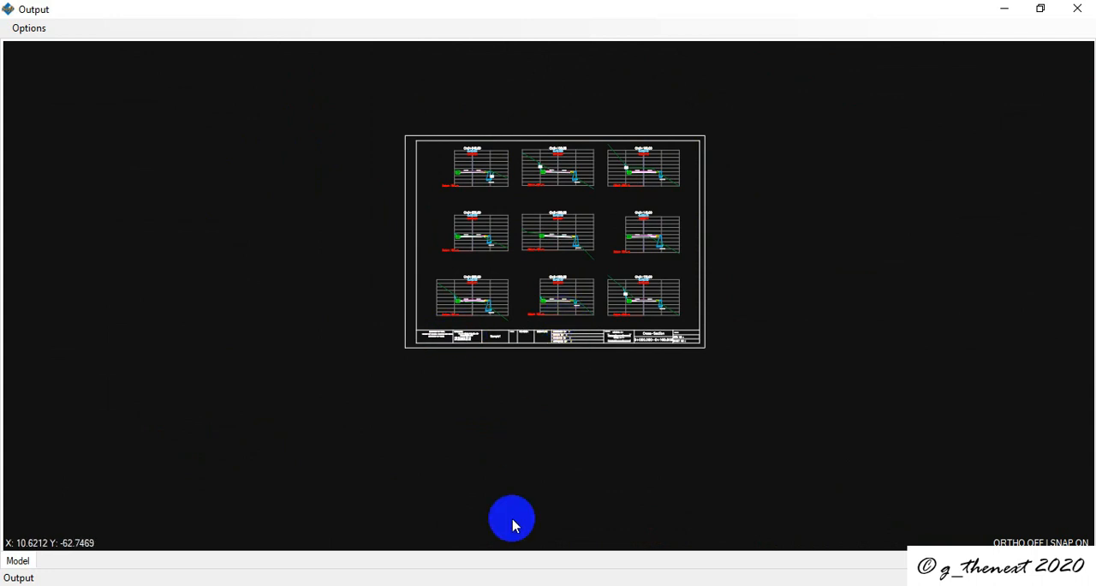
Step: Close the single-sheet output and draw all cross-section sheets from 1 to 9
left_click(452, 585)
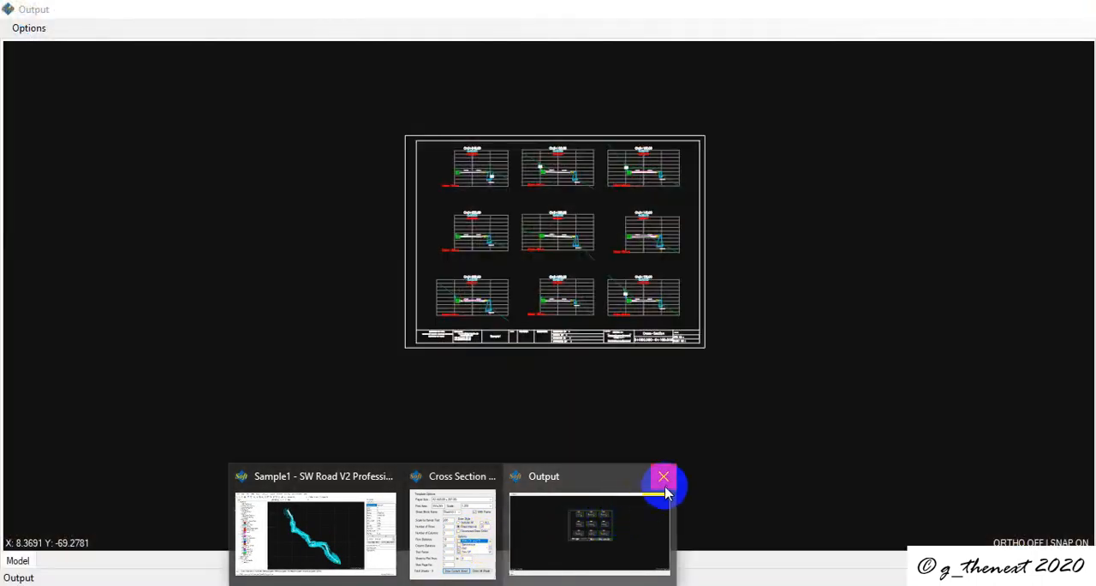
left_click(664, 480)
left_click(546, 541)
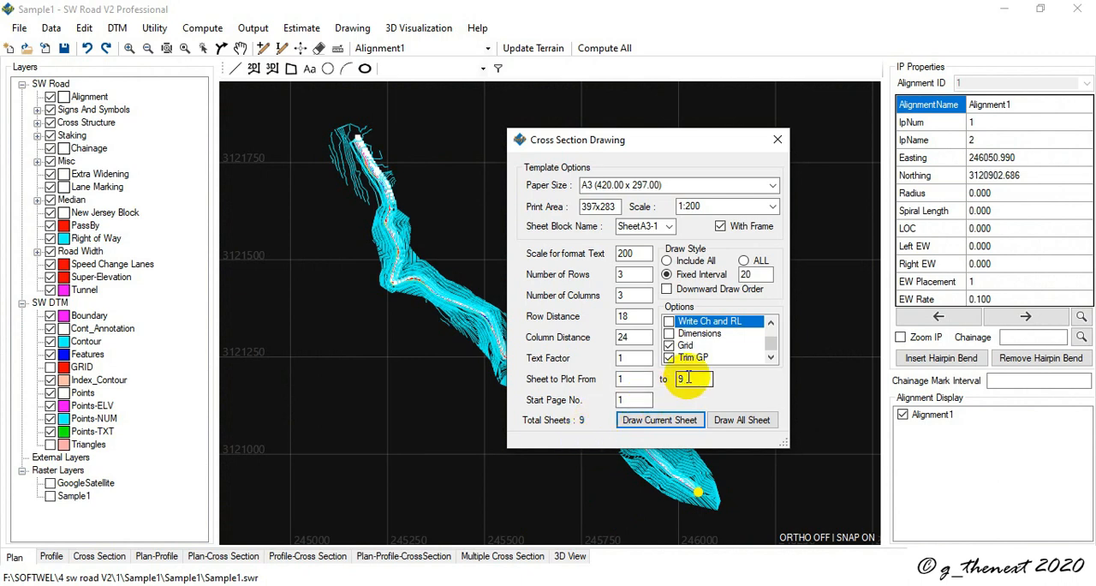
left_click(740, 421)
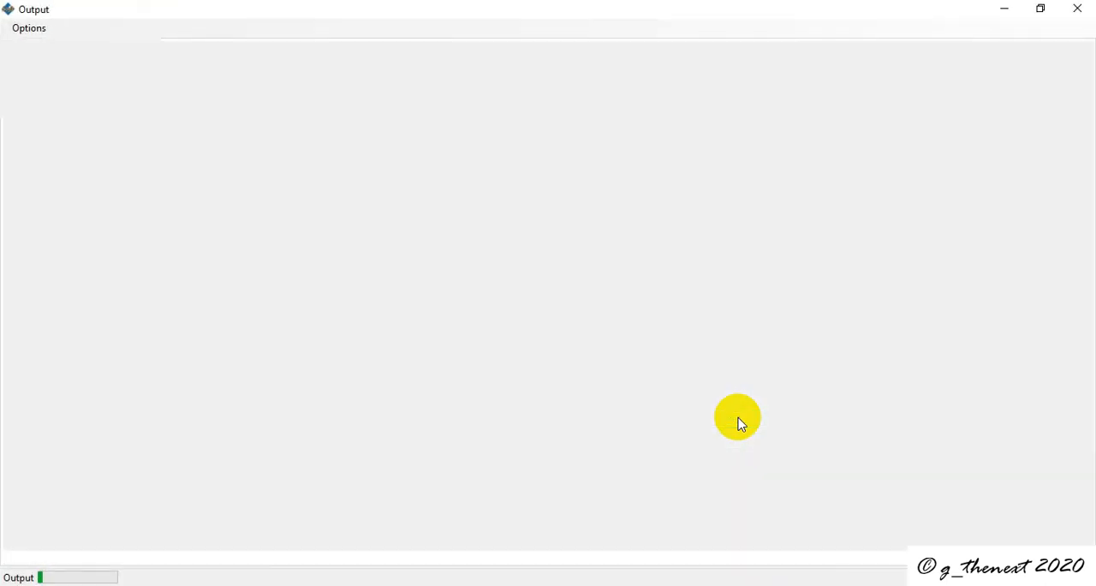
Step: Examine the full row of generated cross-section sheets, including the first sheet's sections and title block
scroll(120, 294, "up", 3)
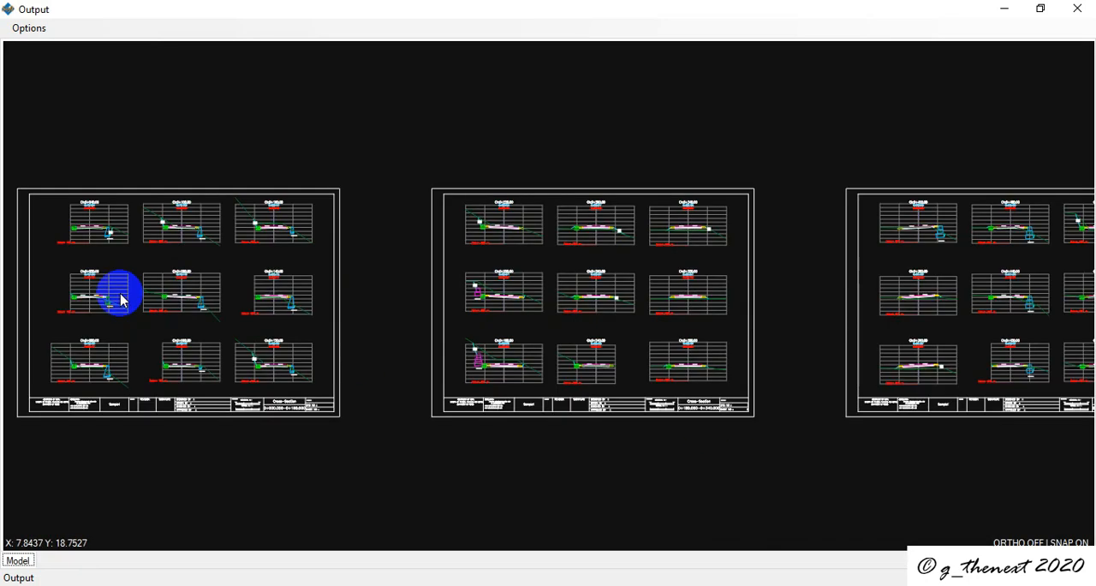
scroll(111, 330, "down", 3)
scroll(90, 376, "up", 5)
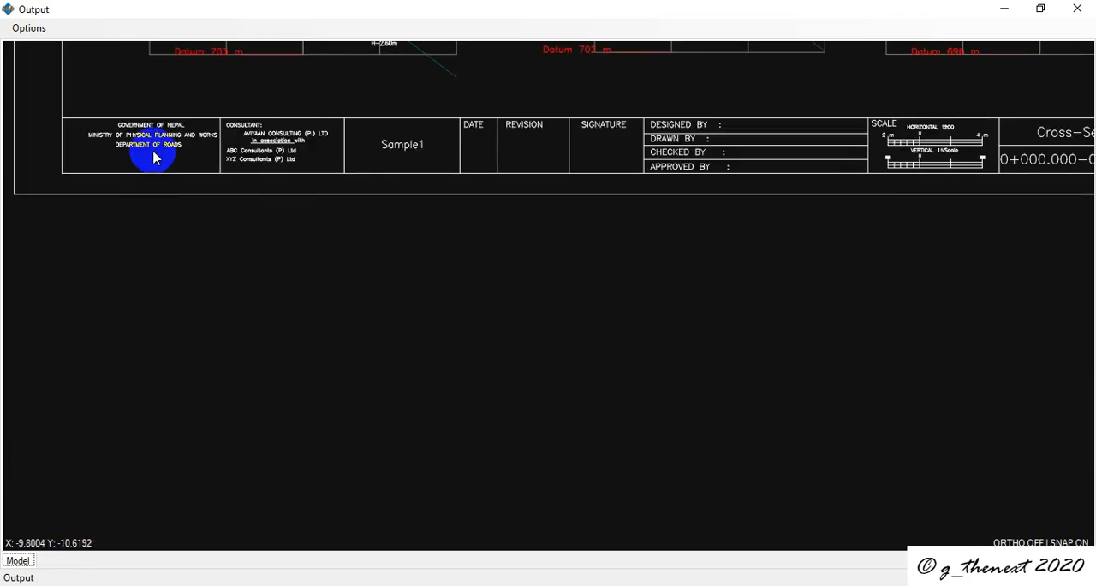
scroll(95, 169, "up", 3)
scroll(107, 183, "down", 3)
scroll(120, 188, "down", 4)
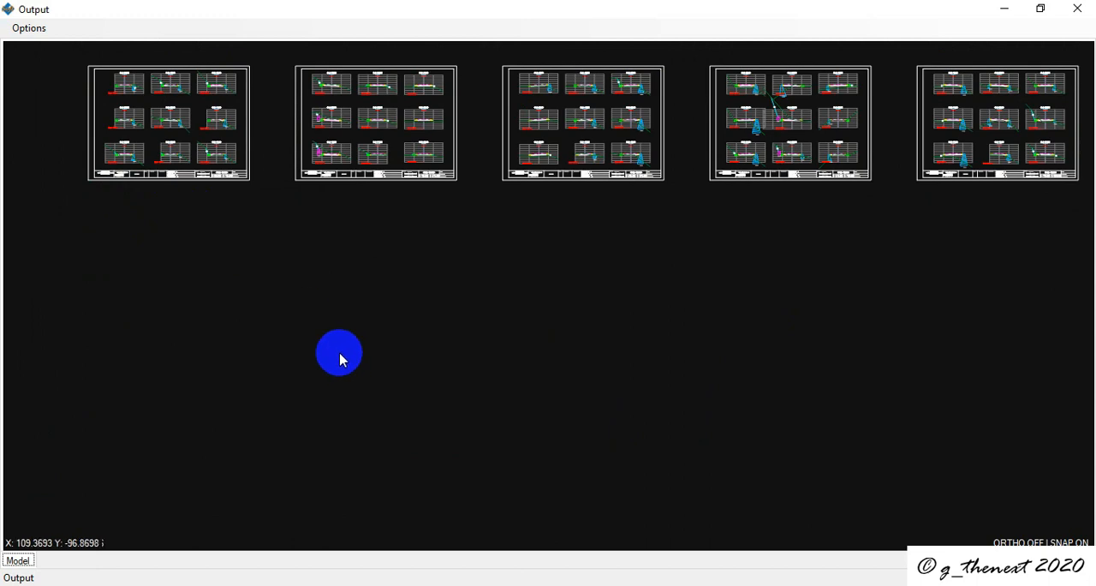
scroll(80, 83, "up", 5)
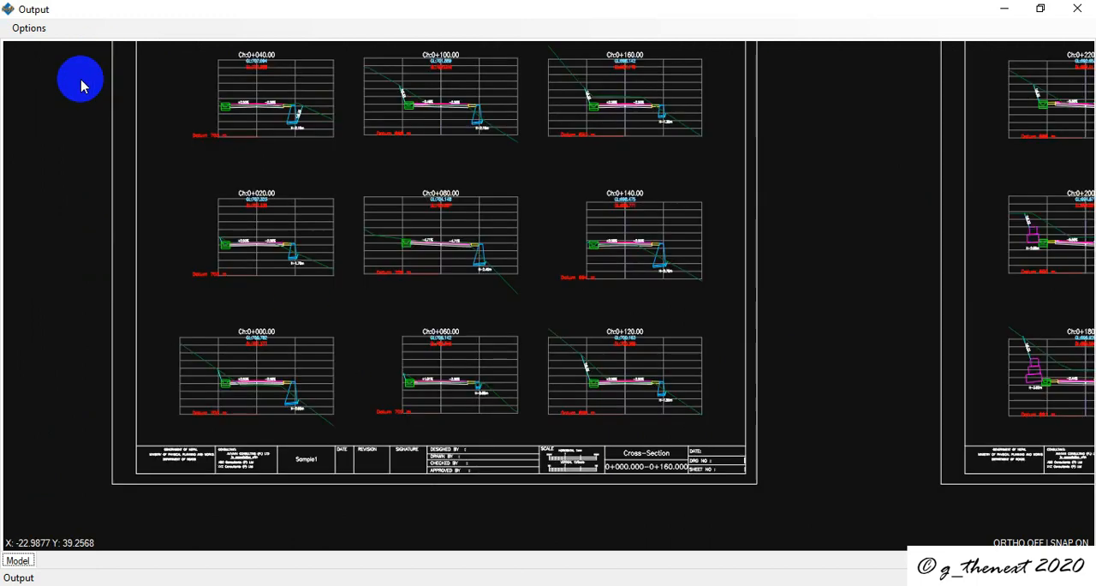
scroll(203, 163, "down", 3)
scroll(553, 184, "down", 5)
scroll(600, 193, "up", 4)
scroll(642, 205, "down", 7)
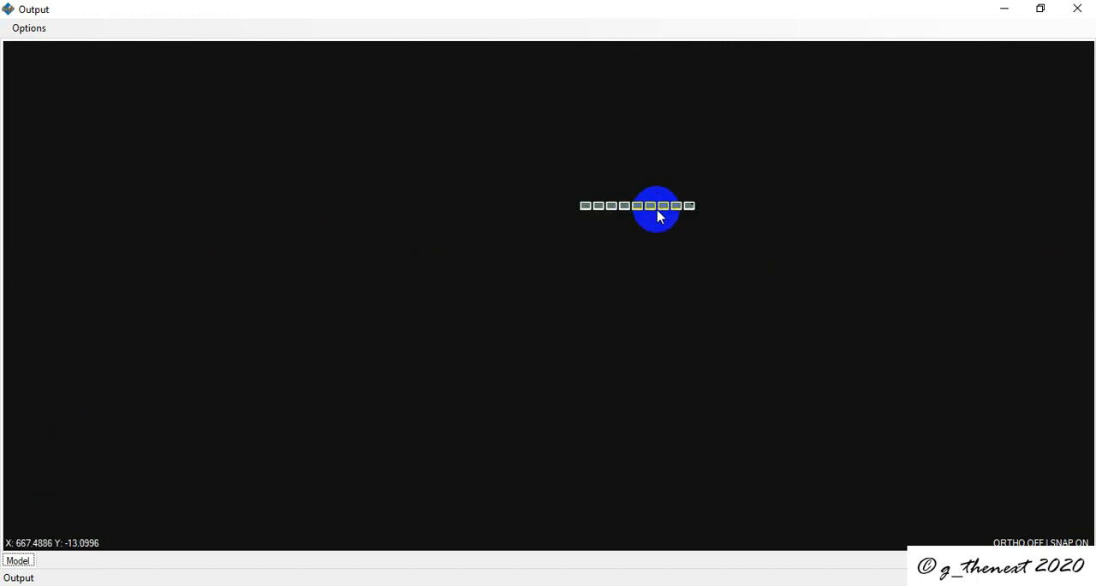
scroll(659, 214, "up", 5)
scroll(683, 225, "down", 6)
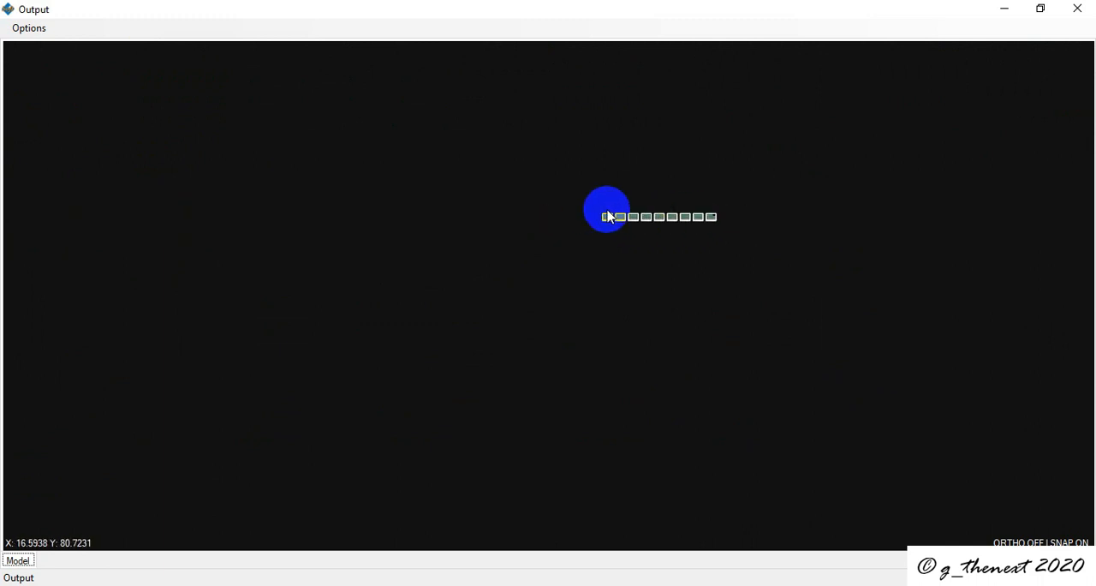
scroll(607, 213, "up", 7)
scroll(684, 326, "down", 7)
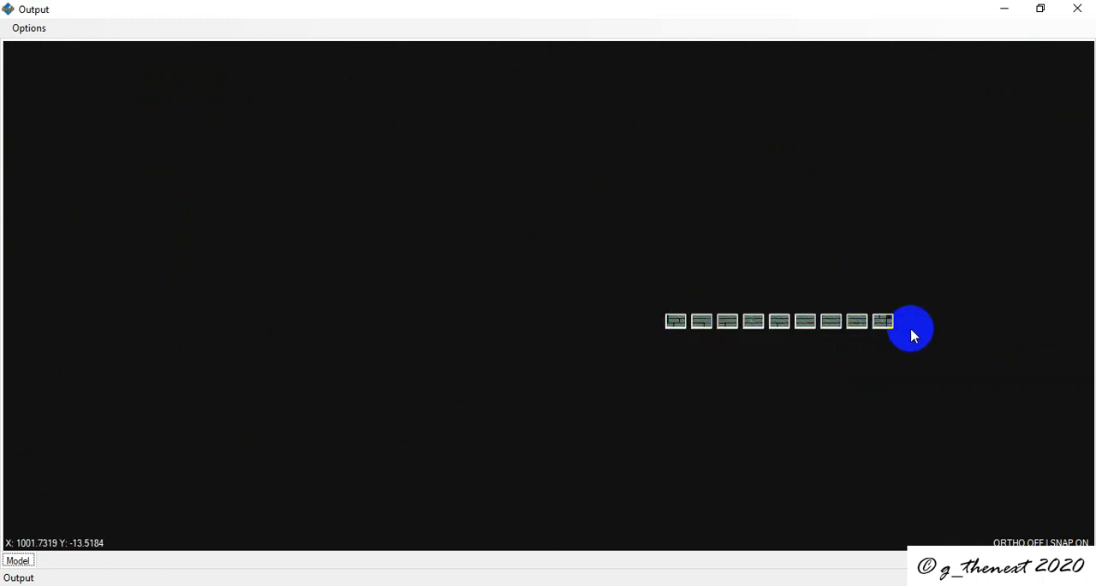
scroll(680, 326, "up", 6)
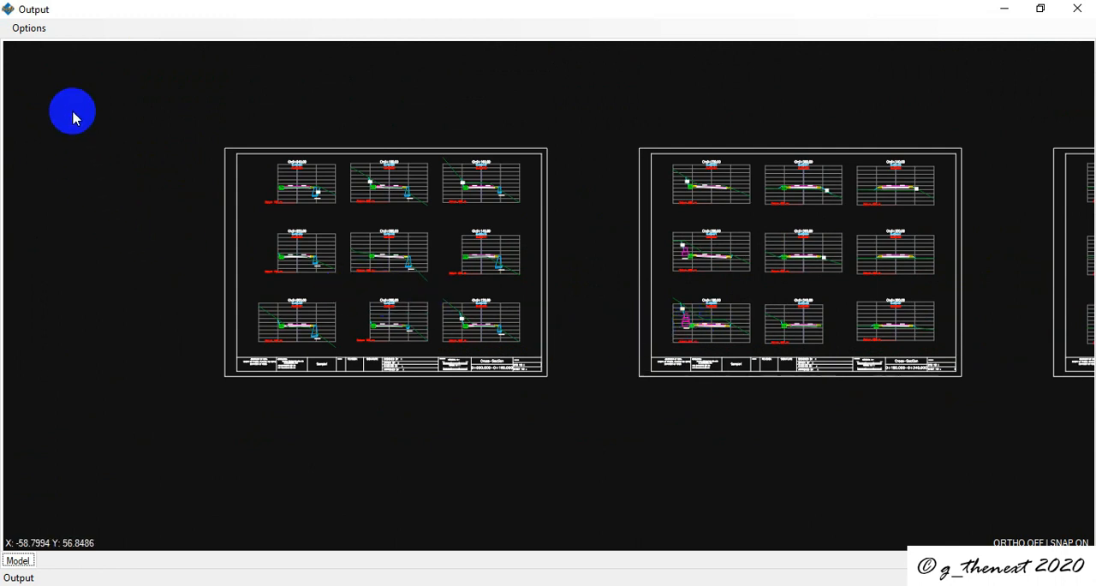
Step: Set up a batch plot of 9 sheets from the first sheet's top-left and bottom-right corners and the second sheet's top-left corner
left_click(30, 29)
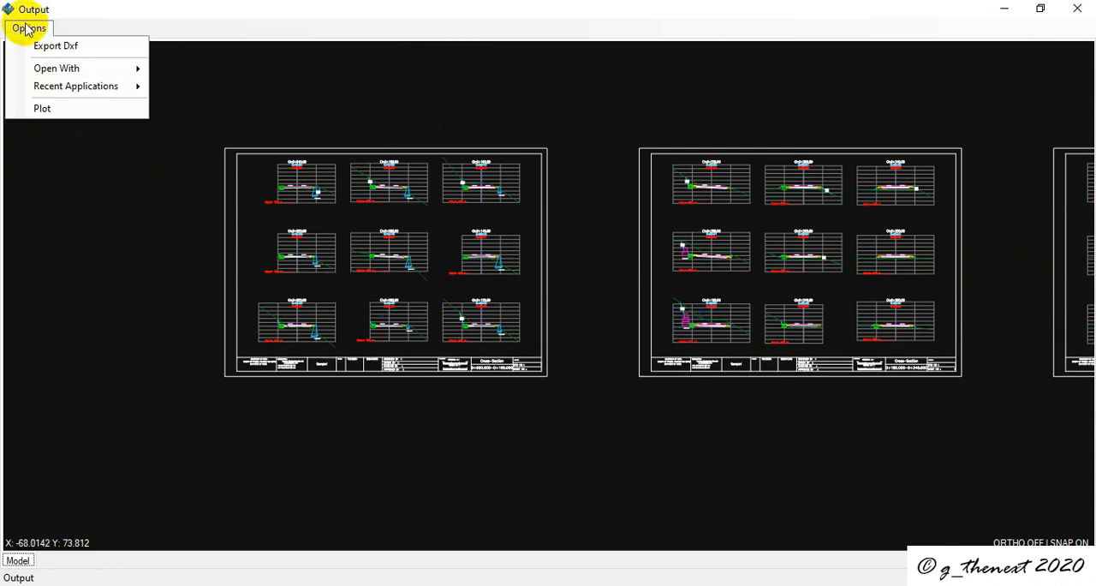
left_click(43, 109)
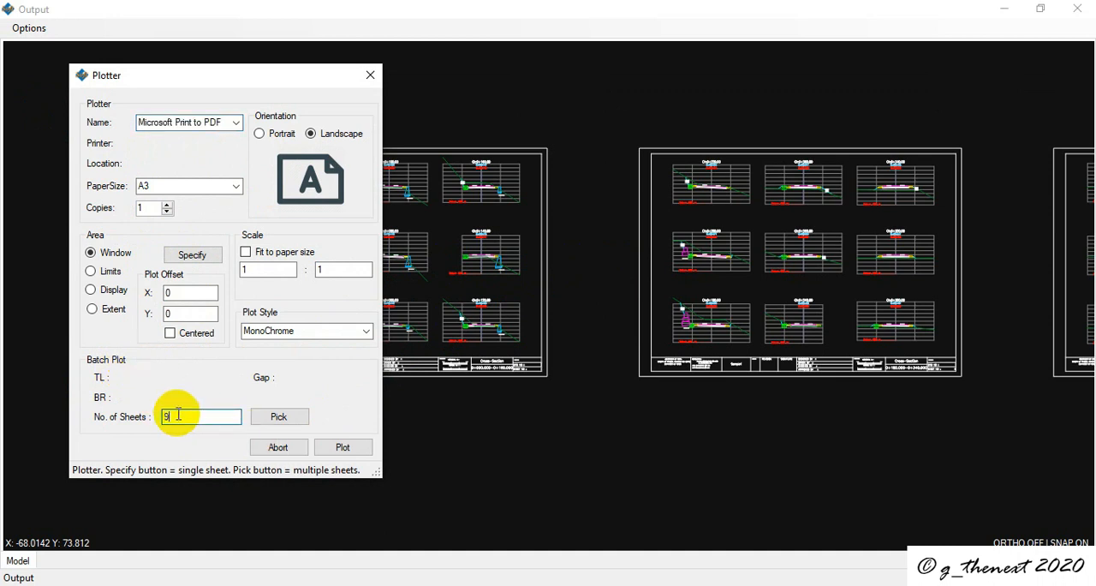
left_click(278, 418)
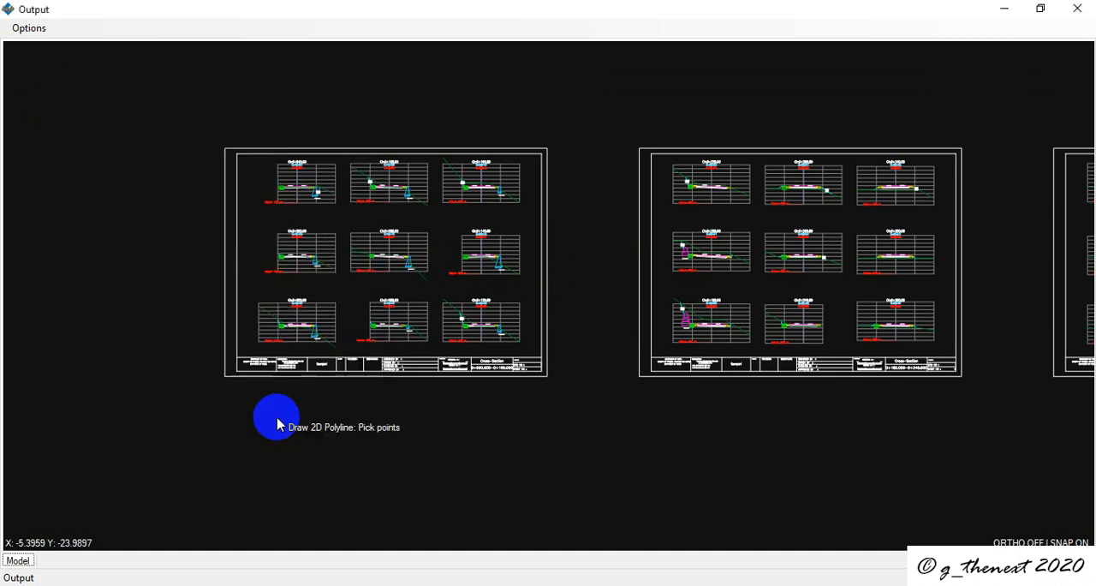
left_click(225, 149)
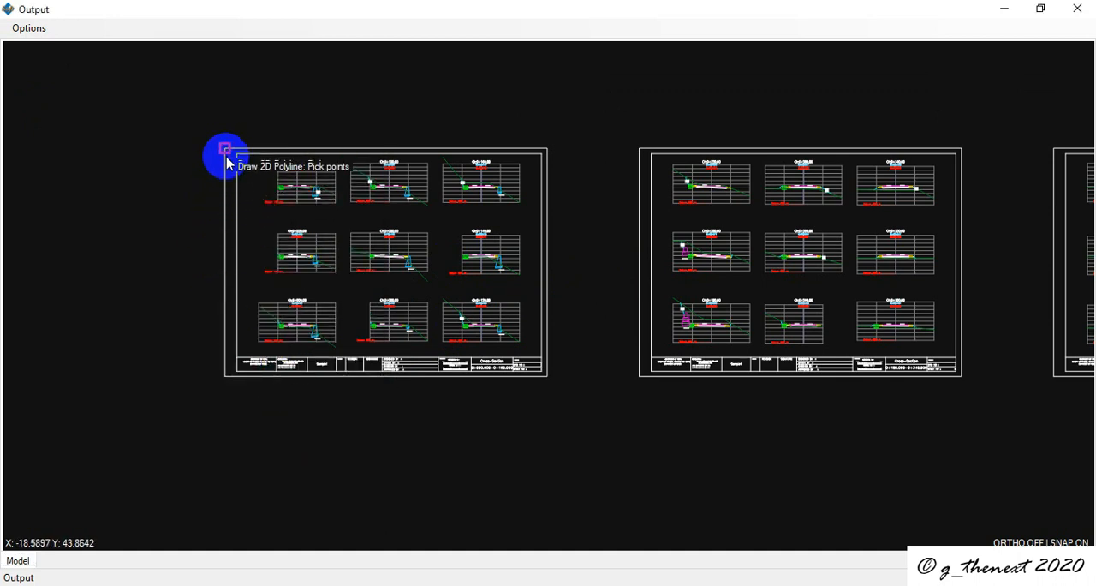
left_click(548, 385)
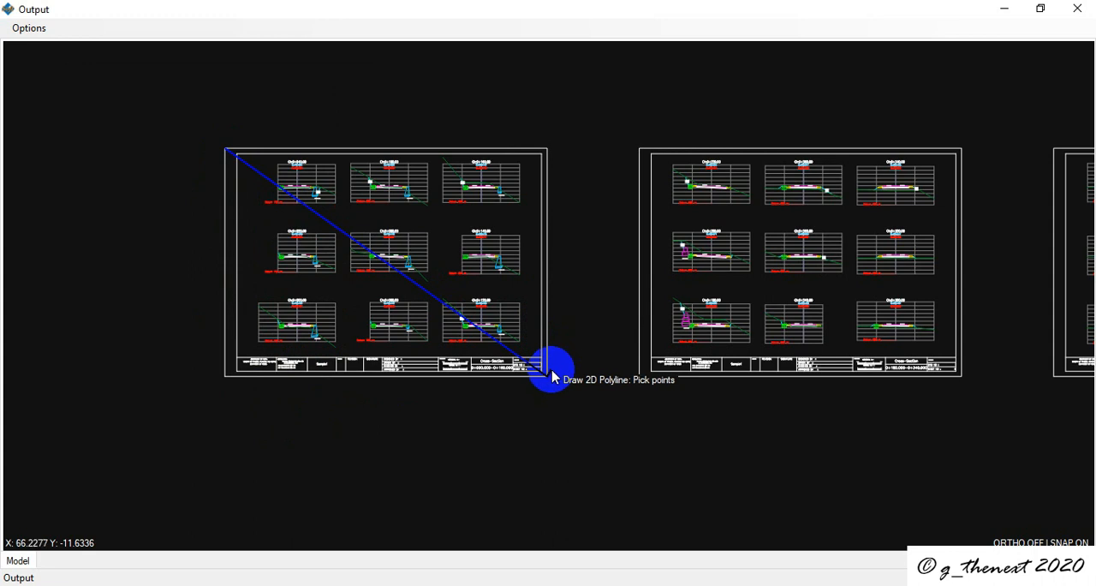
left_click(641, 154)
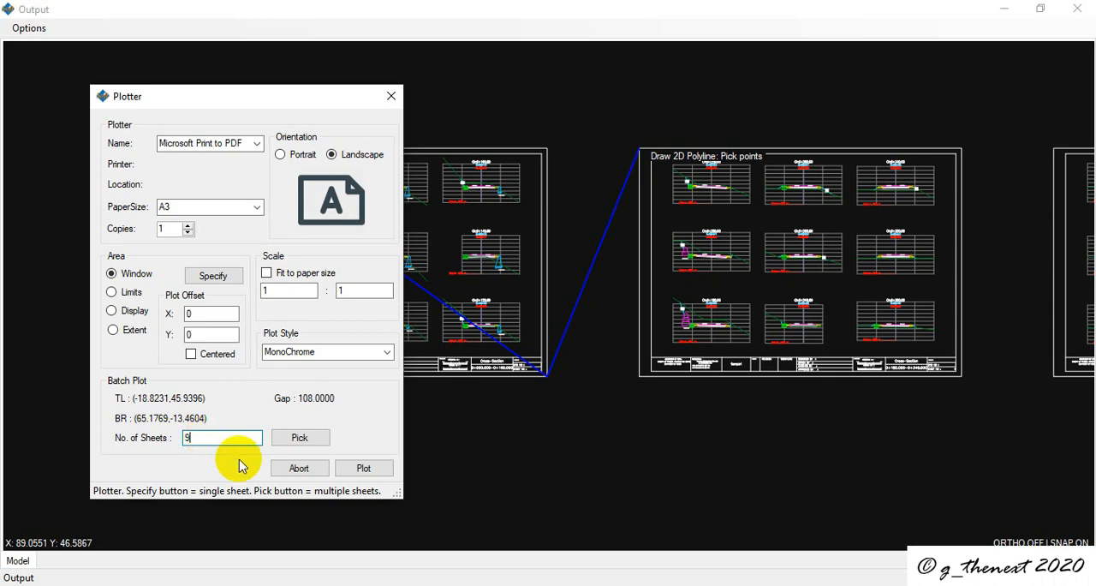
Step: Plot the cross-section sheets to a PDF file named cx on the Desktop
left_click(367, 471)
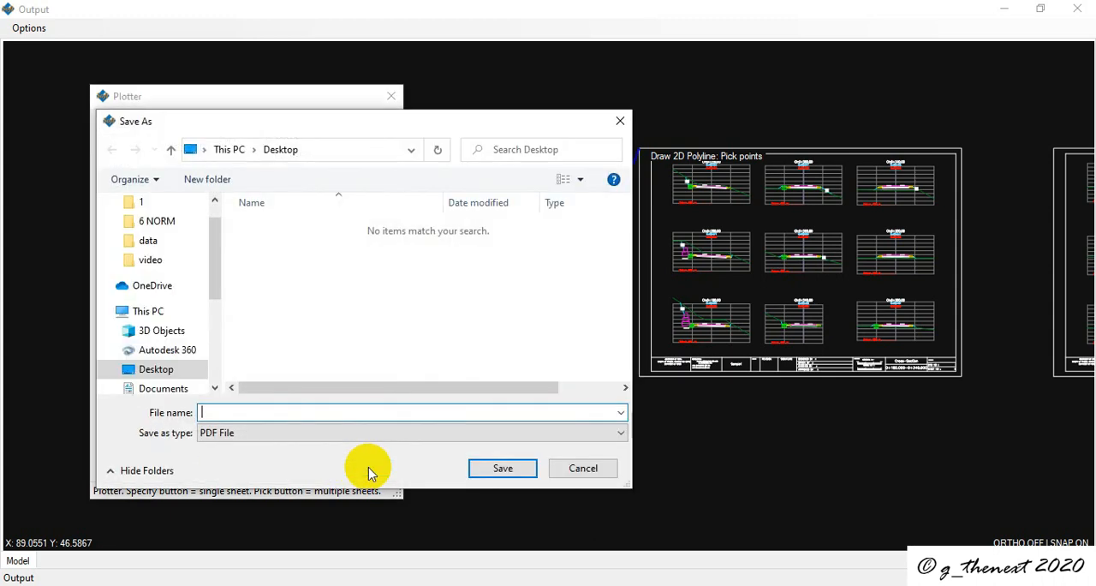
left_click(255, 417)
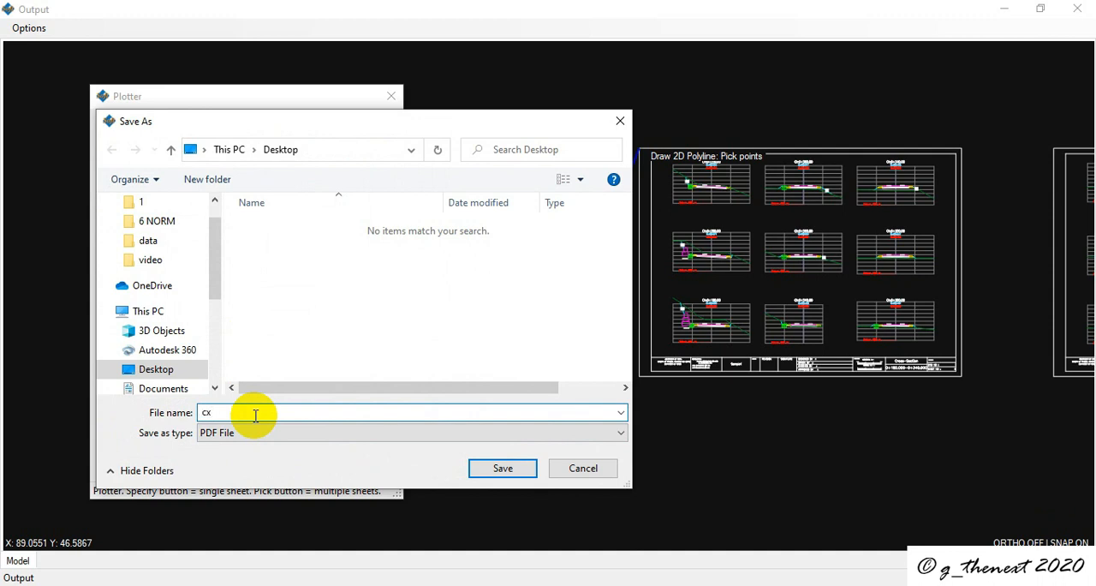
left_click(492, 468)
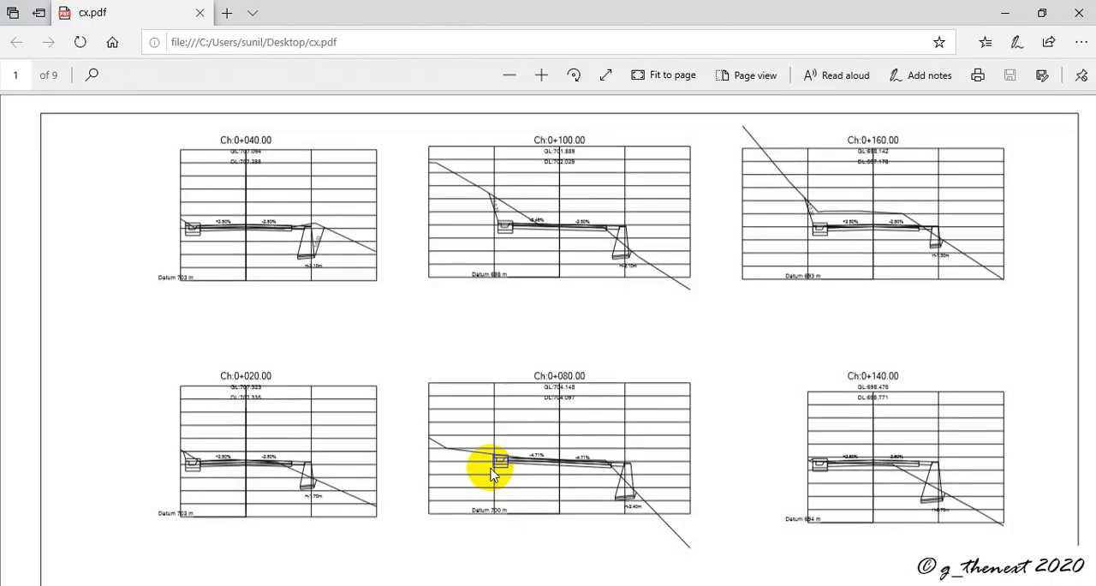
Step: Examine the plotted cross-sections and title blocks throughout the PDF, from the first sheet to sheet 9
scroll(394, 347, "down", 2)
scroll(396, 345, "down", 2)
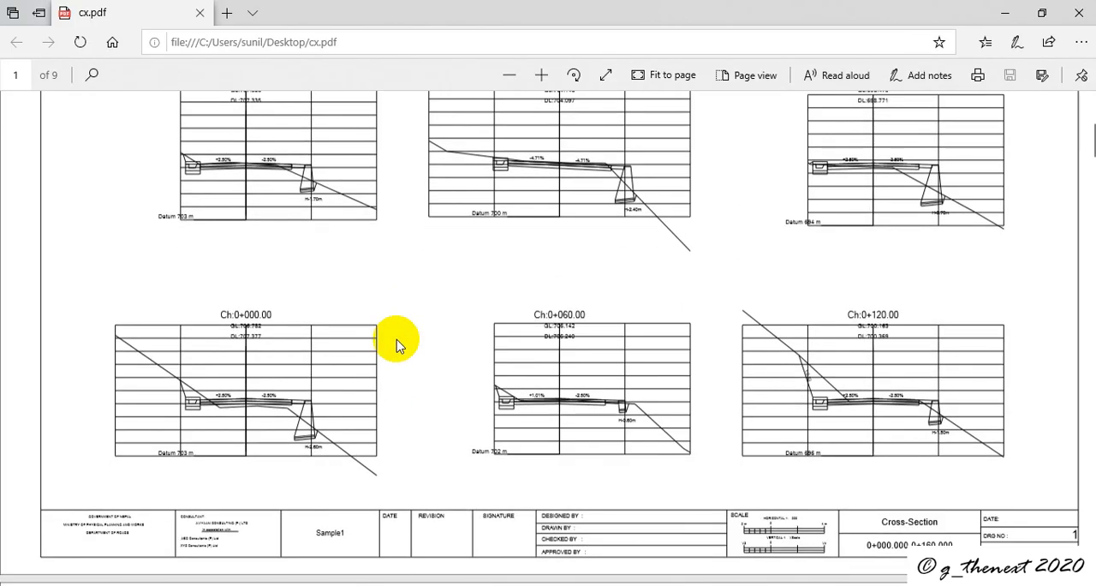
scroll(396, 345, "down", 4)
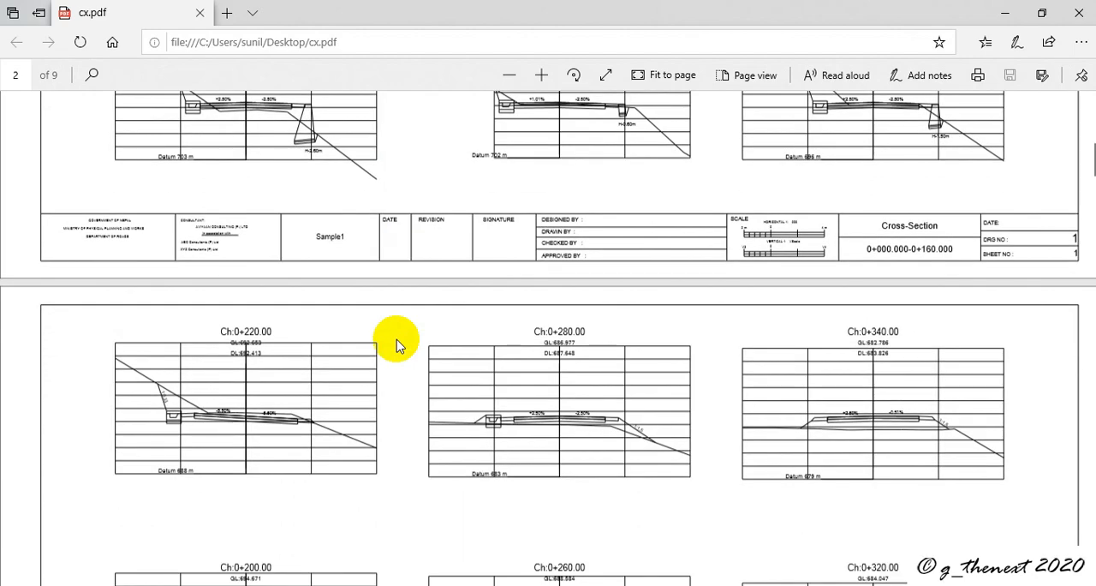
scroll(397, 345, "up", 8)
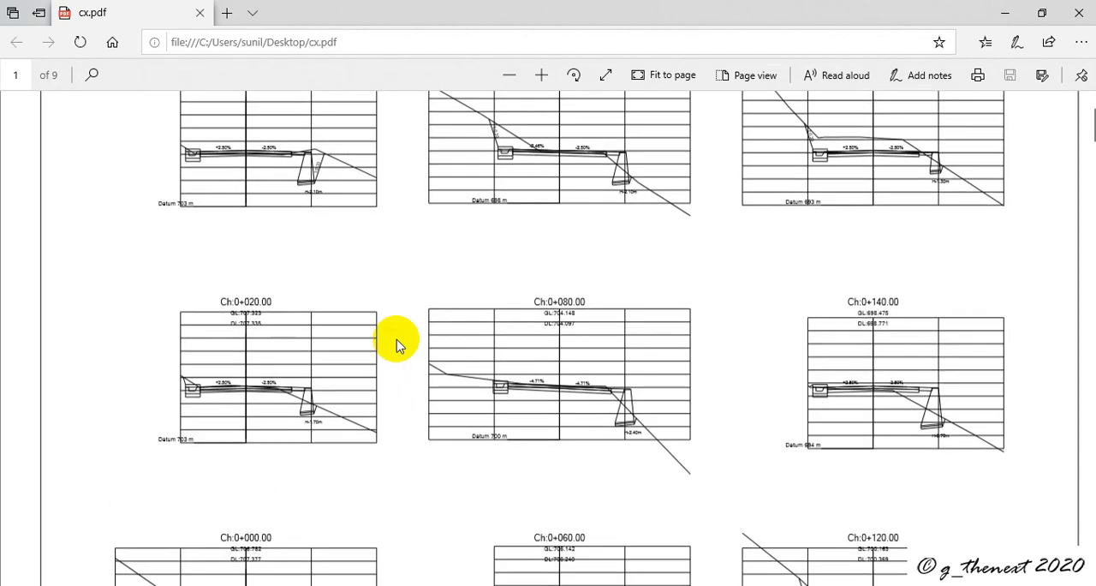
scroll(397, 345, "down", 5)
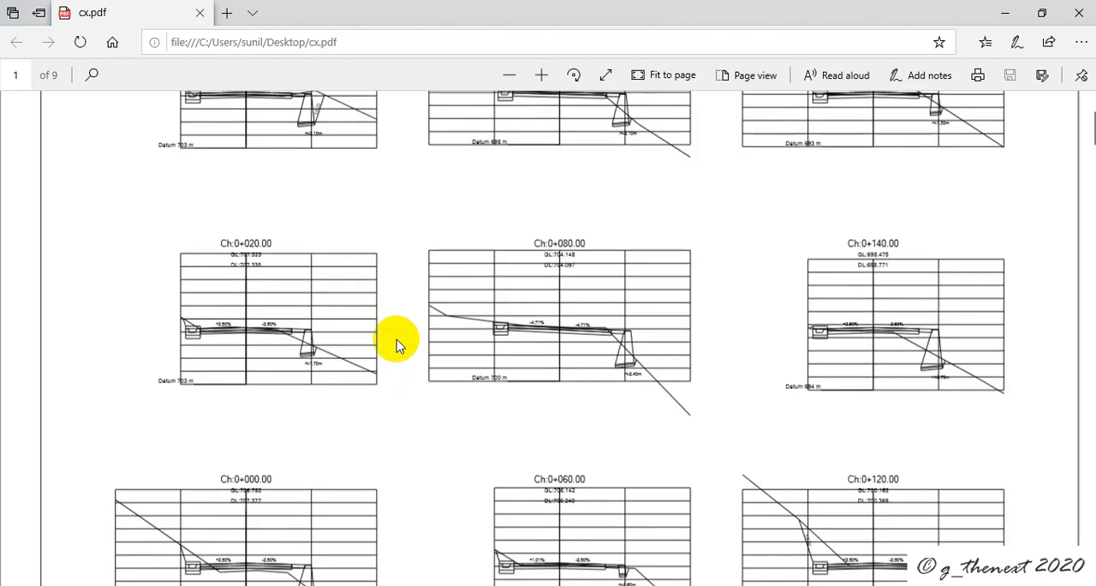
scroll(396, 345, "down", 15)
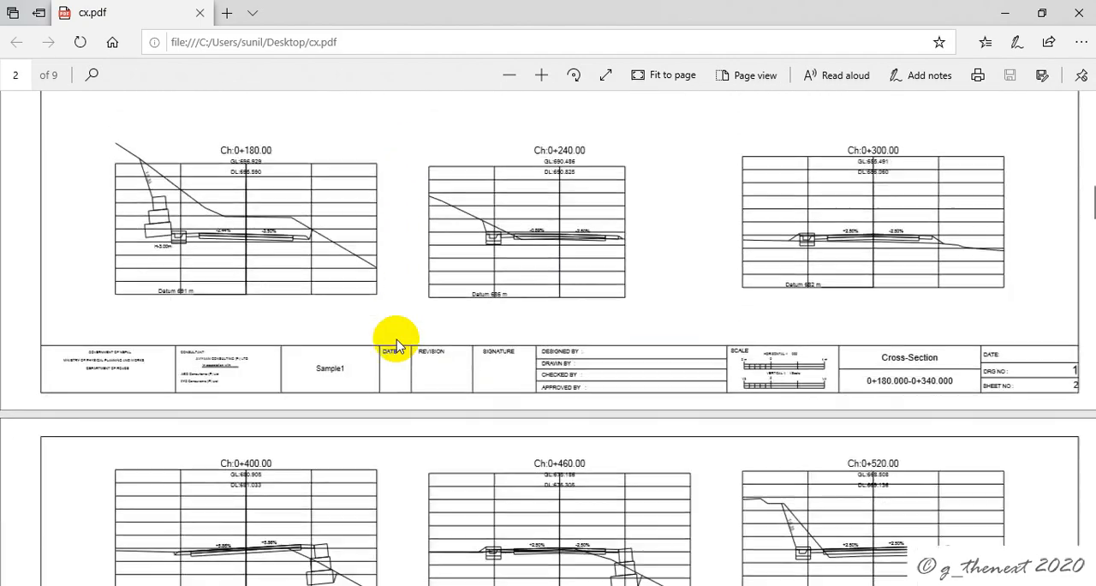
scroll(397, 345, "down", 10)
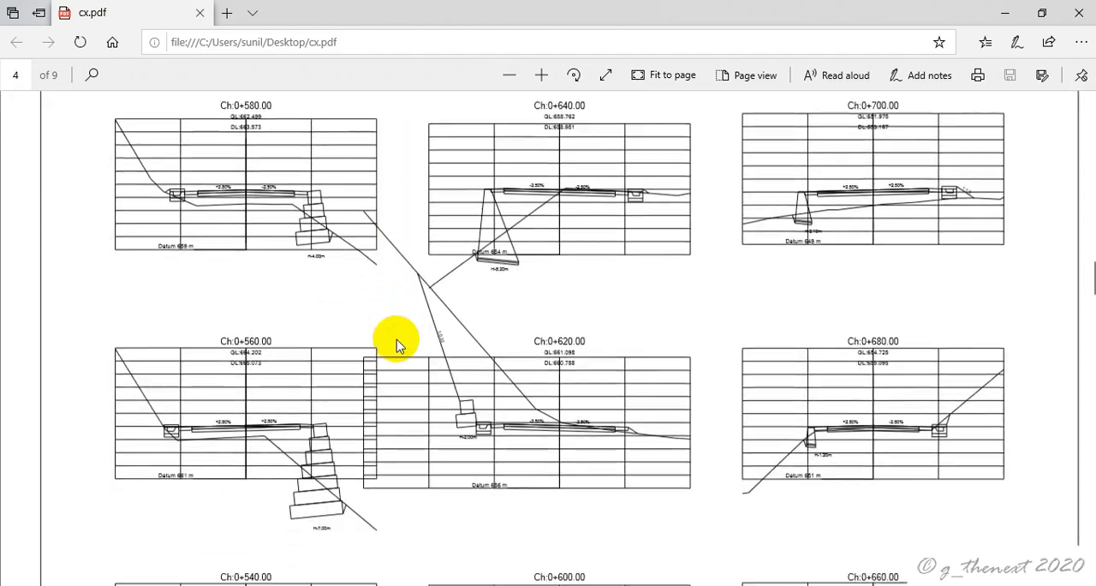
scroll(397, 345, "down", 15)
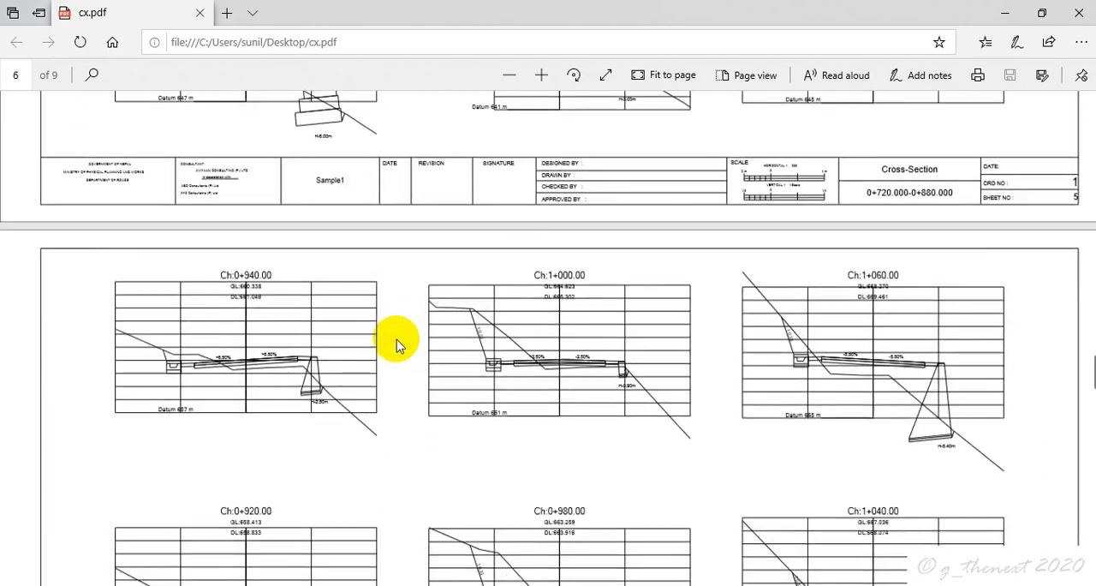
scroll(396, 345, "down", 15)
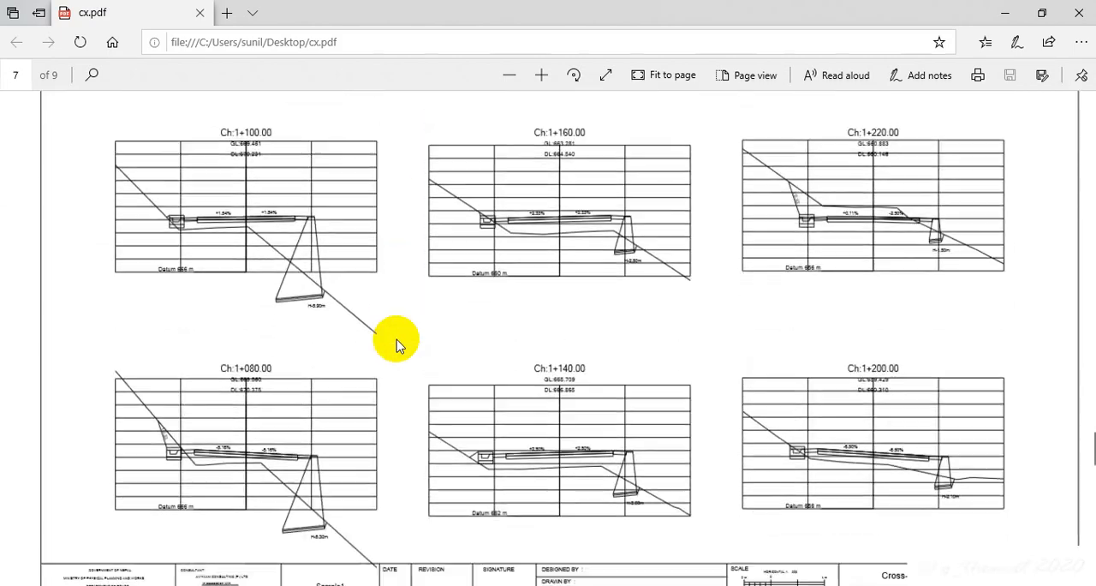
scroll(397, 345, "down", 15)
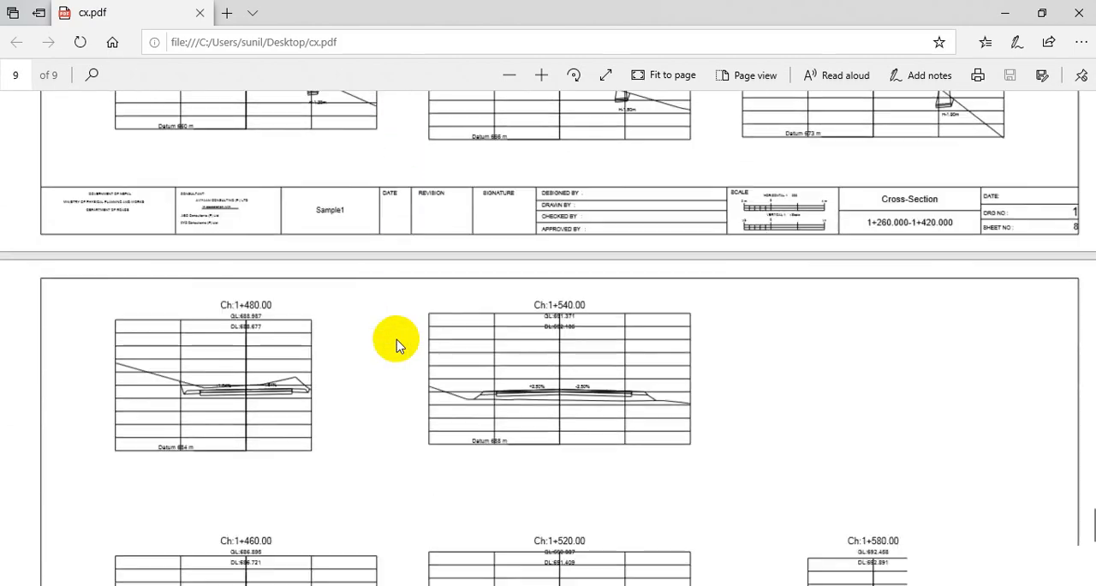
scroll(396, 346, "down", 2)
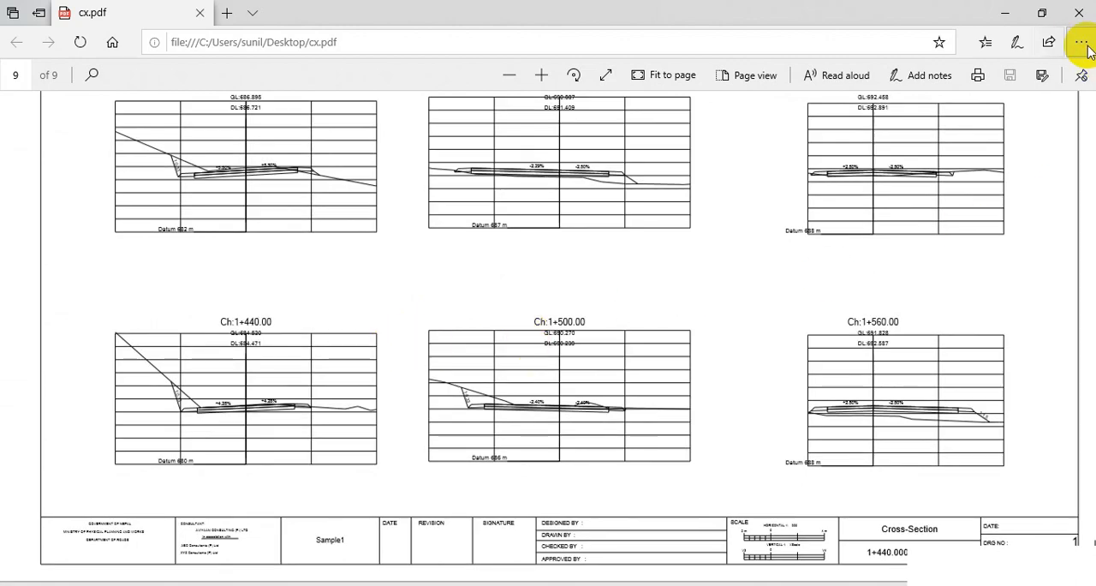
Step: Close the plotted PDF, the sheet output and the Cross Section Drawing options to return to the alignment plan
left_click(1079, 11)
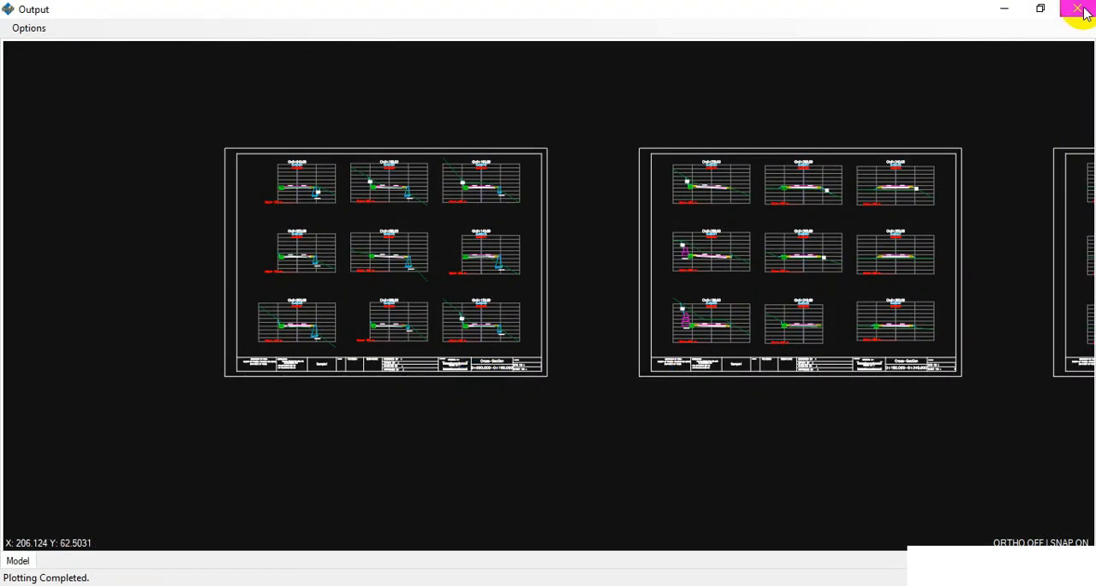
left_click(1079, 10)
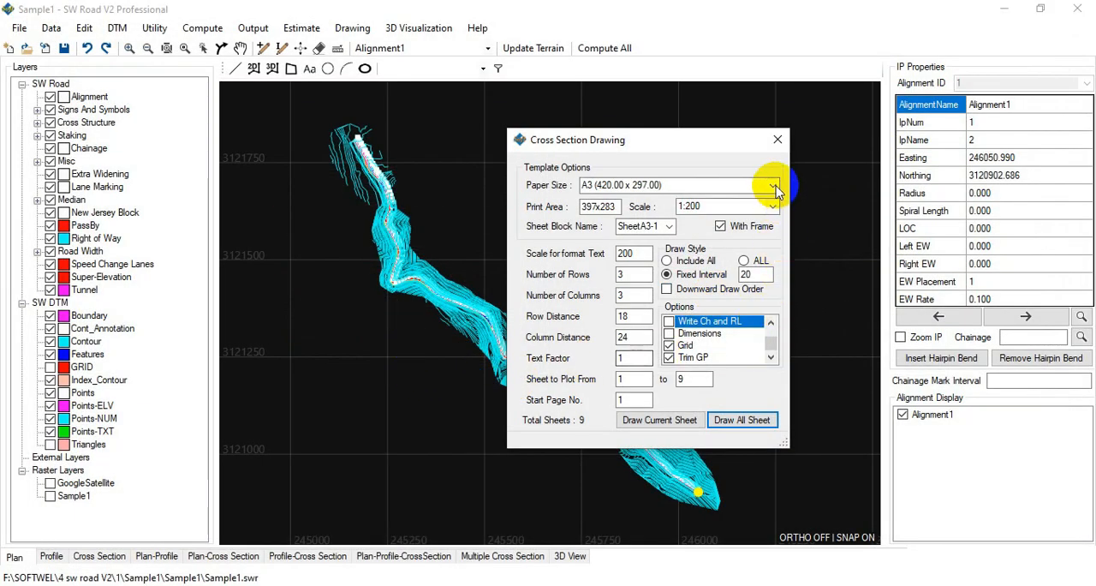
left_click(778, 139)
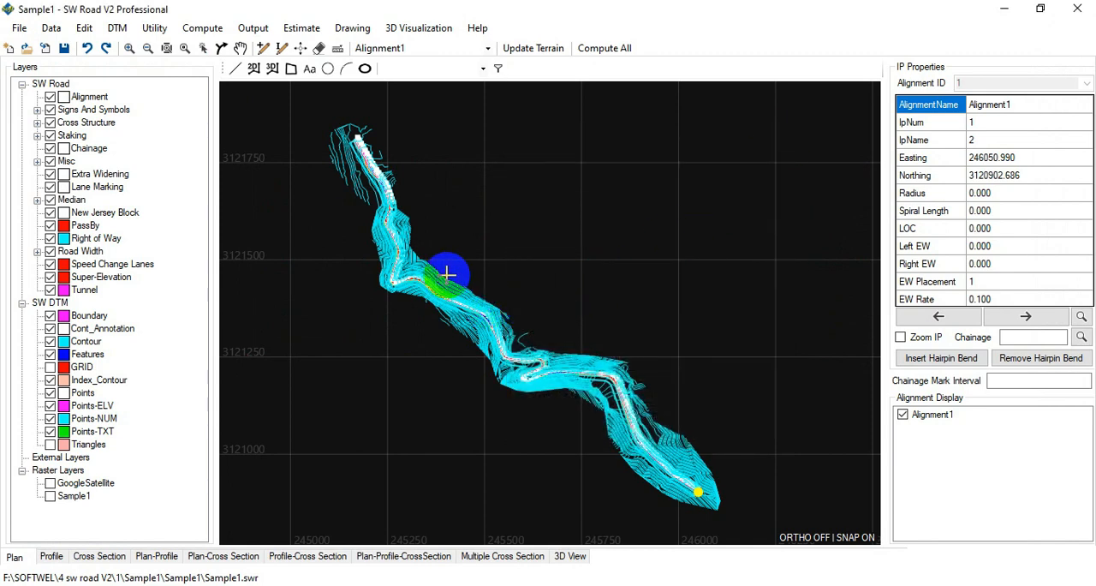